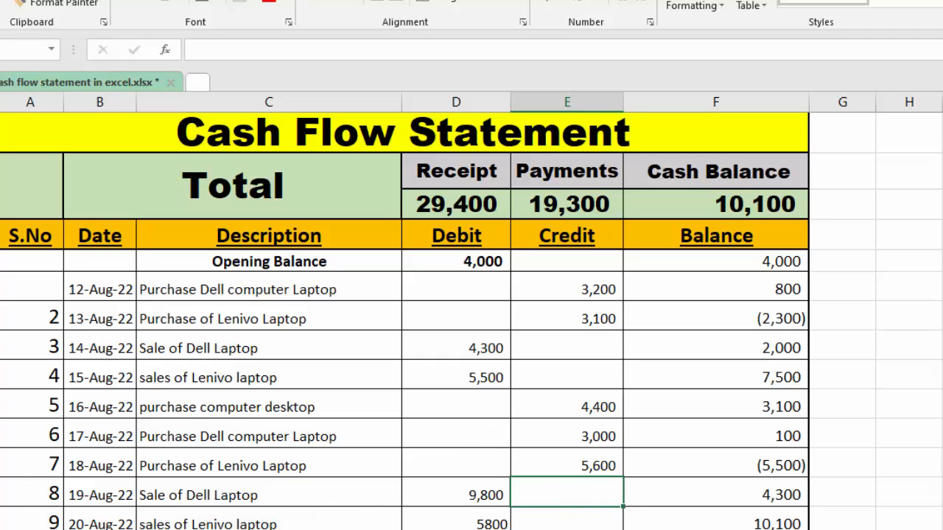
Enter credits of 3200 for the 21-Aug-22 Lenivo laptop purchase and 2000 for the 22-Aug-22 computer desktop purchase.
{"action": "left_click", "coordinate": [557, 529]}
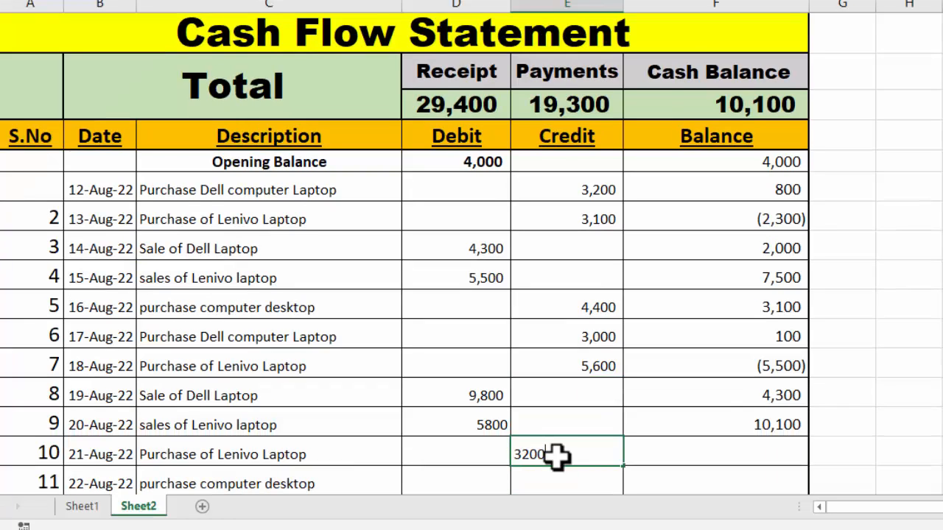
{"action": "key", "text": "Tab"}
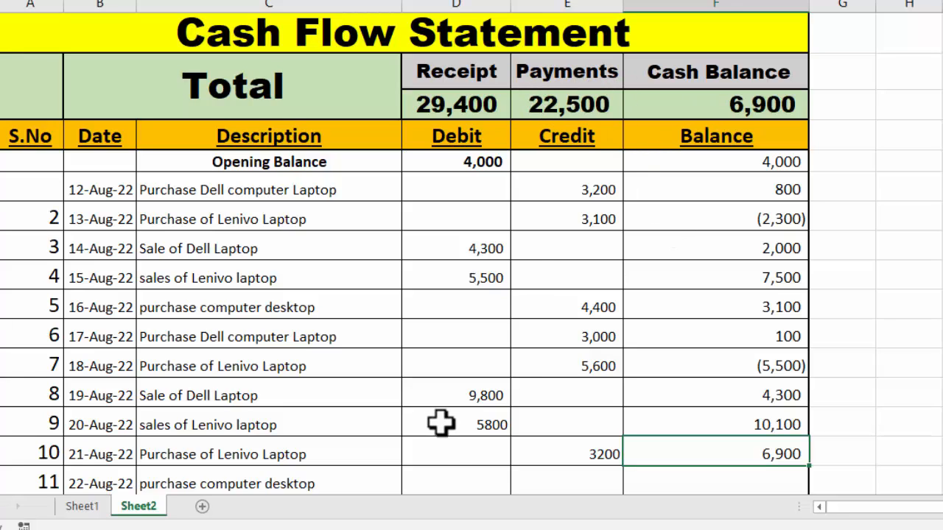
{"action": "scroll", "coordinate": [479, 378], "scroll_direction": "down", "scroll_amount": 2}
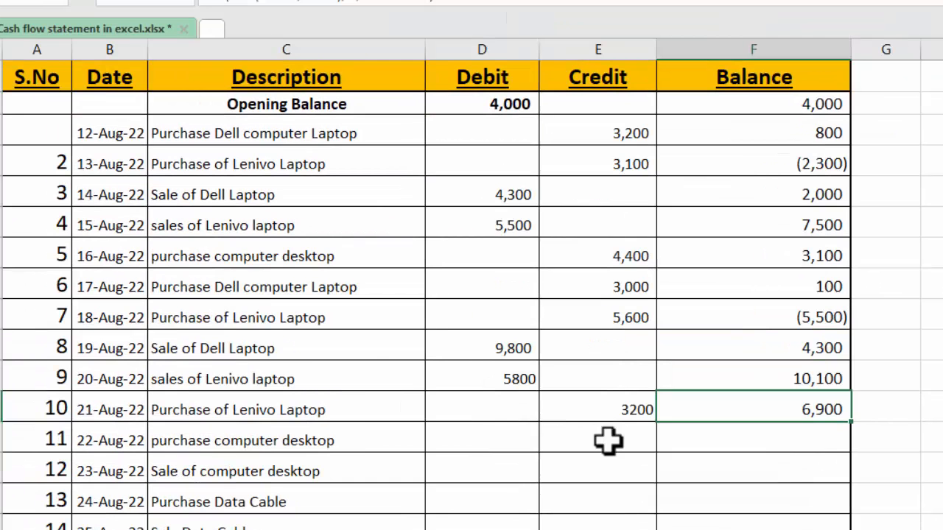
{"action": "left_click", "coordinate": [608, 441]}
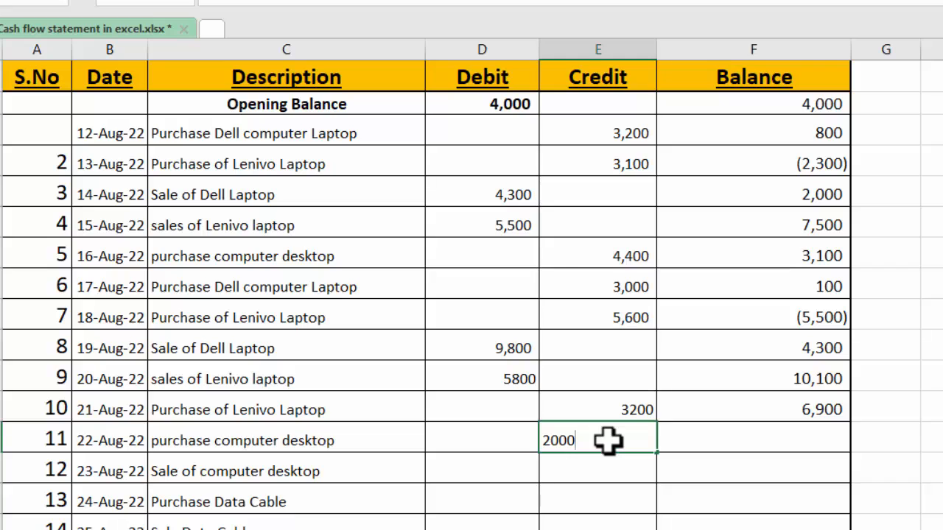
{"action": "key", "text": "Tab"}
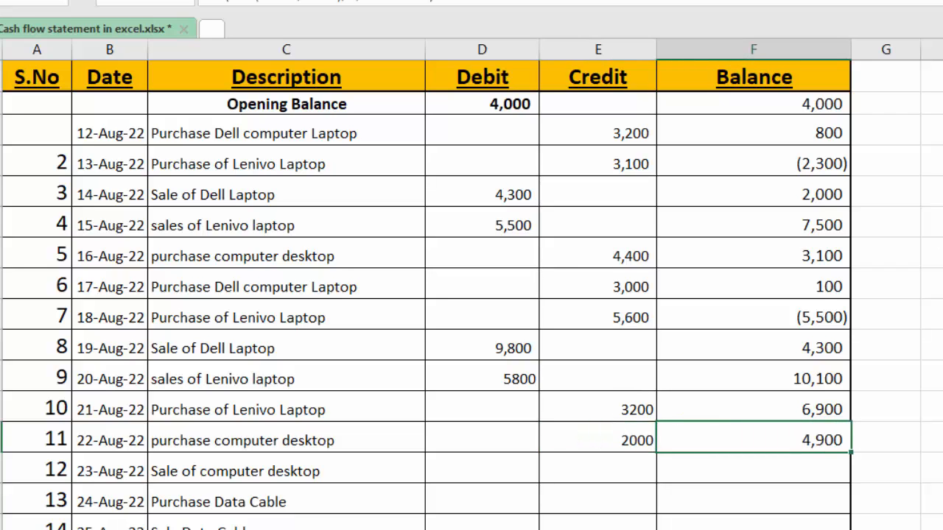
{"action": "scroll", "coordinate": [843, 128], "scroll_direction": "up", "scroll_amount": 2}
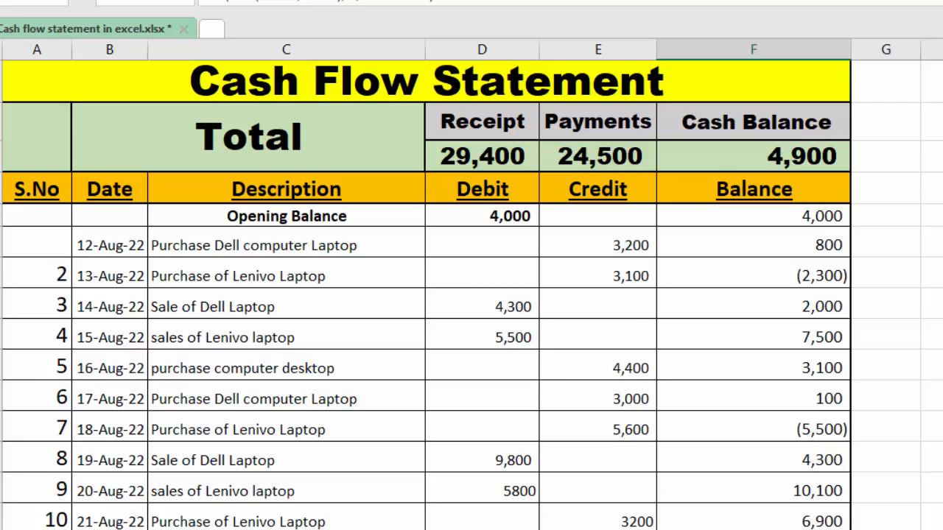
Enter a debit of 3500 for the 23-Aug-22 sale of computer desktop.
{"action": "scroll", "coordinate": [538, 388], "scroll_direction": "down", "scroll_amount": 2}
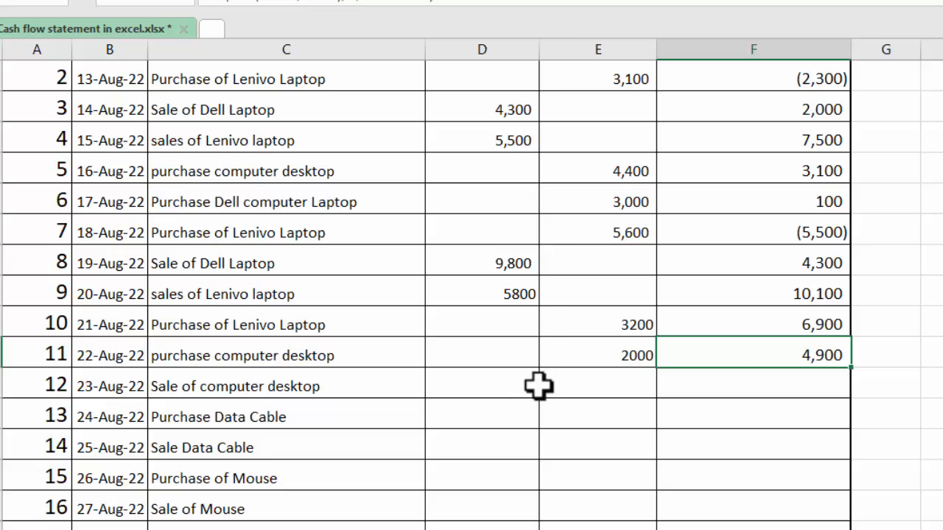
{"action": "key", "text": "Left"}
{"action": "left_click", "coordinate": [516, 385]}
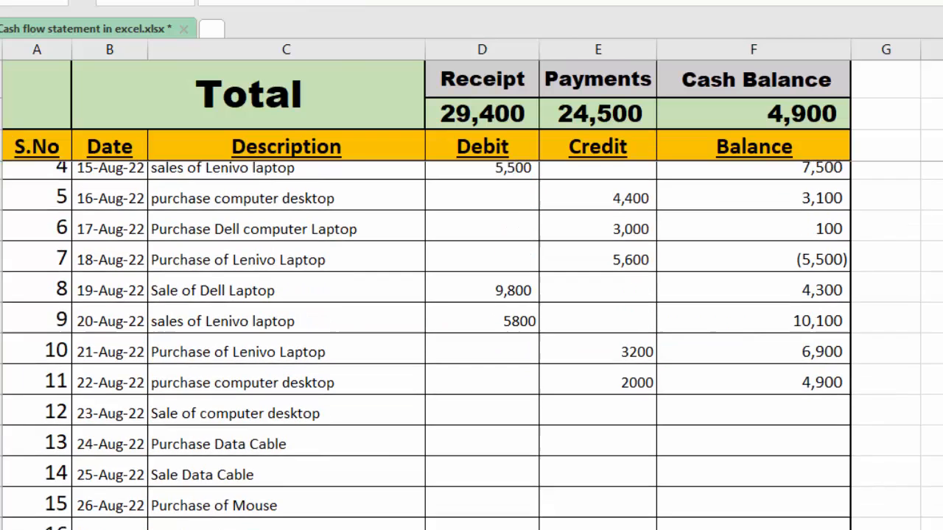
{"action": "scroll", "coordinate": [663, 390], "scroll_direction": "down", "scroll_amount": 1}
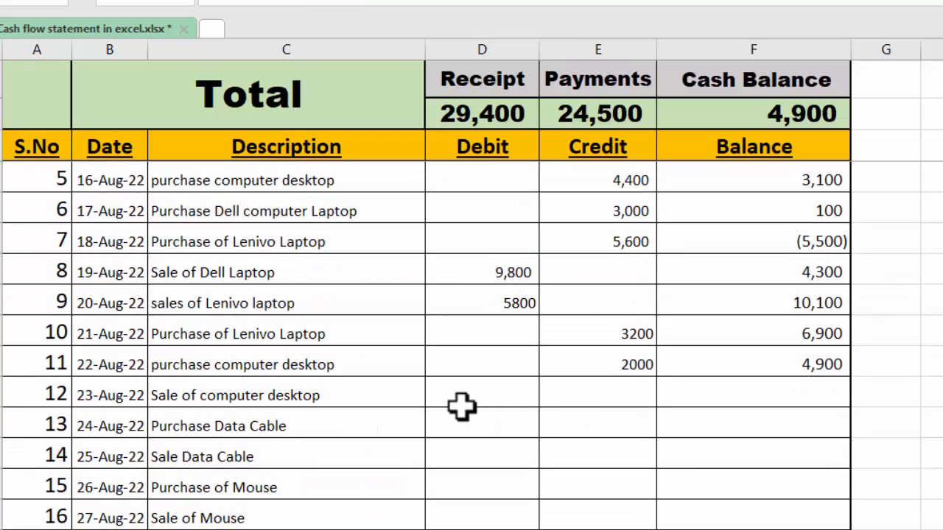
{"action": "left_click", "coordinate": [500, 381]}
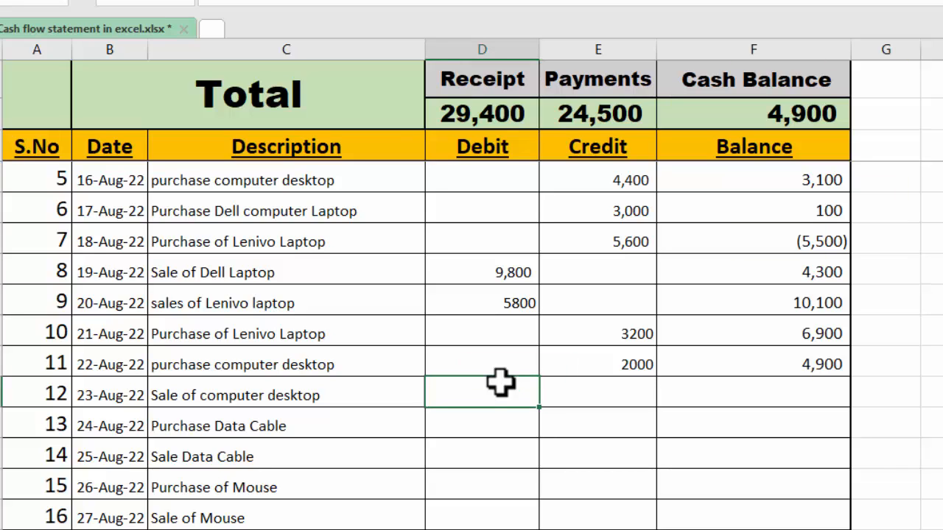
{"action": "type", "text": "3500"}
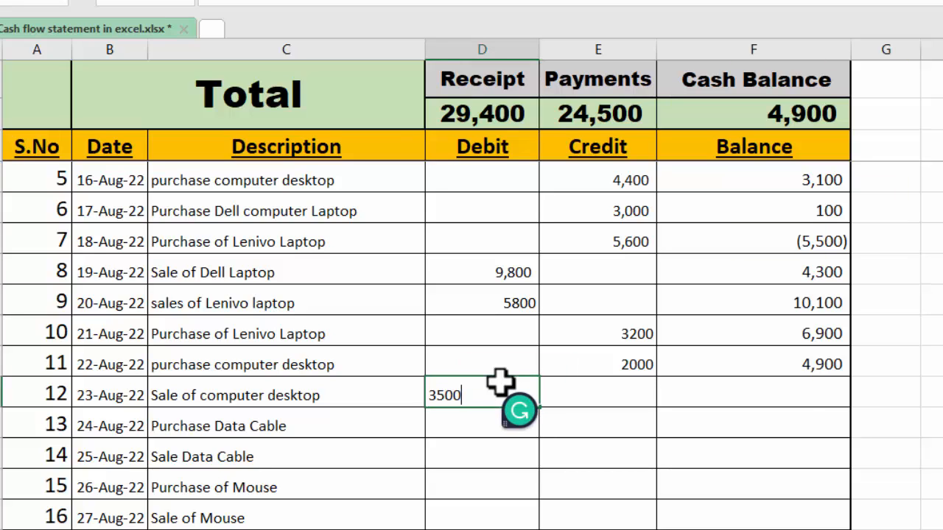
{"action": "key", "text": "Tab"}
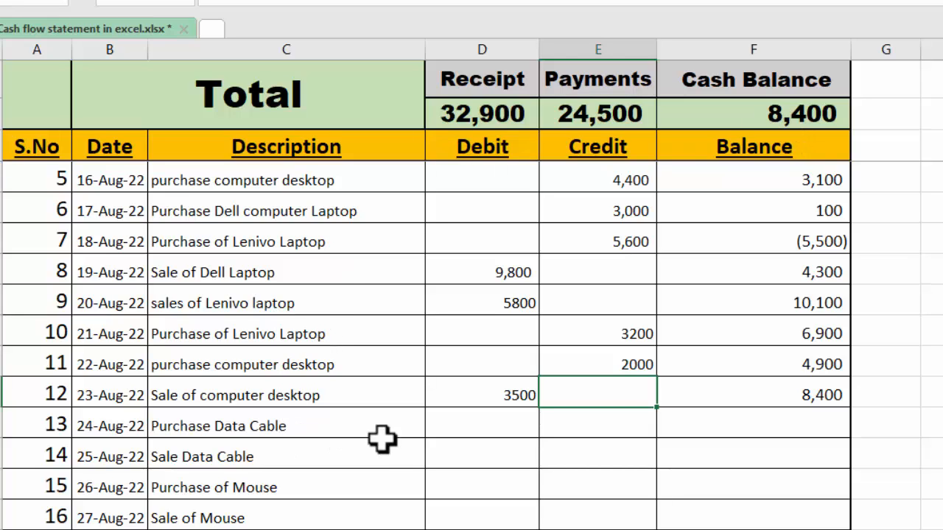
Enter a credit of 230 for the 24-Aug-22 data cable purchase and a debit of 320 for the 25-Aug-22 data cable sale.
{"action": "left_click", "coordinate": [572, 427]}
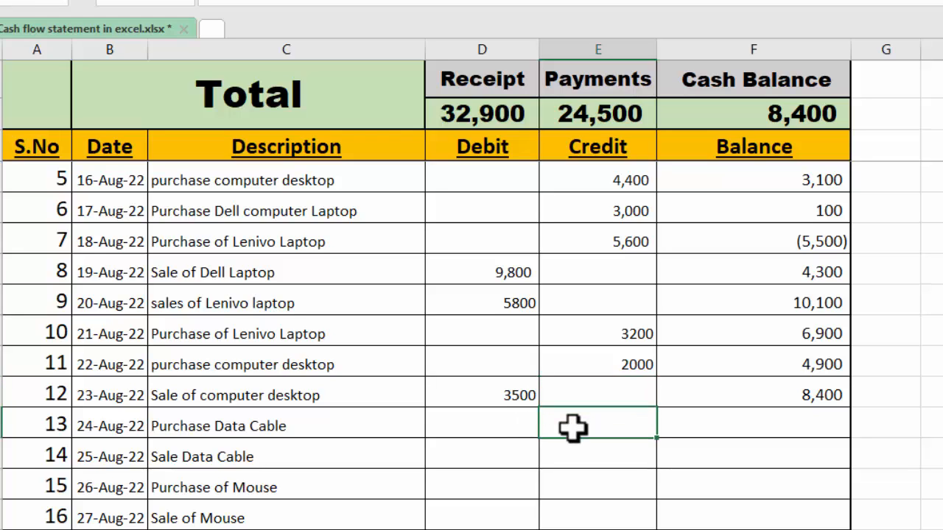
{"action": "type", "text": "230"}
{"action": "key", "text": "Tab"}
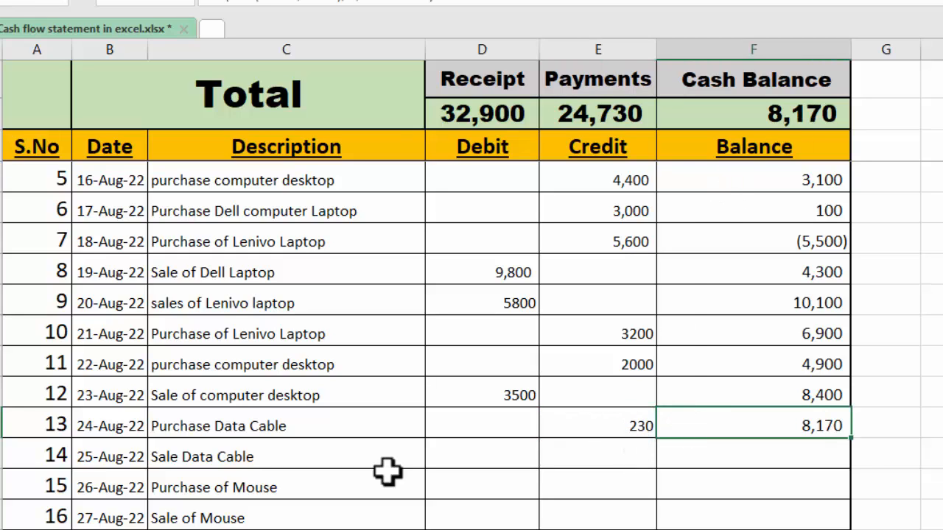
{"action": "left_click", "coordinate": [507, 454]}
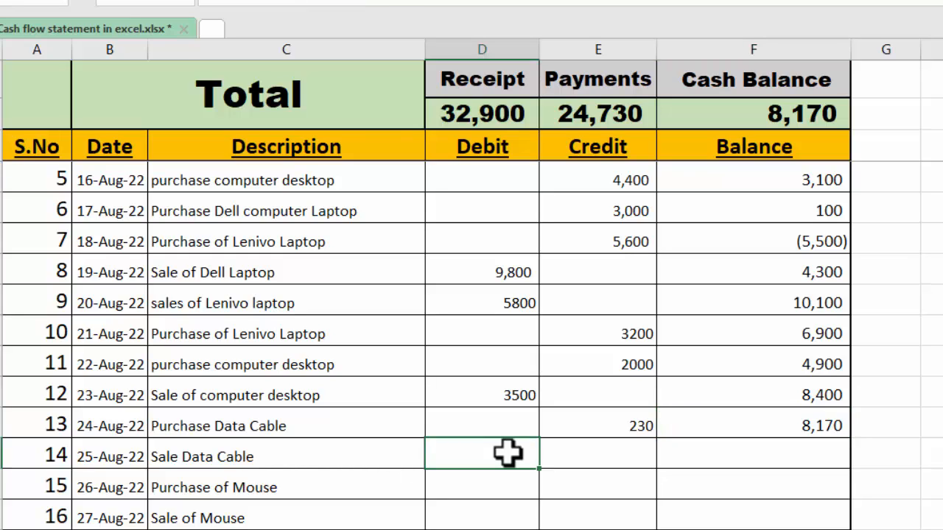
{"action": "type", "text": "320"}
{"action": "key", "text": "Return"}
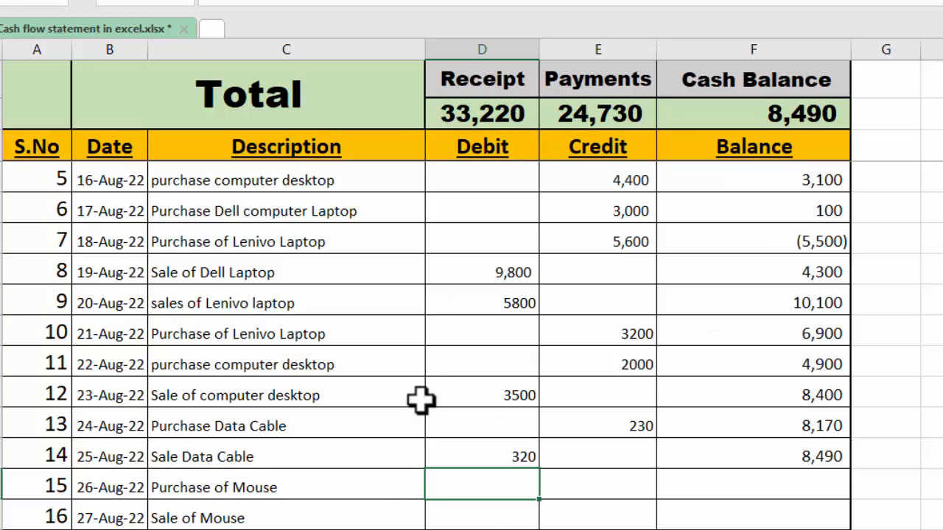
Enter a credit of 200 for the 26-Aug-22 mouse purchase and a debit of 280 for the 27-Aug-22 mouse sale.
{"action": "left_click", "coordinate": [582, 488]}
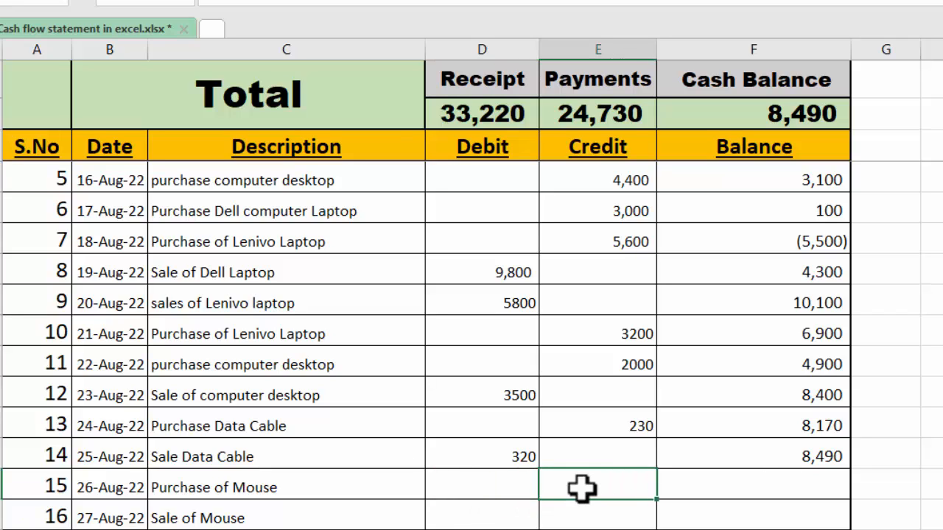
{"action": "type", "text": "200"}
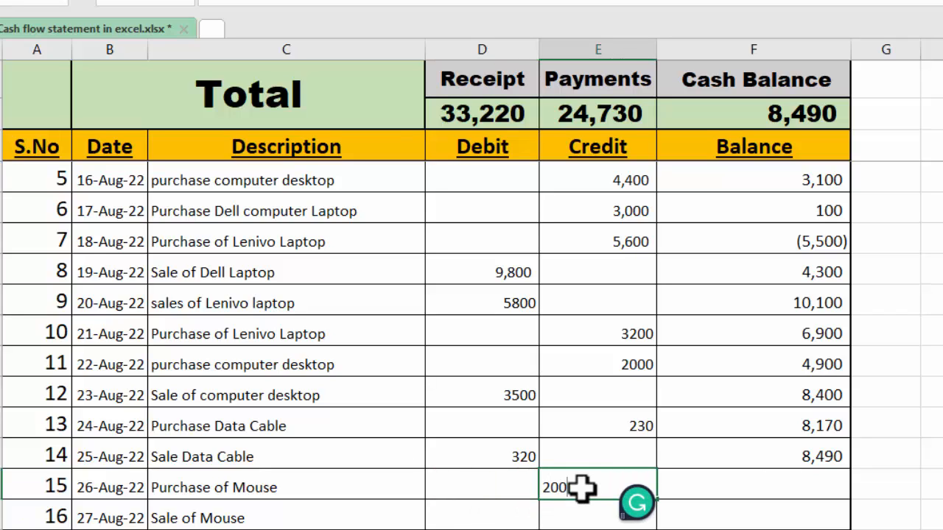
{"action": "key", "text": "Return"}
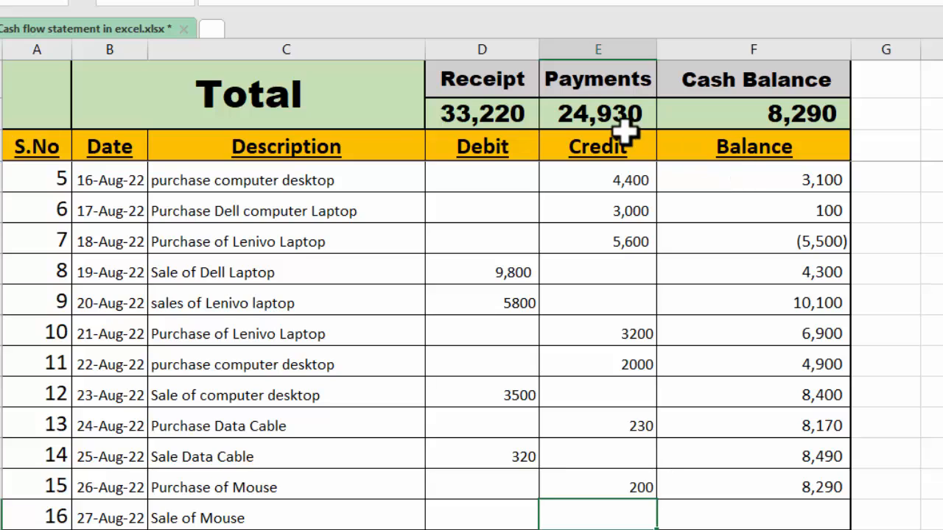
{"action": "left_click", "coordinate": [475, 518]}
{"action": "type", "text": "280"}
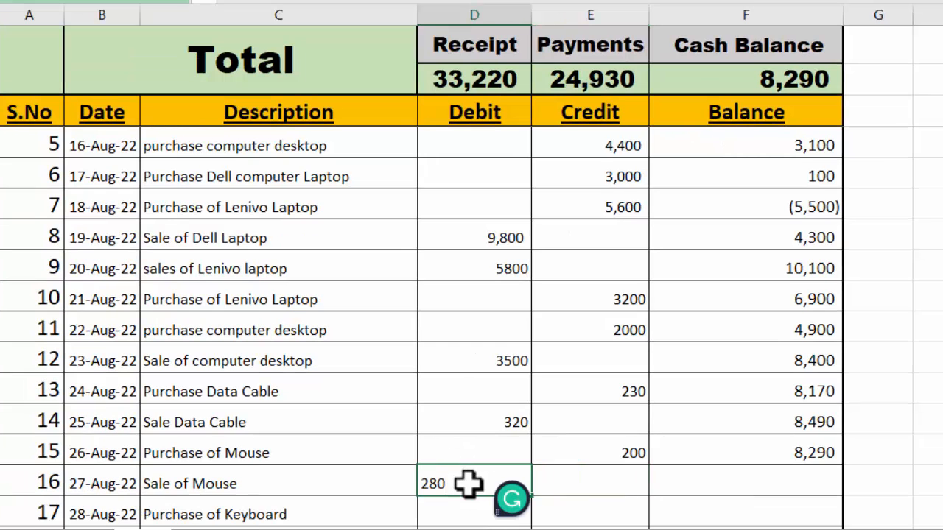
{"action": "key", "text": "Return"}
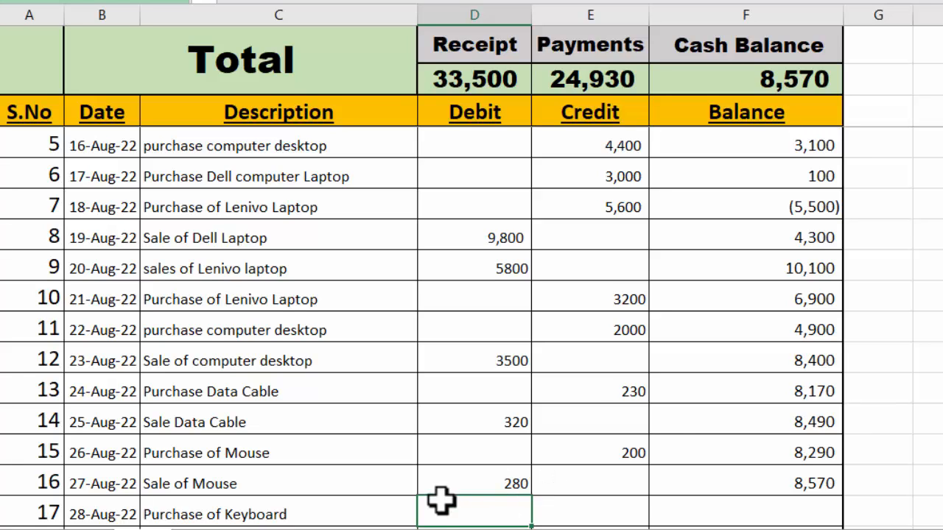
{"action": "scroll", "coordinate": [472, 328], "scroll_direction": "up", "scroll_amount": 2}
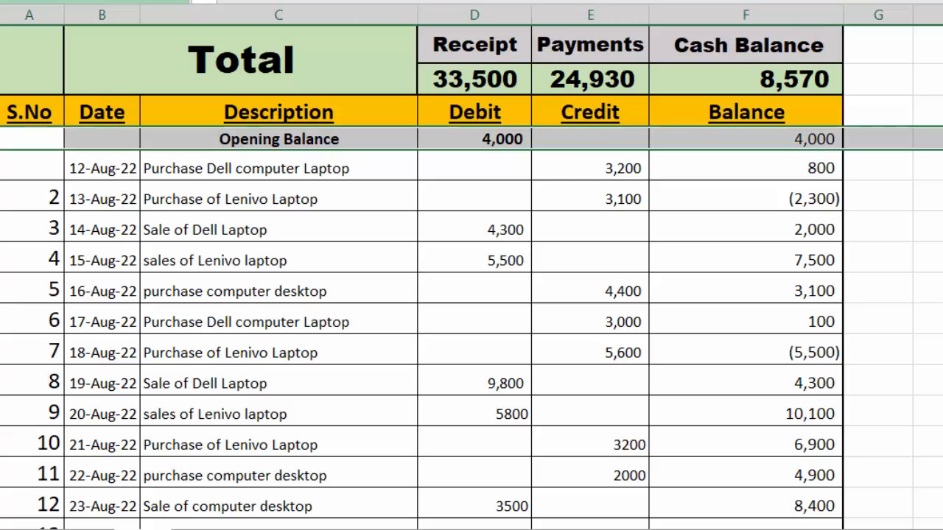
{"action": "scroll", "coordinate": [472, 272], "scroll_direction": "up", "scroll_amount": 1}
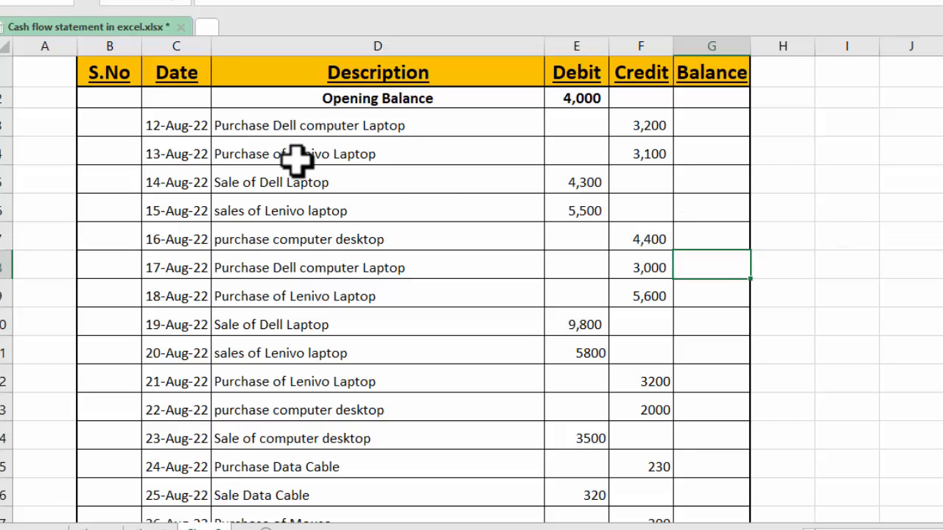
Apply the day-month-year date format to all transaction dates in column C, and check a date's underlying value.
{"action": "left_click", "coordinate": [184, 126]}
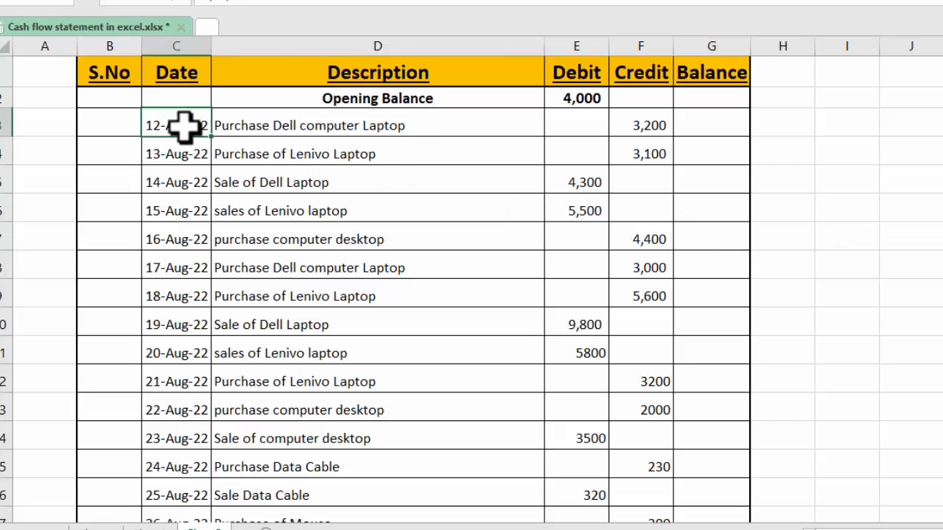
{"action": "double_click", "coordinate": [183, 126]}
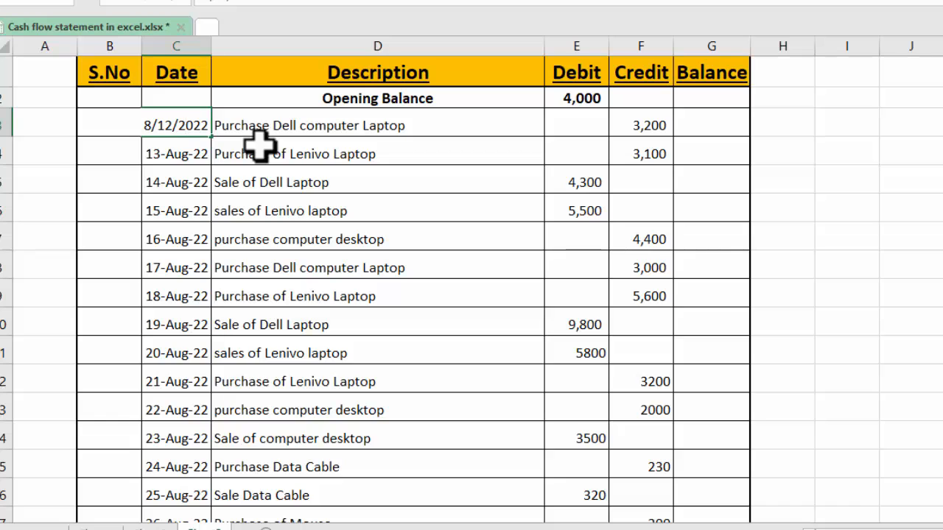
{"action": "left_click", "coordinate": [284, 156]}
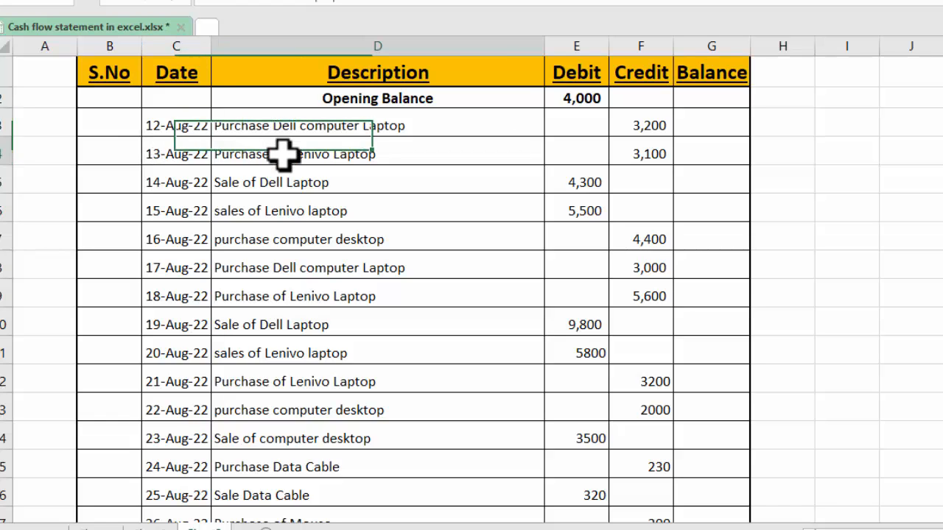
{"action": "left_click_drag", "start_coordinate": [181, 118], "coordinate": [170, 468]}
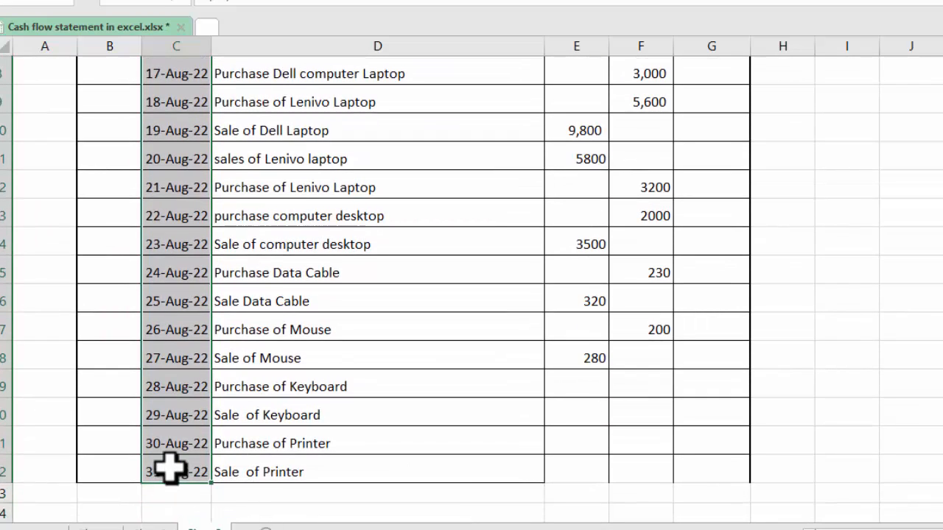
{"action": "scroll", "coordinate": [472, 289], "scroll_direction": "up", "scroll_amount": 3}
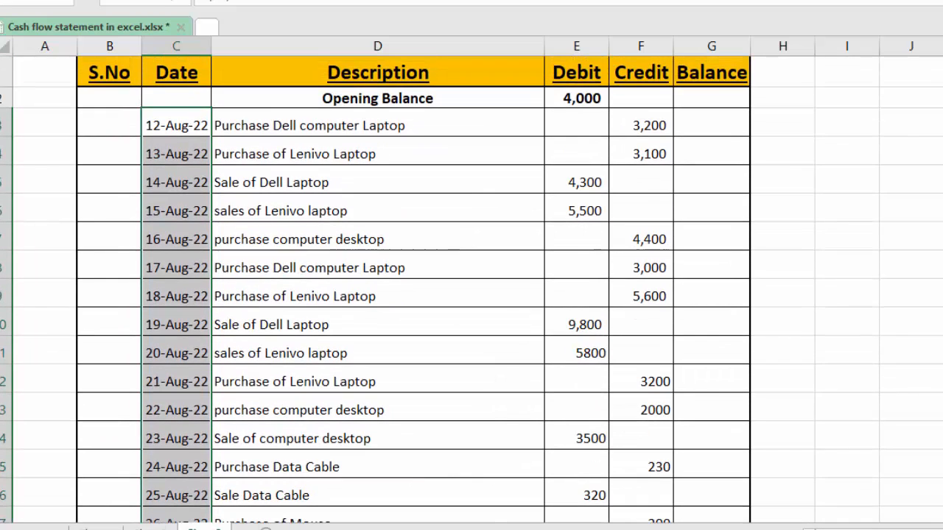
{"action": "key", "text": "ctrl+shift+3"}
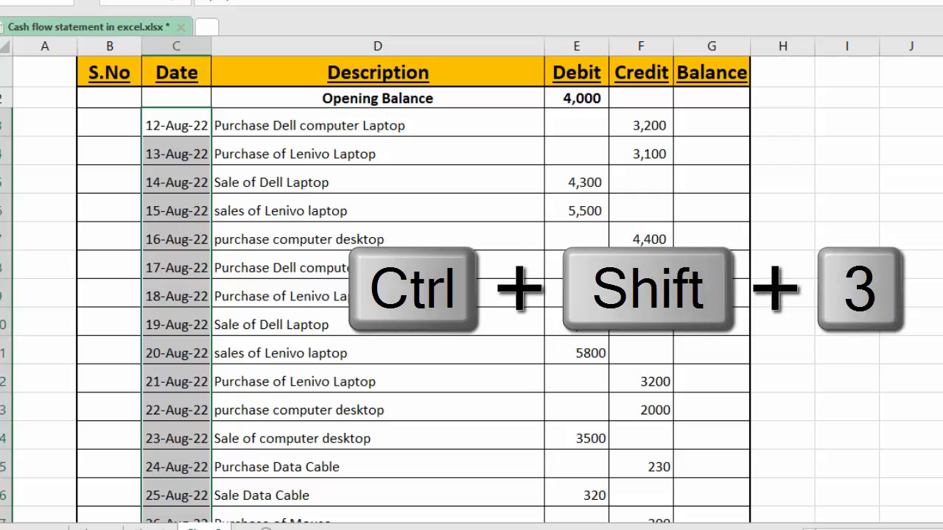
{"action": "double_click", "coordinate": [193, 153]}
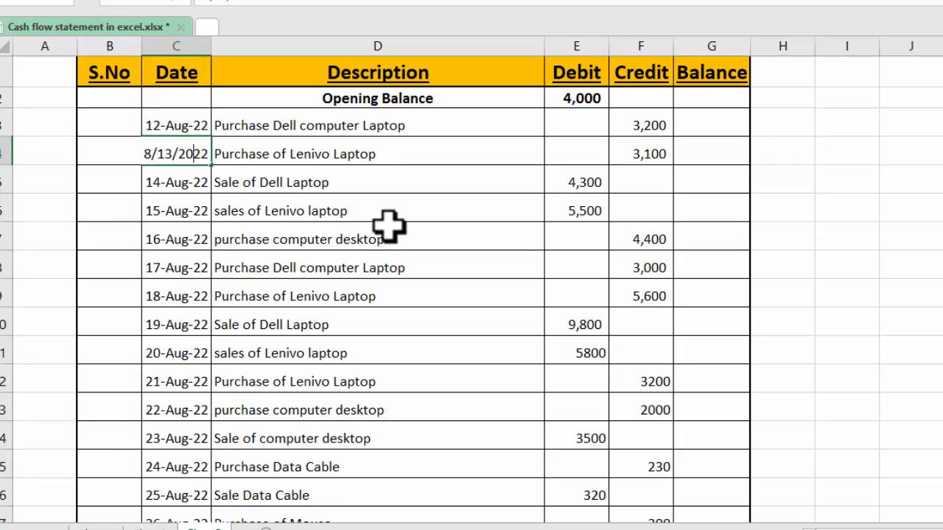
{"action": "key", "text": "Tab"}
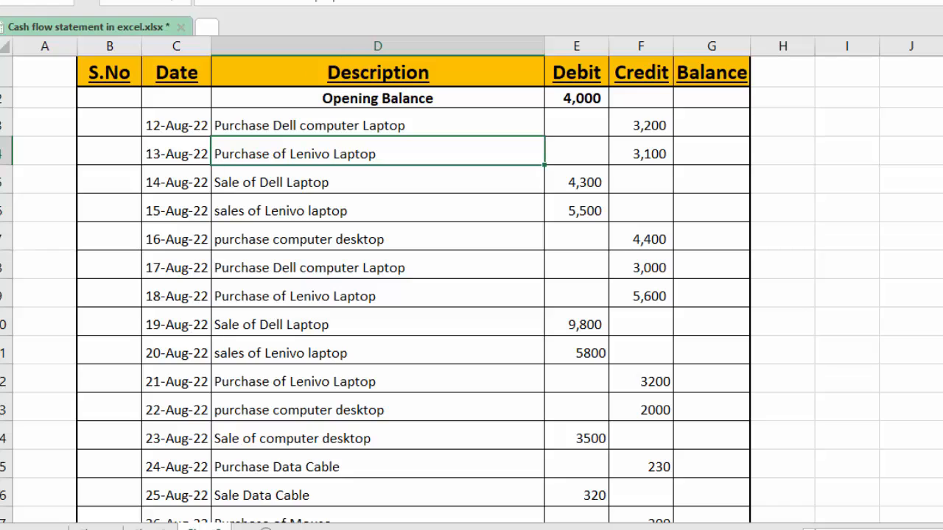
Change the date of the Purchase of Lenivo Laptop entry in row 4 to 12-Aug-22.
{"action": "scroll", "coordinate": [472, 280], "scroll_direction": "up", "scroll_amount": 2}
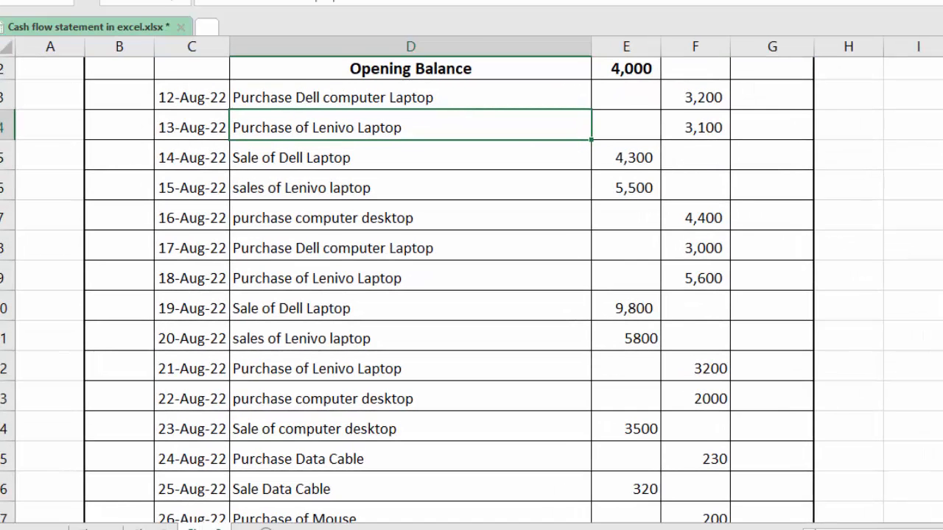
{"action": "scroll", "coordinate": [472, 295], "scroll_direction": "up", "scroll_amount": 1}
{"action": "left_click", "coordinate": [942, 220]}
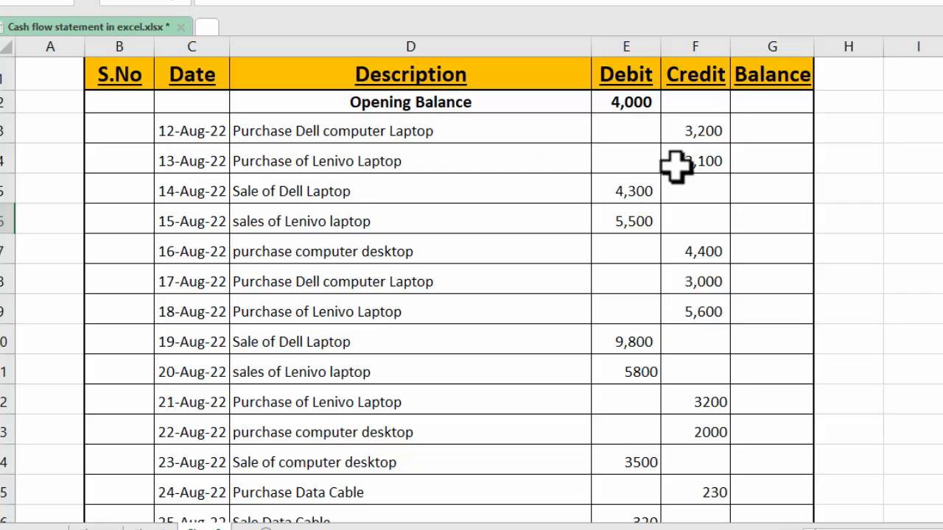
{"action": "left_click", "coordinate": [758, 133]}
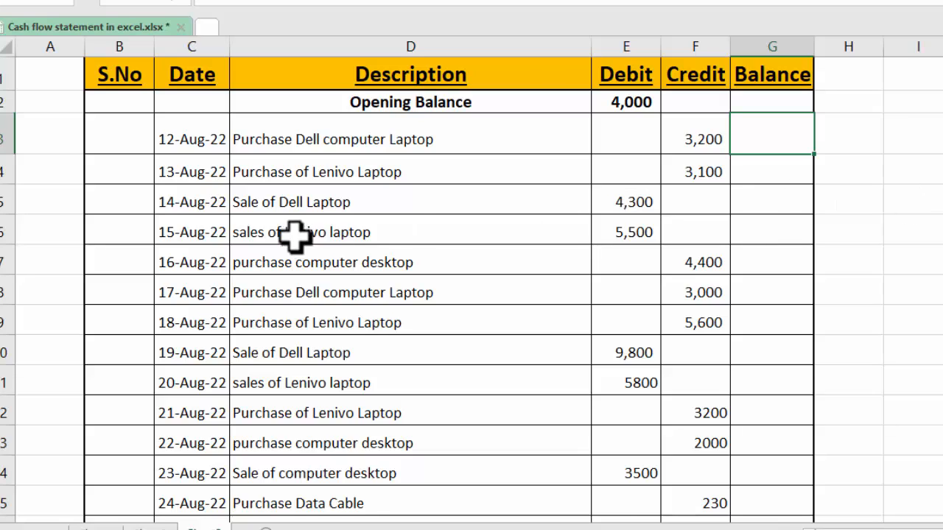
{"action": "left_click", "coordinate": [185, 174]}
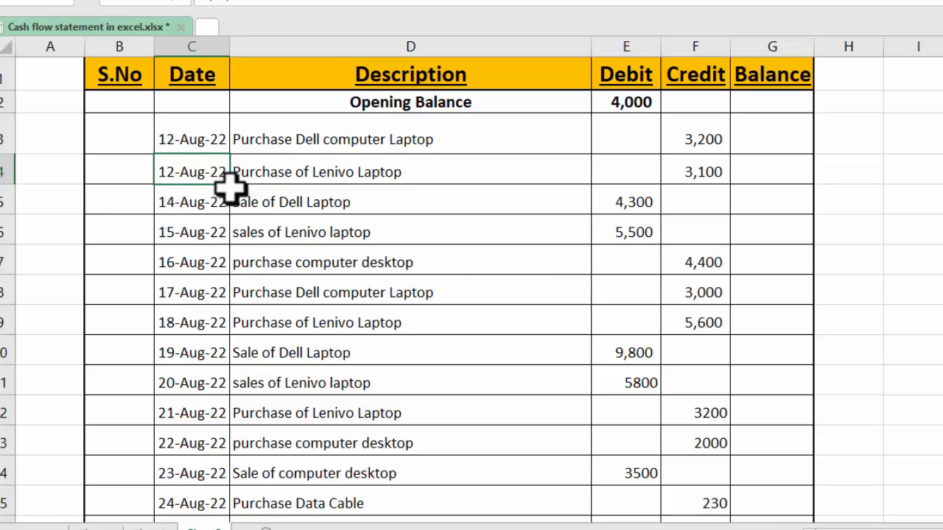
Fill consecutive dates down column C from 12-Aug-22 in C4 through the Purchase of Printer row.
{"action": "left_click_drag", "start_coordinate": [234, 191], "coordinate": [219, 466]}
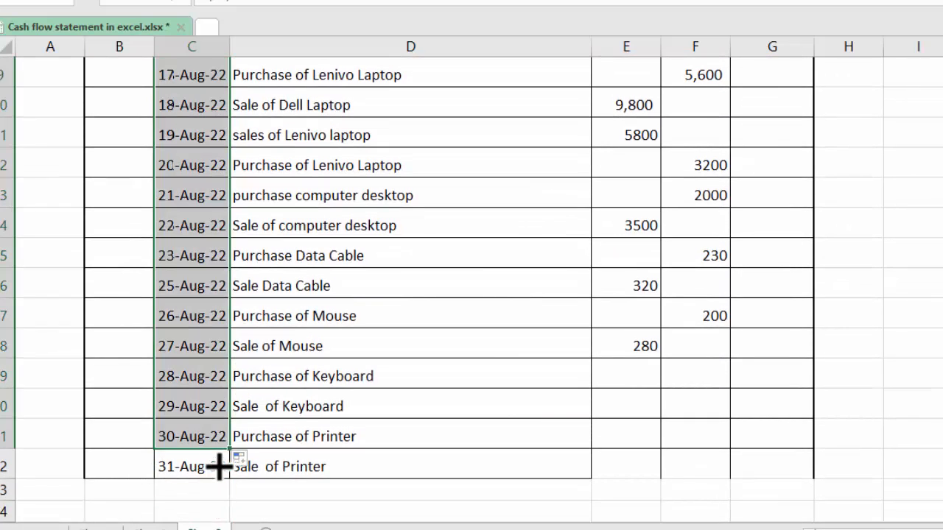
{"action": "scroll", "coordinate": [471, 280], "scroll_direction": "up", "scroll_amount": 10}
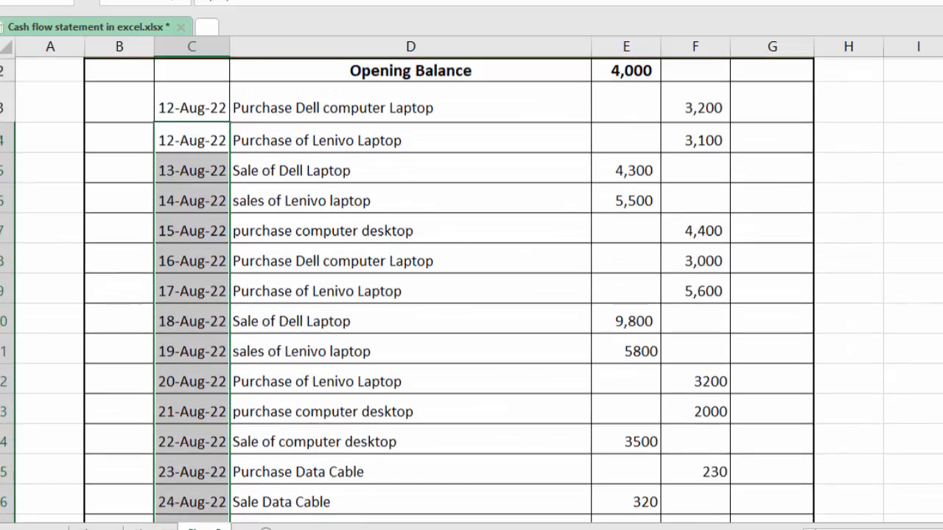
Start a balance formula in G3 with IF and AND that returns blank when both E3 and F3 are empty: =IF(AND(E3="",F3=""),"",.
{"action": "left_click", "coordinate": [762, 131]}
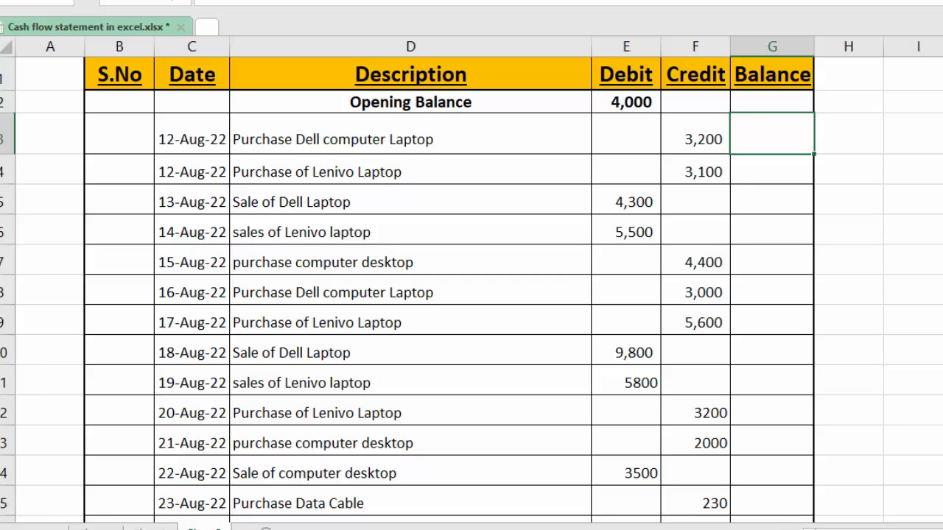
{"action": "type", "text": "=IF"}
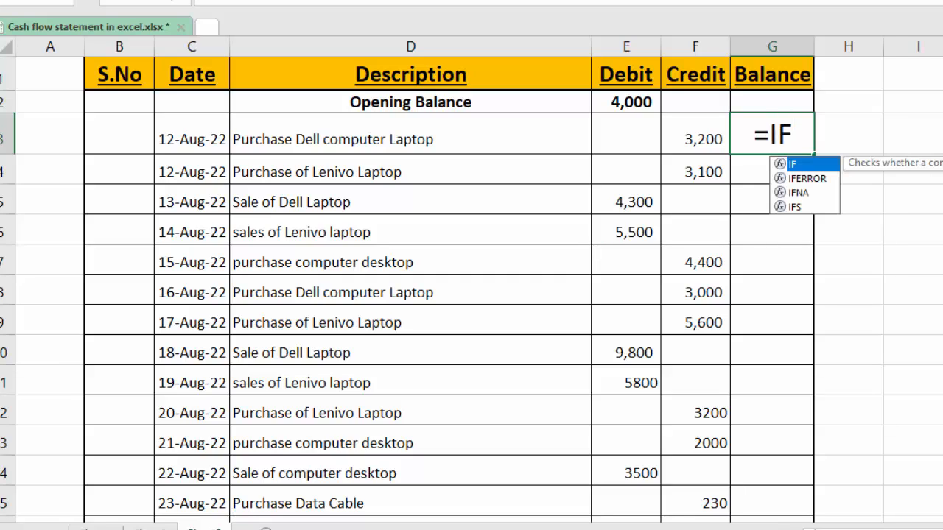
{"action": "type", "text": "("}
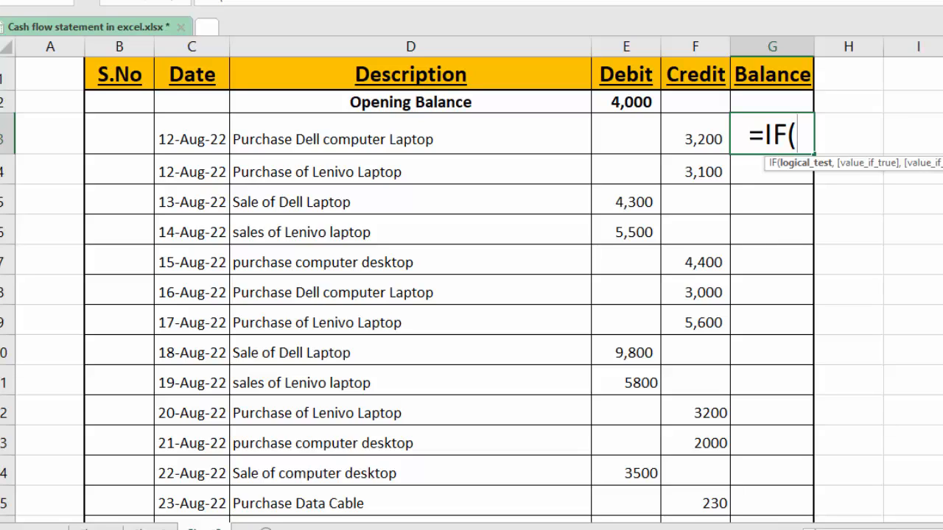
{"action": "type", "text": "AND("}
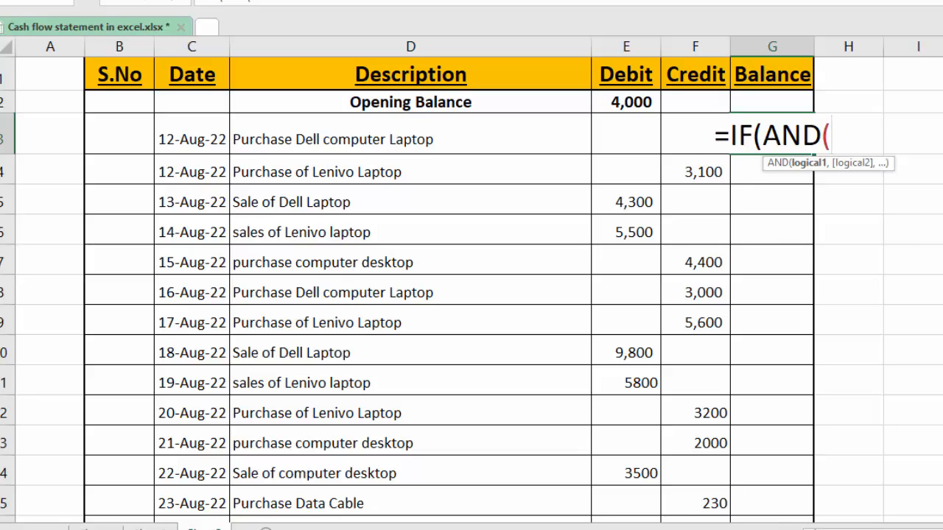
{"action": "left_click", "coordinate": [627, 133]}
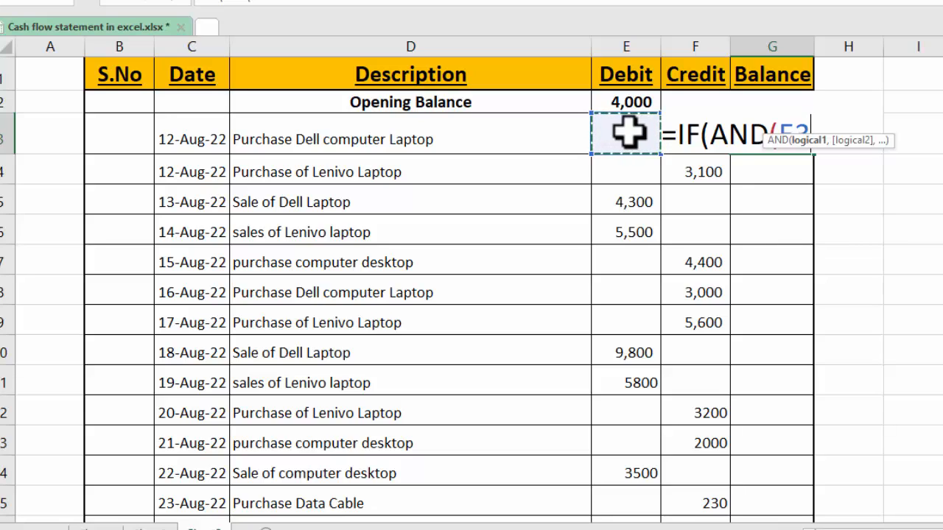
{"action": "type", "text": "="}
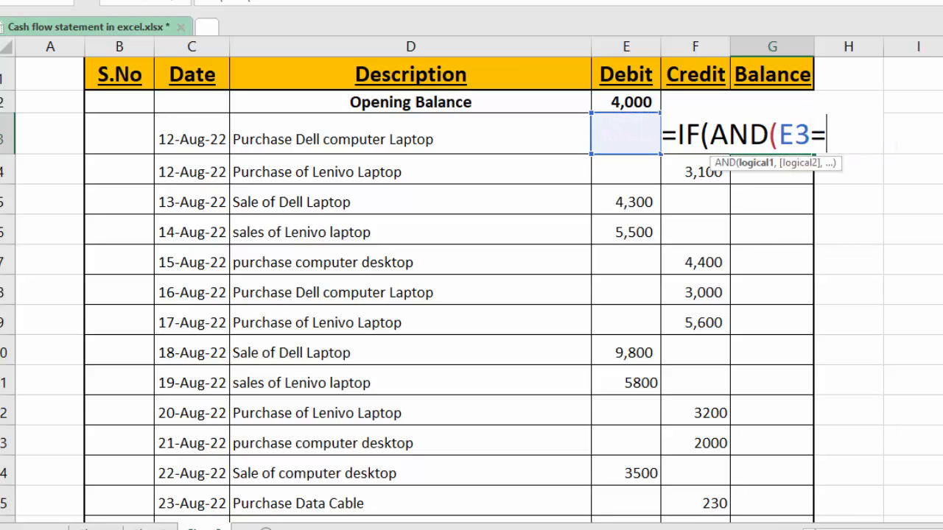
{"action": "type", "text": "\"\","}
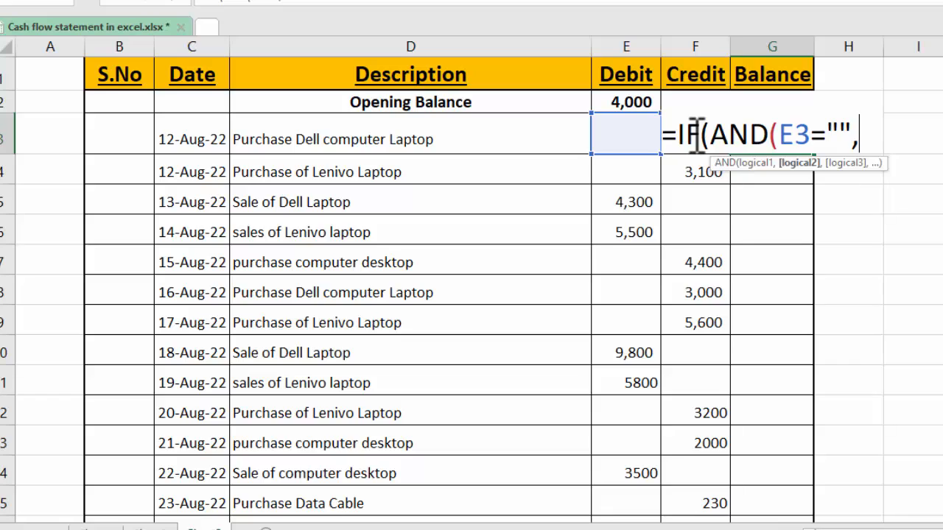
{"action": "left_click", "coordinate": [689, 78]}
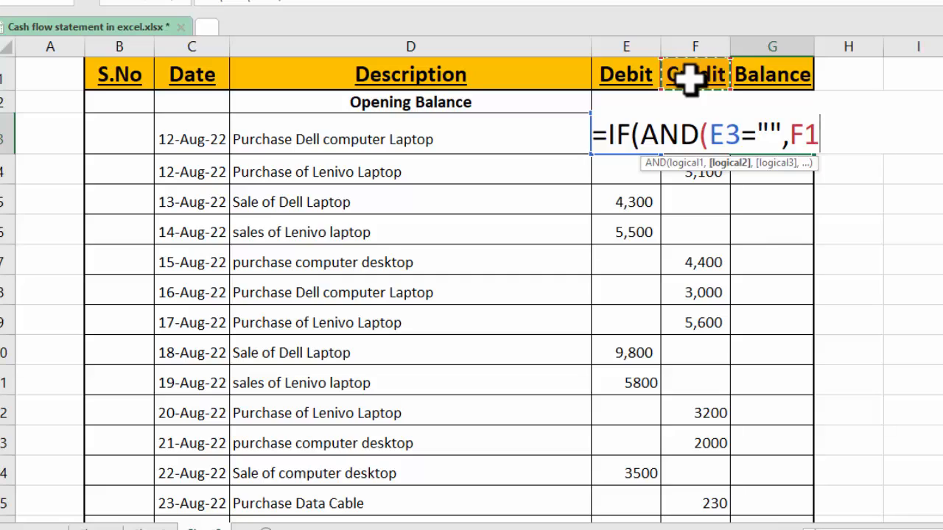
{"action": "key", "text": "Down"}
{"action": "key", "text": "Down"}
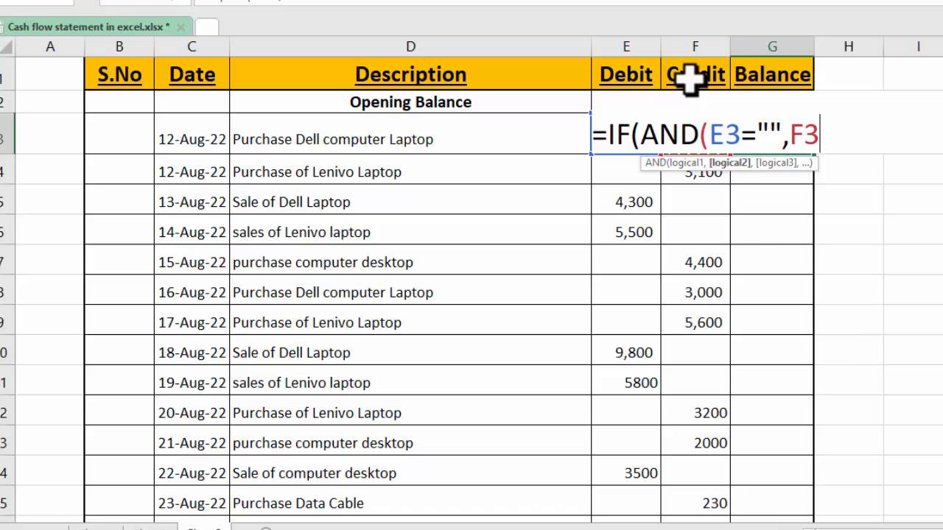
{"action": "type", "text": "=\"\")"}
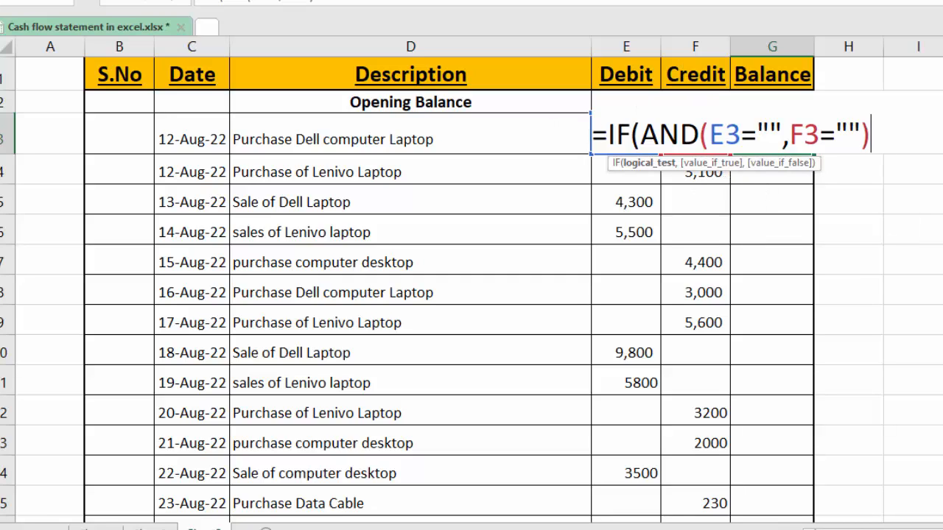
{"action": "type", "text": ","}
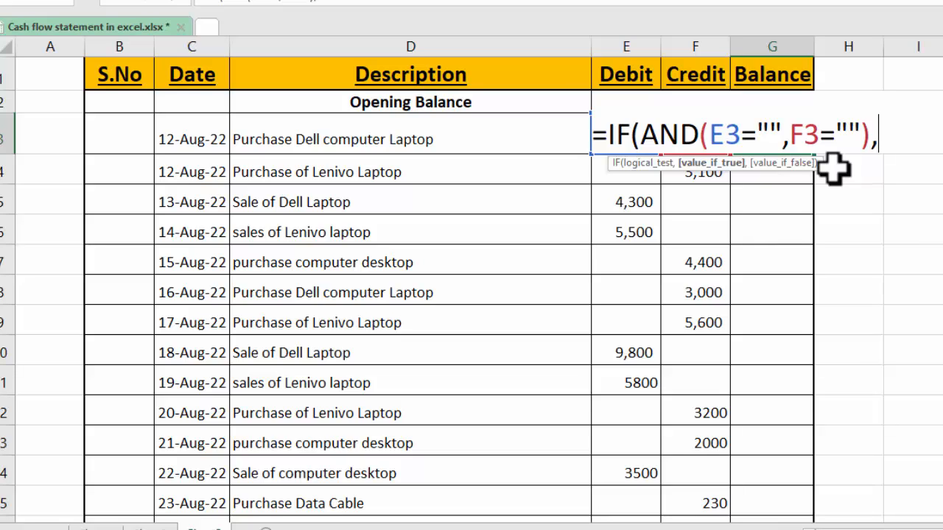
{"action": "type", "text": "\"\","}
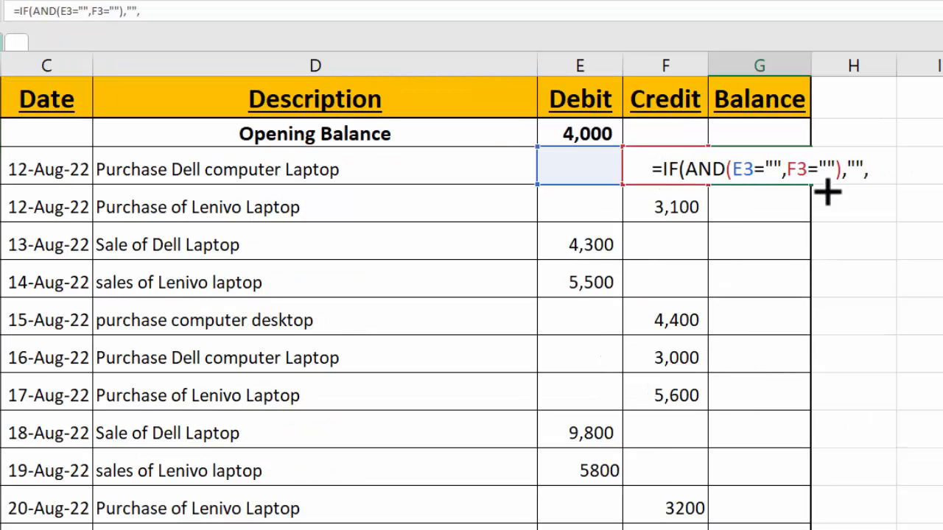
Begin the false result of the G3 formula with the previous balance G2 followed by a plus sign.
{"action": "left_click", "coordinate": [873, 173]}
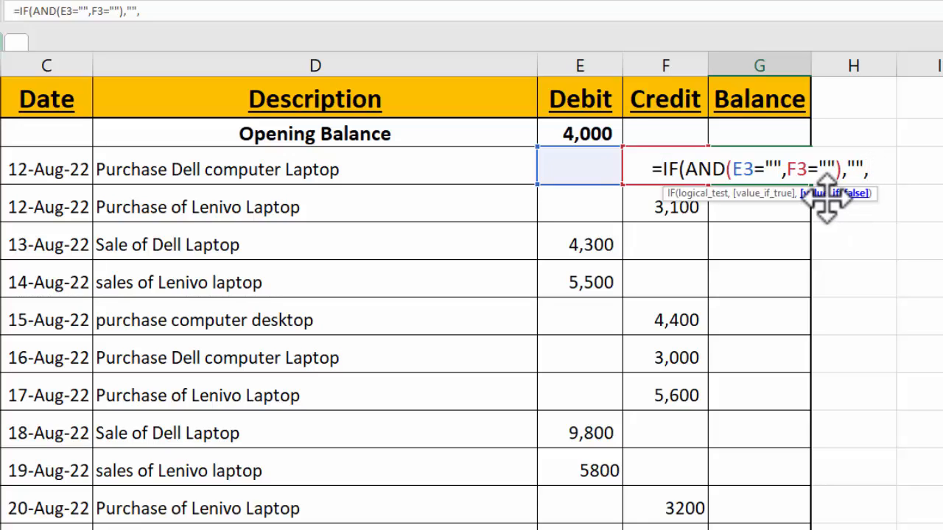
{"action": "left_click", "coordinate": [766, 132]}
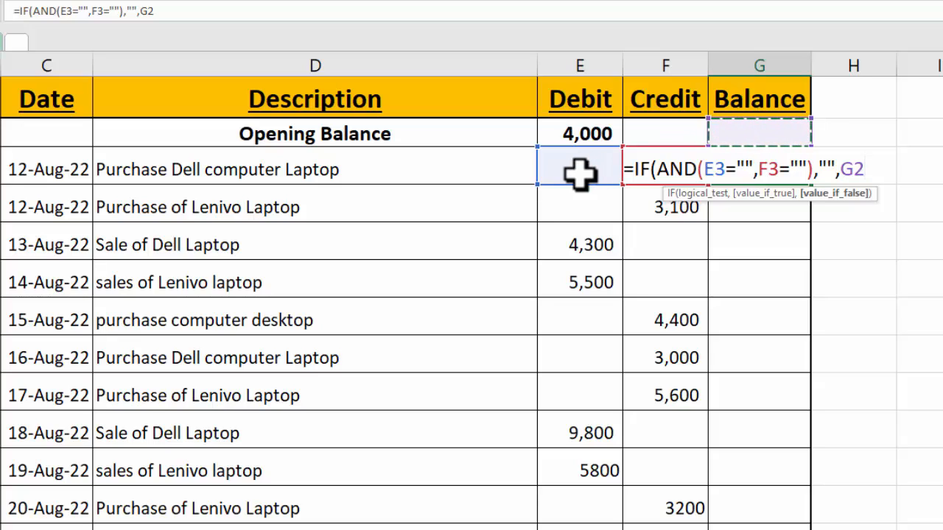
{"action": "type", "text": "+"}
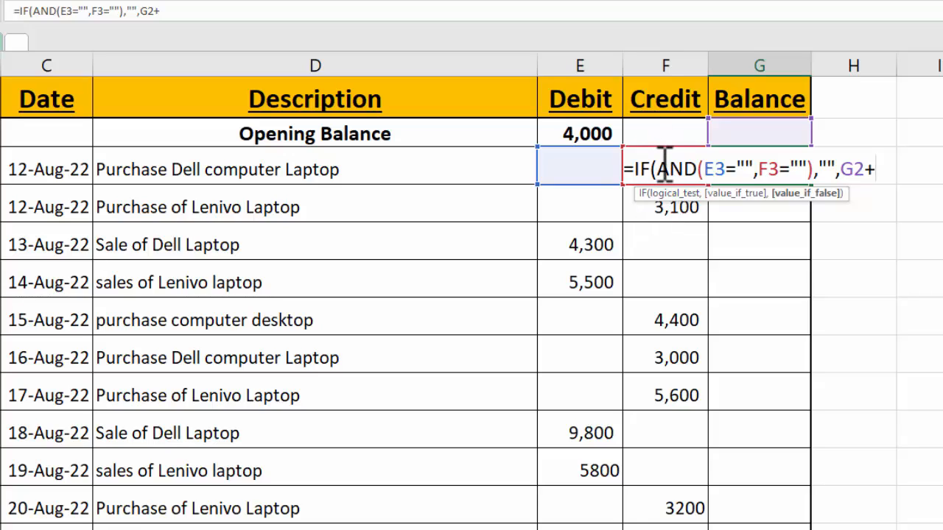
{"action": "left_click", "coordinate": [652, 131]}
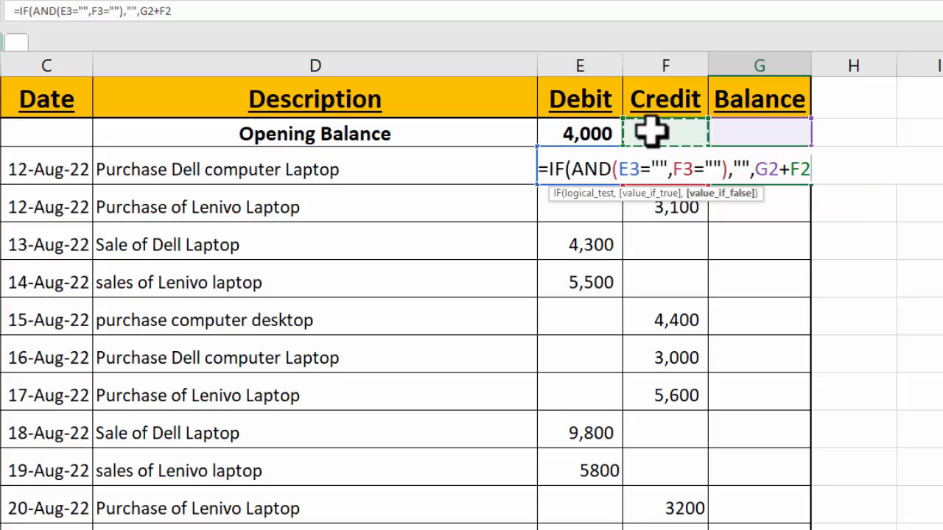
{"action": "key", "text": "Down"}
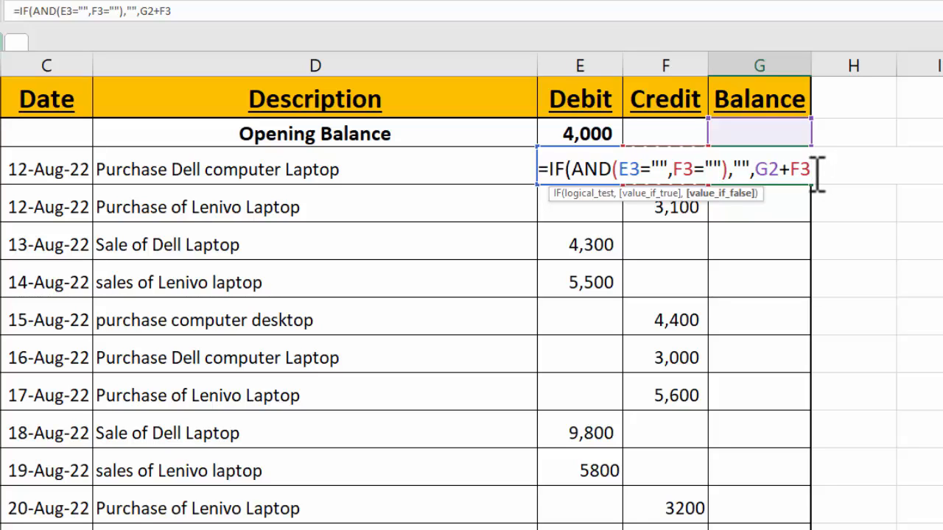
{"action": "key", "text": "BackSpace"}
{"action": "key", "text": "BackSpace"}
Complete the G3 formula by adding the debit E3 and subtracting the credit F3, giving G2+E3-F3 as the false result.
{"action": "left_click", "coordinate": [577, 135]}
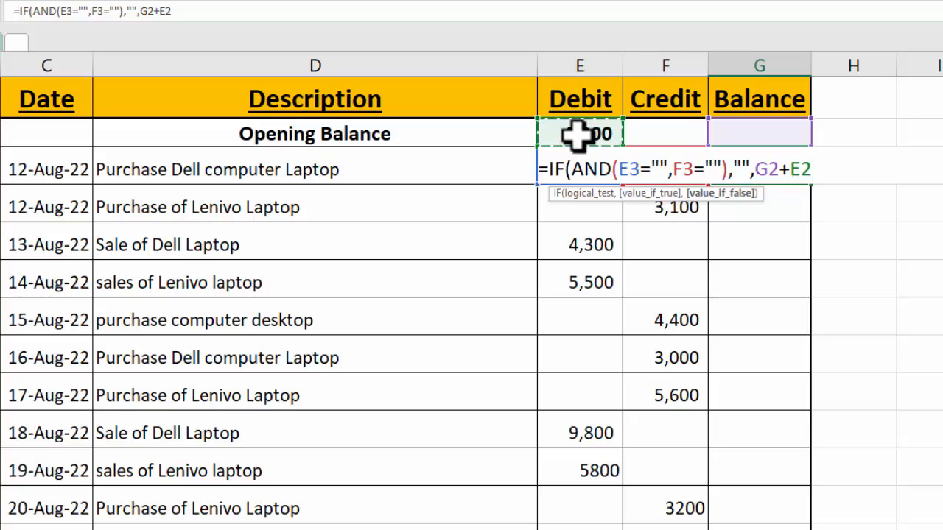
{"action": "key", "text": "BackSpace"}
{"action": "type", "text": "3"}
{"action": "key", "text": "Down"}
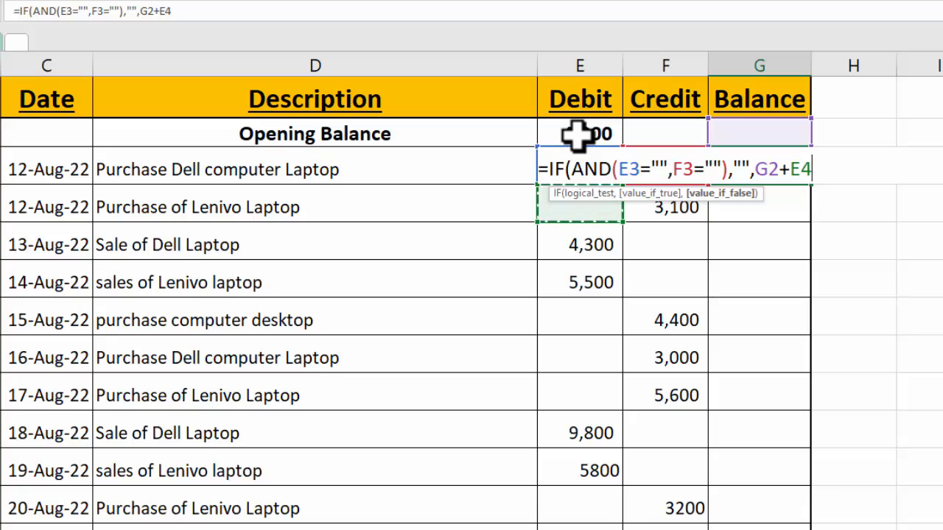
{"action": "key", "text": "Up"}
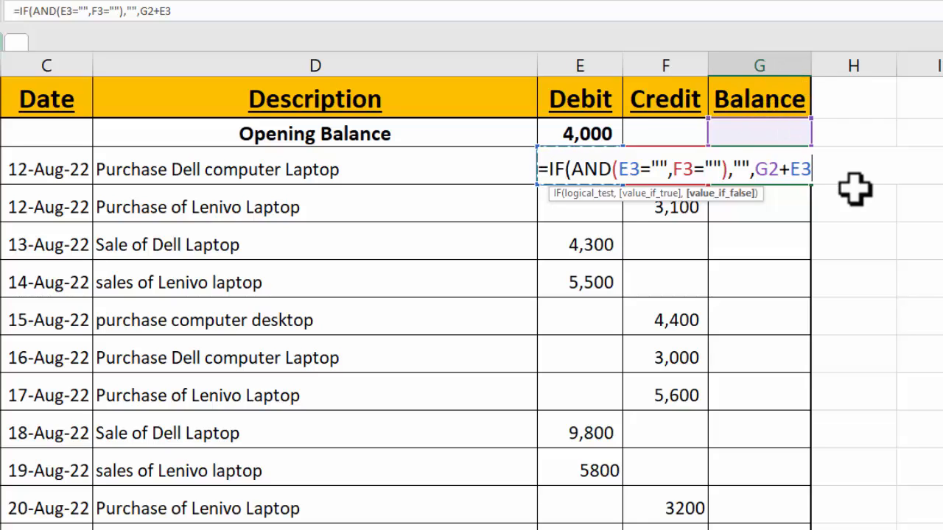
{"action": "type", "text": "-"}
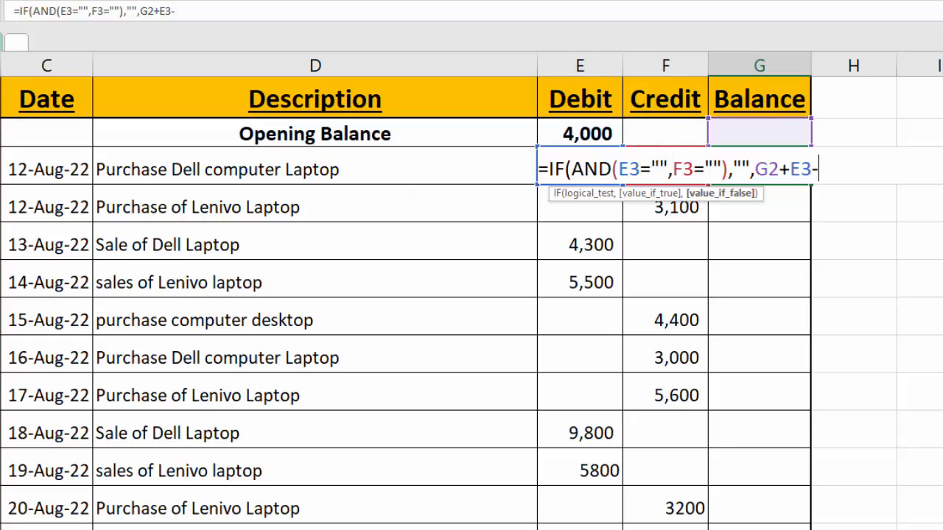
{"action": "left_click", "coordinate": [665, 137]}
{"action": "key", "text": "Down"}
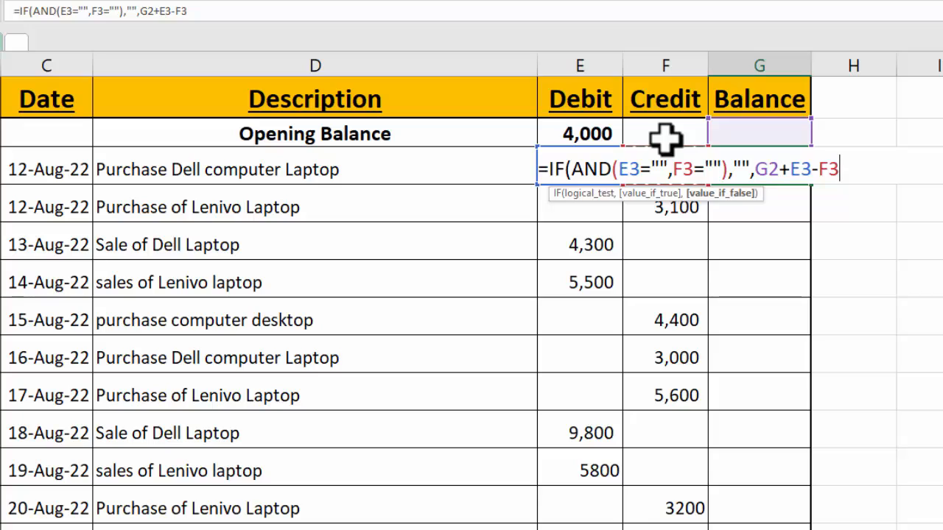
{"action": "type", "text": ")"}
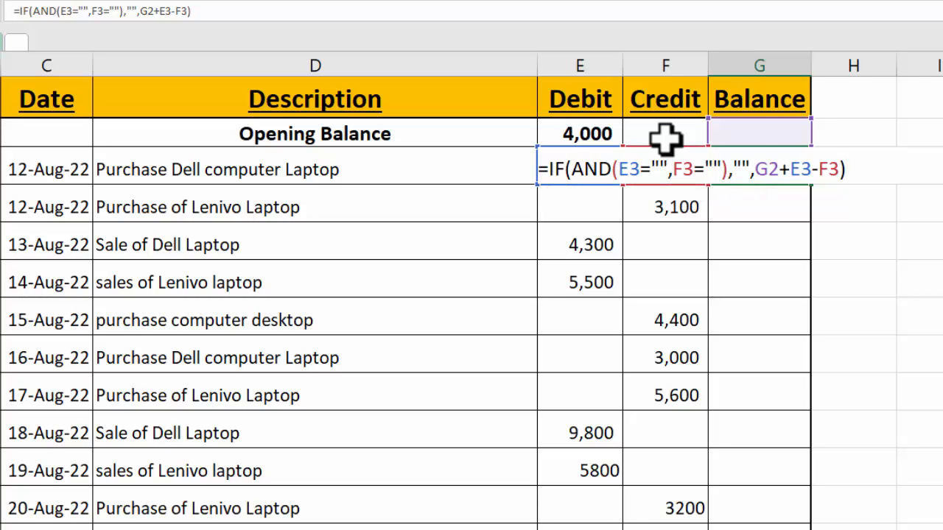
{"action": "key", "text": "Return"}
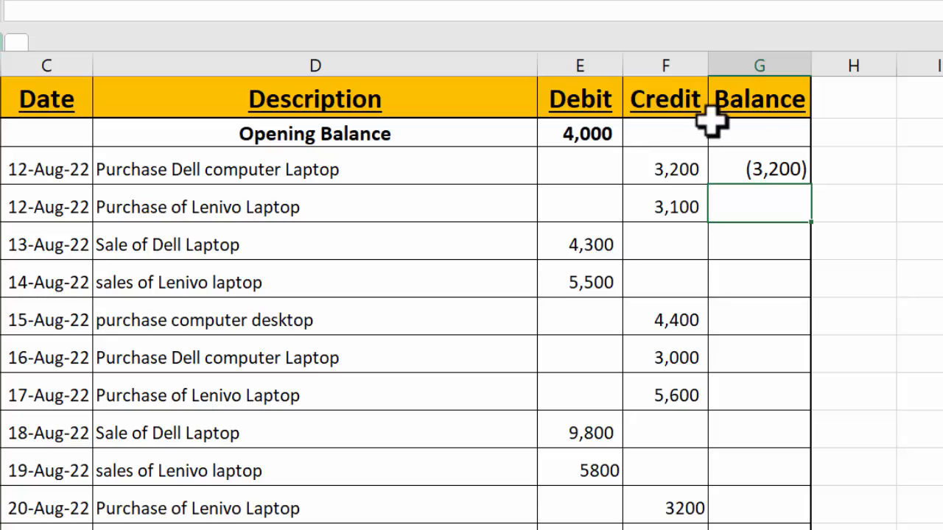
Link the opening balance cell G2 to the opening debit amount with =E2.
{"action": "left_click", "coordinate": [771, 128]}
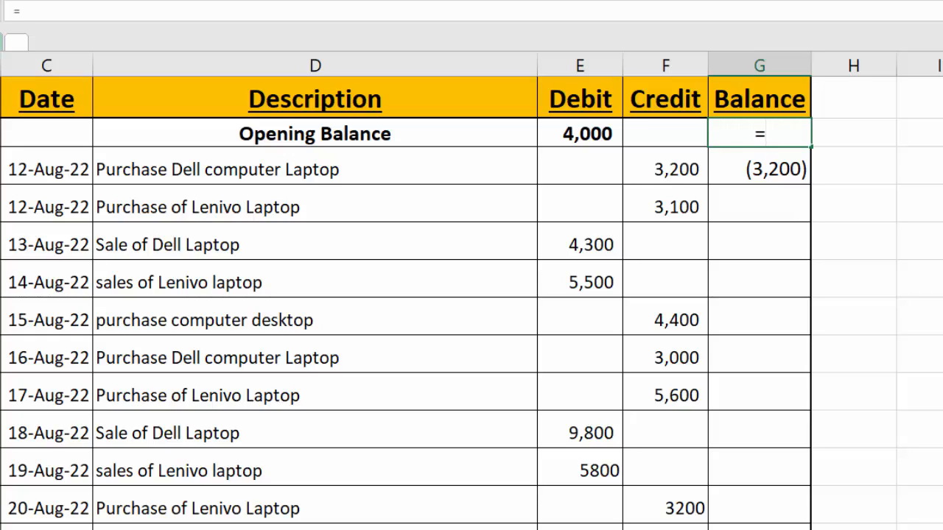
{"action": "type", "text": "="}
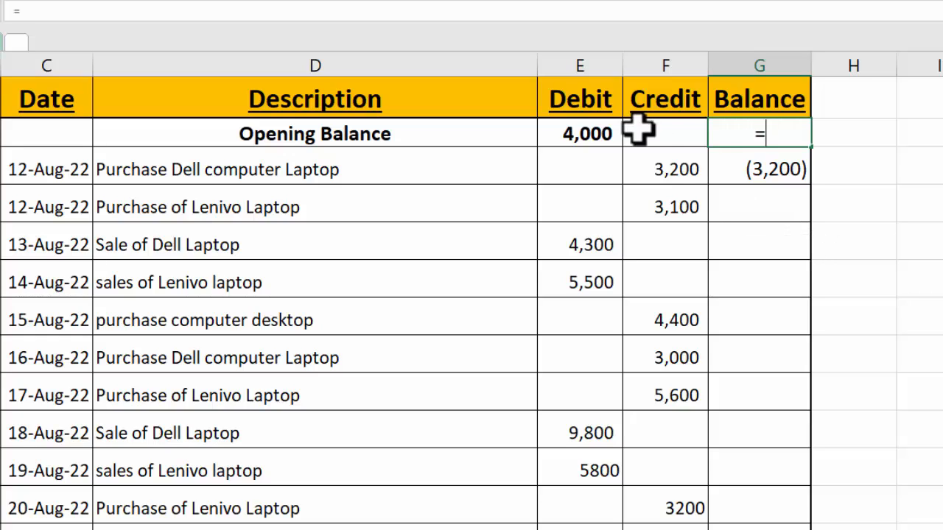
{"action": "left_click", "coordinate": [598, 132]}
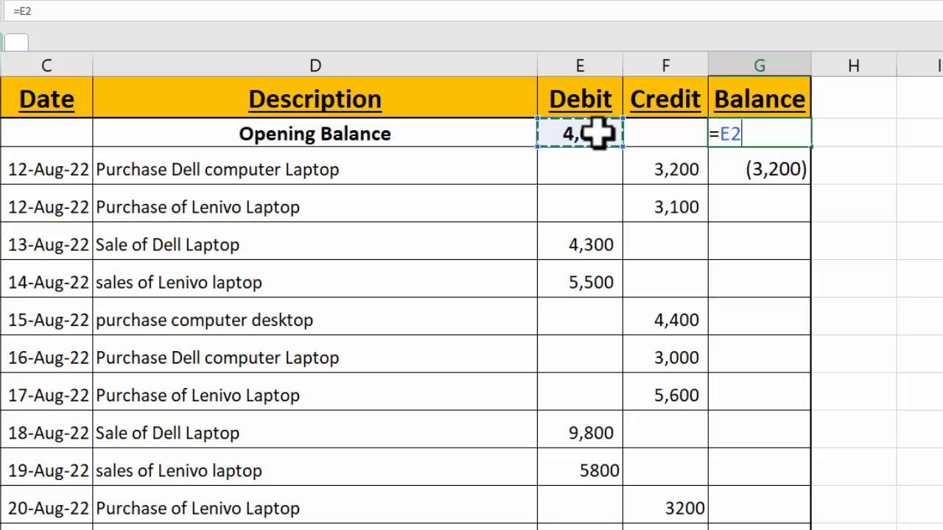
{"action": "key", "text": "Return"}
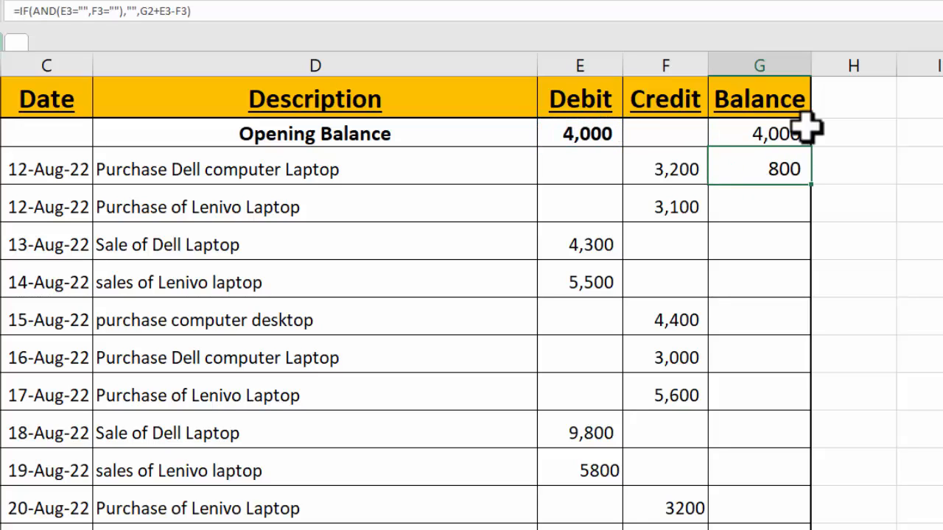
Copy the balance formula from G3 down column G through the last Sale of Printer row.
{"action": "left_click", "coordinate": [762, 137]}
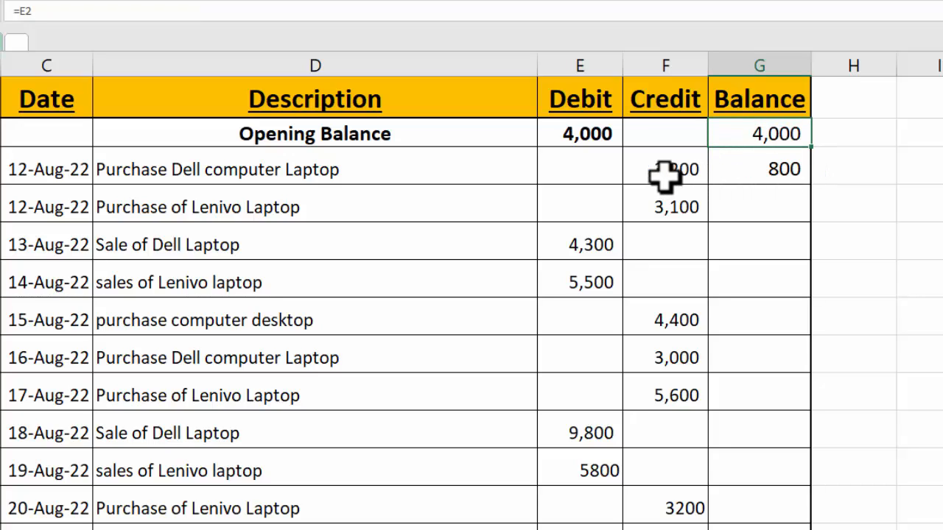
{"action": "left_click", "coordinate": [777, 179]}
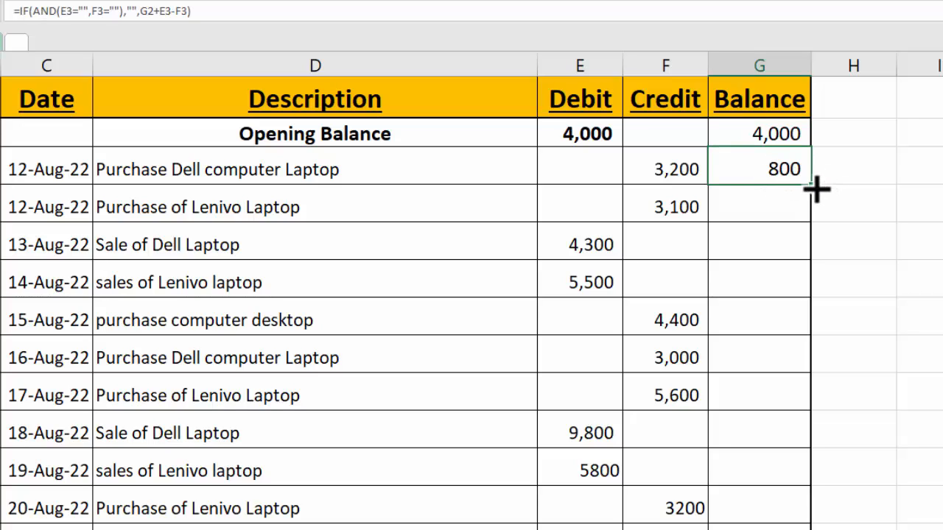
{"action": "left_click_drag", "start_coordinate": [816, 189], "coordinate": [784, 527]}
{"action": "left_click_drag", "start_coordinate": [772, 479], "coordinate": [773, 477]}
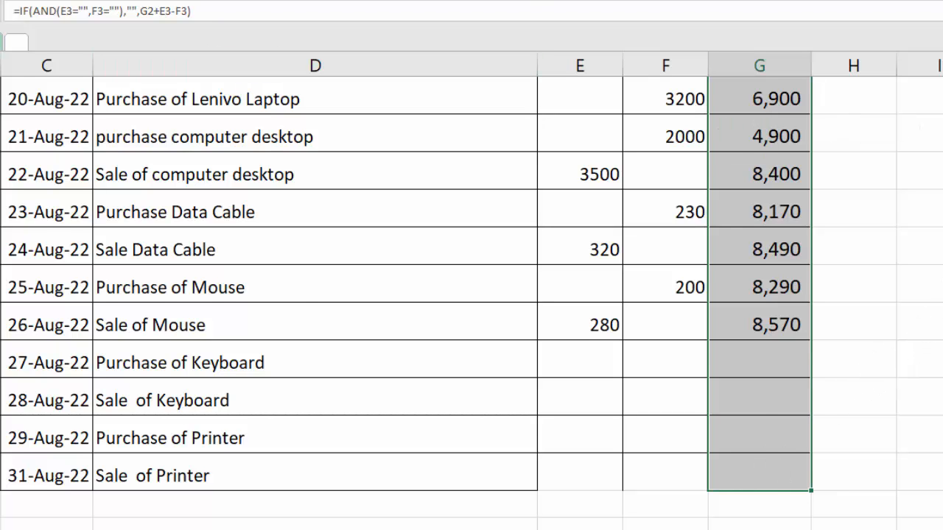
Examine the G3 balance formula and check the balance cells of the Purchase of Keyboard and Sale of Keyboard rows.
{"action": "scroll", "coordinate": [472, 295], "scroll_direction": "up", "scroll_amount": 4}
{"action": "double_click", "coordinate": [739, 168]}
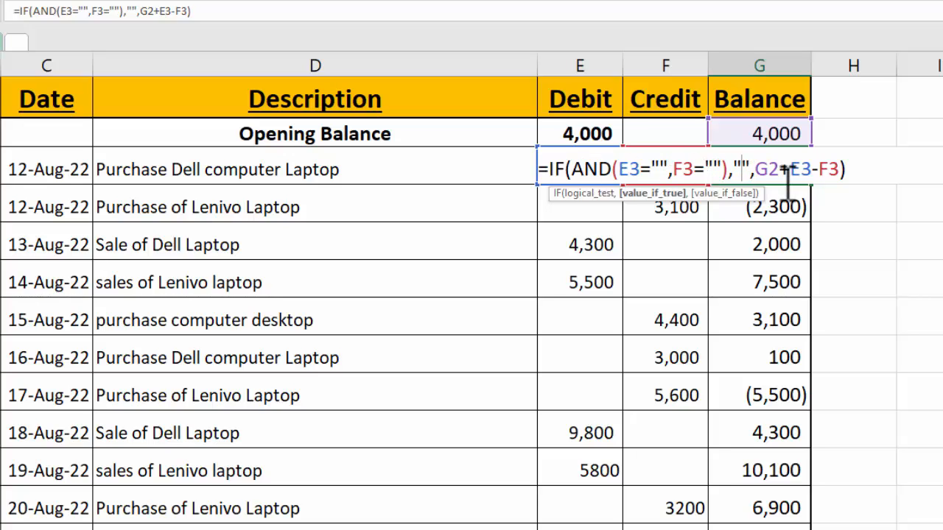
{"action": "left_click", "coordinate": [860, 174]}
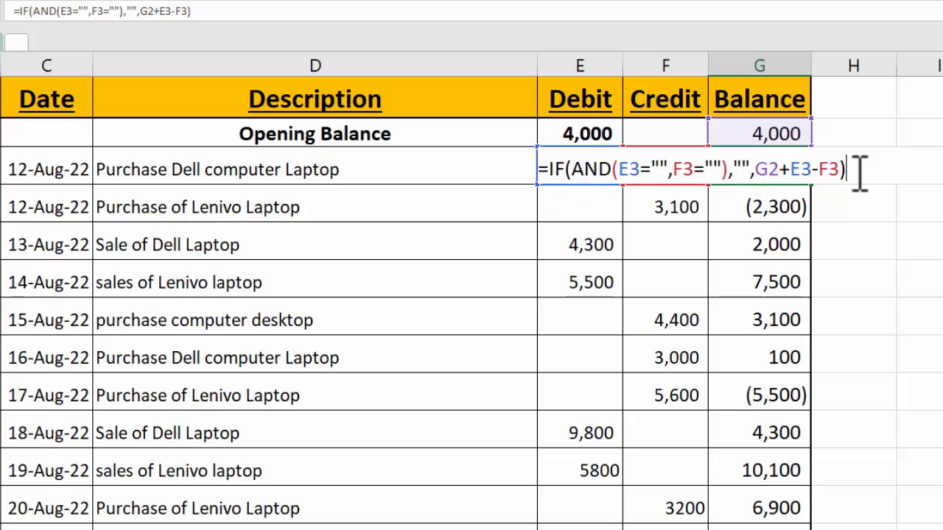
{"action": "key", "text": "Return"}
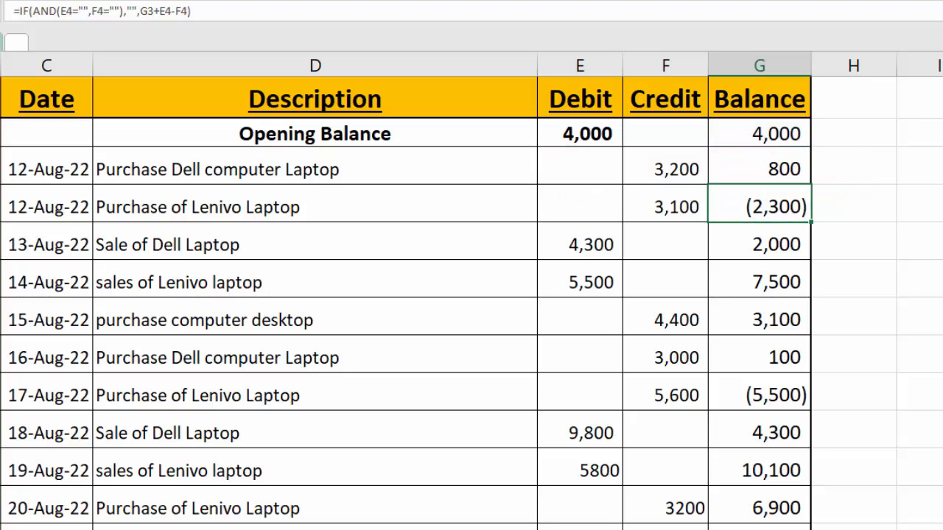
{"action": "scroll", "coordinate": [471, 302], "scroll_direction": "down", "scroll_amount": 4}
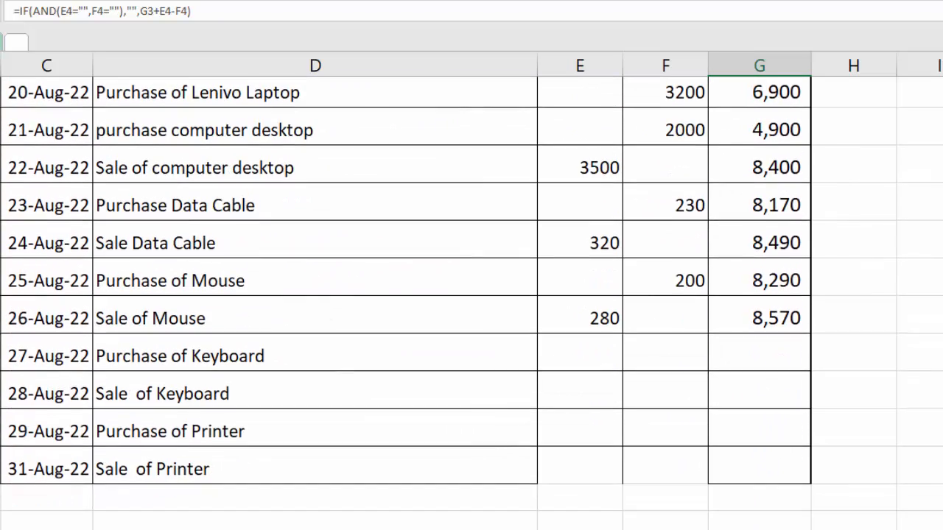
{"action": "left_click", "coordinate": [762, 324]}
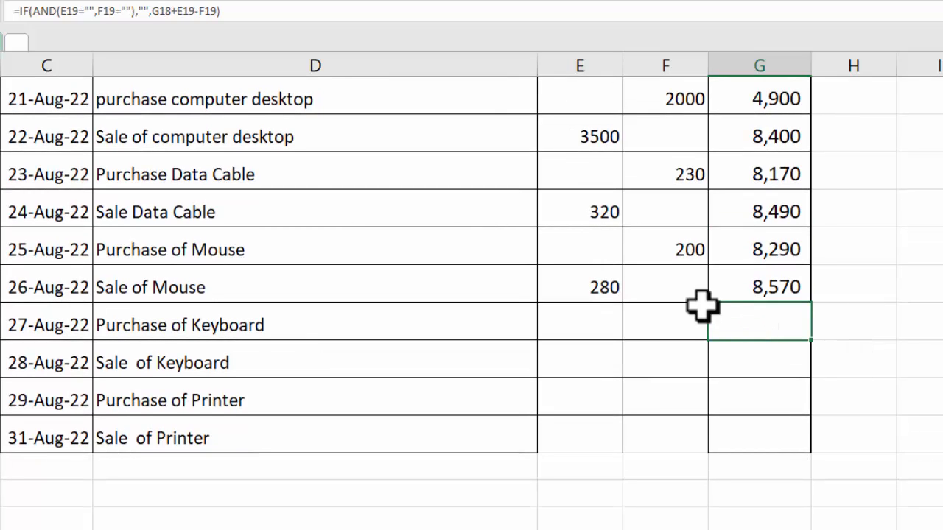
{"action": "left_click", "coordinate": [739, 358]}
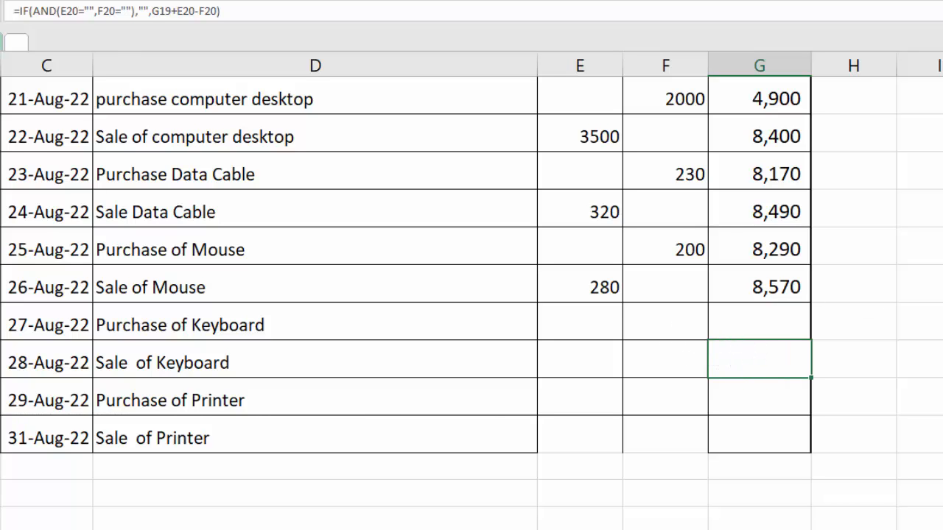
Copy the IF and AND blank-cell test in the G3 formula and delete it, leaving =G2+E3-F3.
{"action": "scroll", "coordinate": [472, 302], "scroll_direction": "up", "scroll_amount": 4}
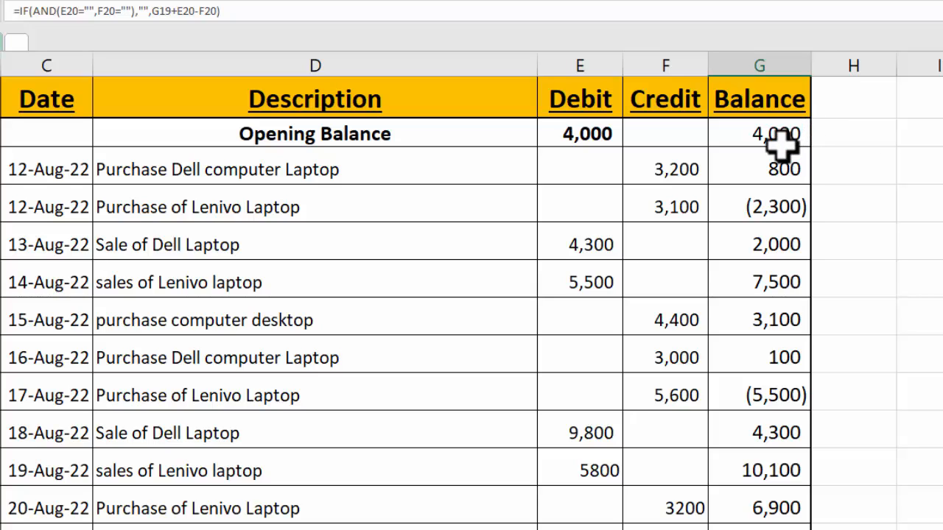
{"action": "double_click", "coordinate": [779, 169]}
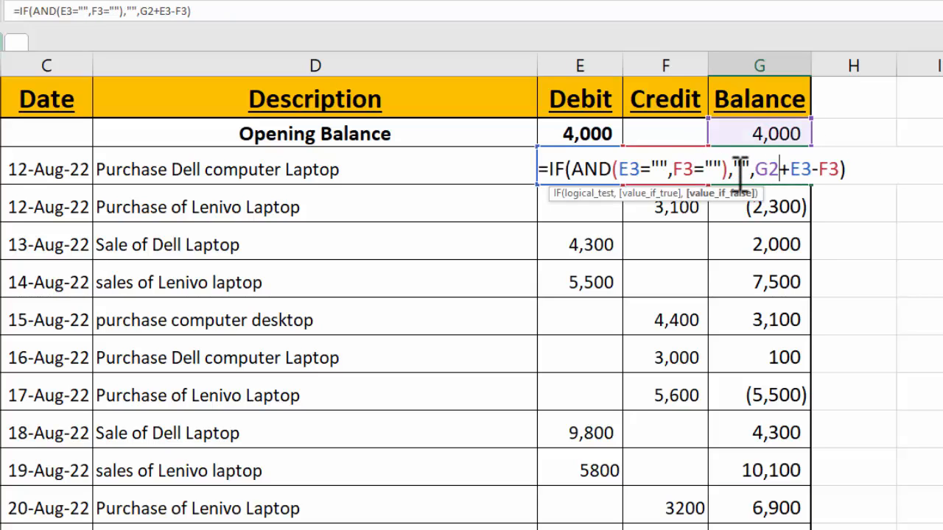
{"action": "left_click_drag", "start_coordinate": [755, 168], "coordinate": [551, 163]}
{"action": "key", "text": "ctrl+c"}
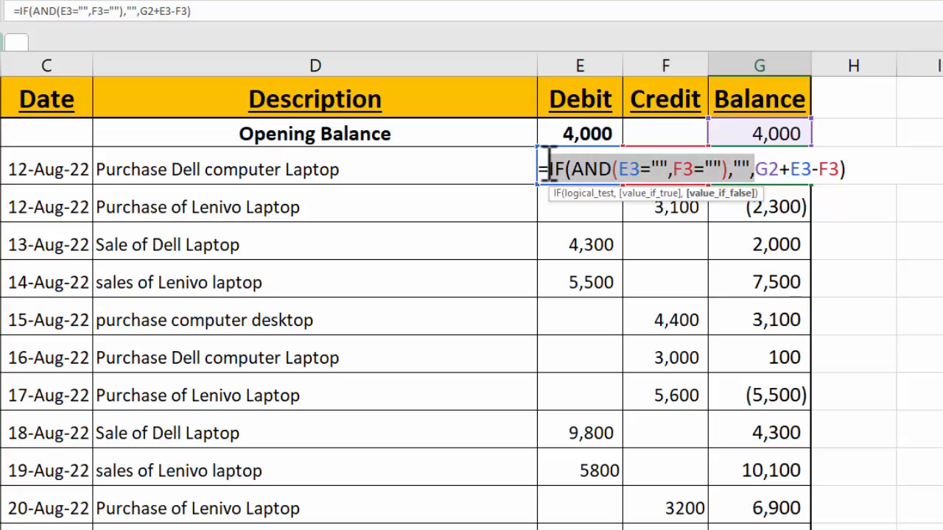
{"action": "key", "text": "Delete"}
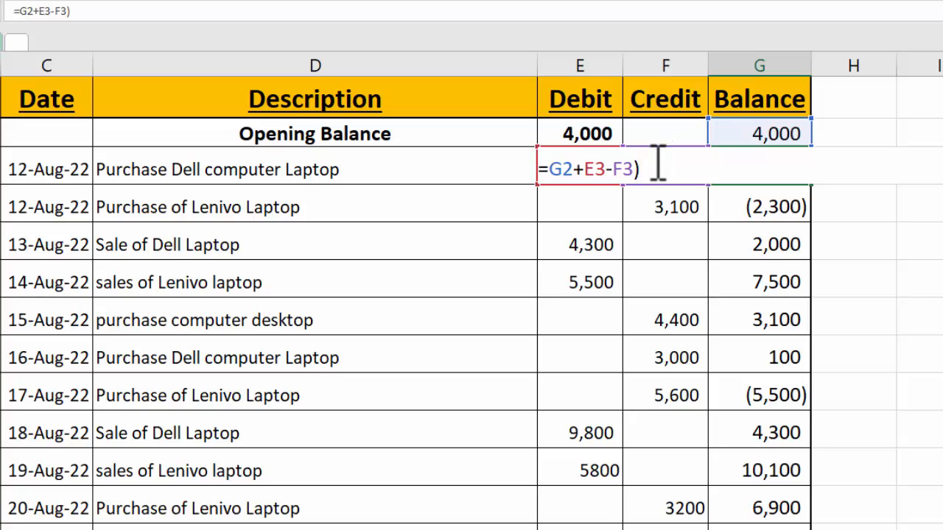
{"action": "key", "text": "Return"}
Copy the shortened balance formula from G3 down the whole Balance column.
{"action": "left_click", "coordinate": [789, 172]}
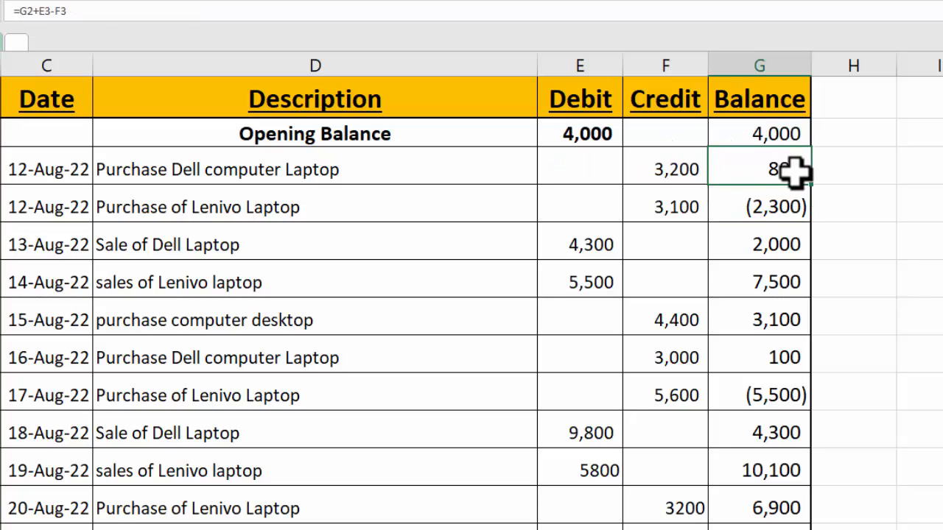
{"action": "double_click", "coordinate": [812, 185]}
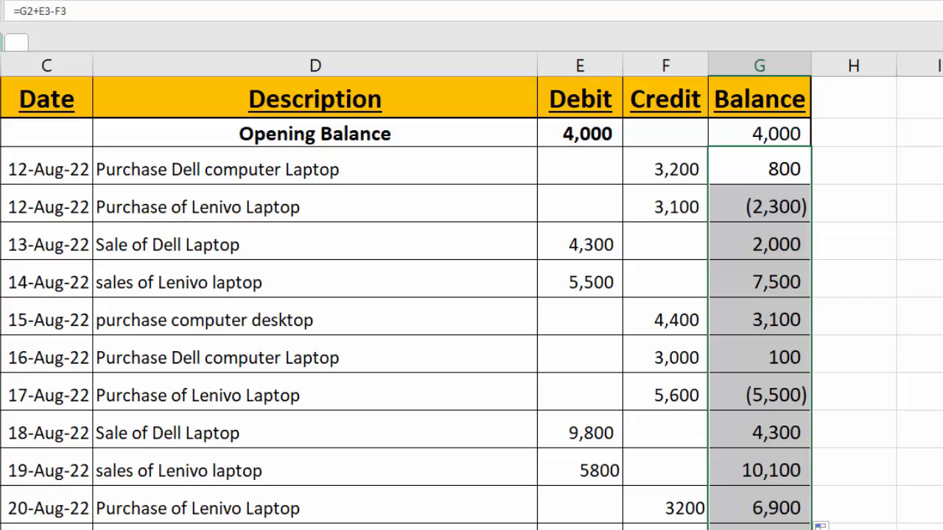
{"action": "scroll", "coordinate": [814, 187], "scroll_direction": "down", "scroll_amount": 7}
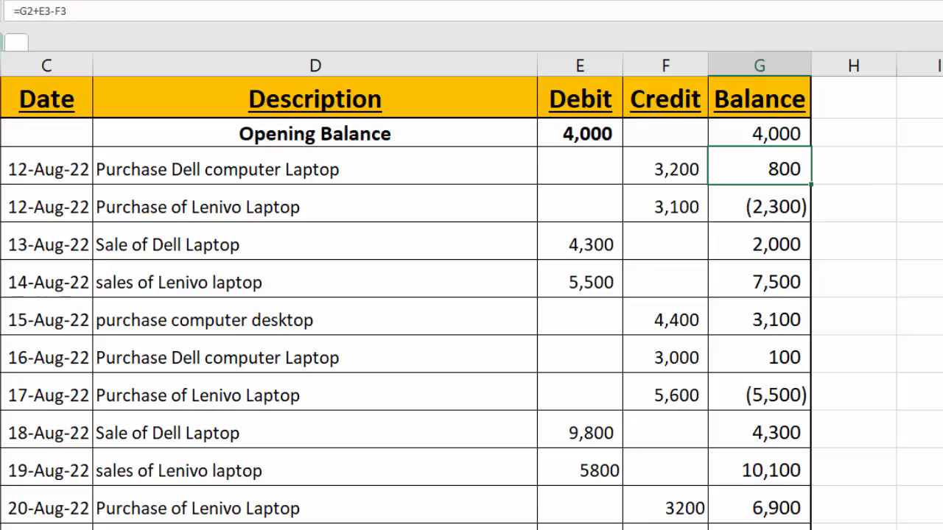
Paste the copied blank-cell test back into G3 to make =IF(AND(E3="",F3=""),"",G2+E3-F3), accepting the closing parenthesis correction.
{"action": "double_click", "coordinate": [749, 168]}
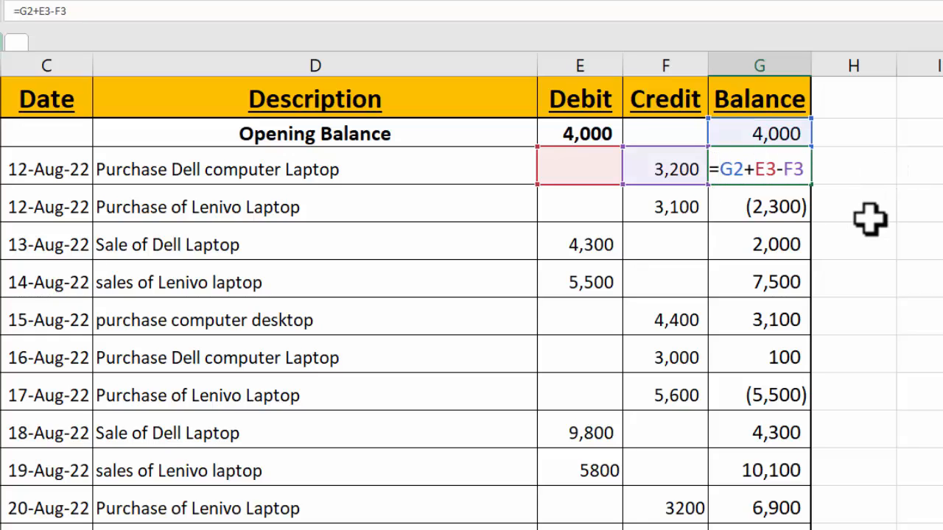
{"action": "key", "text": "ctrl+v"}
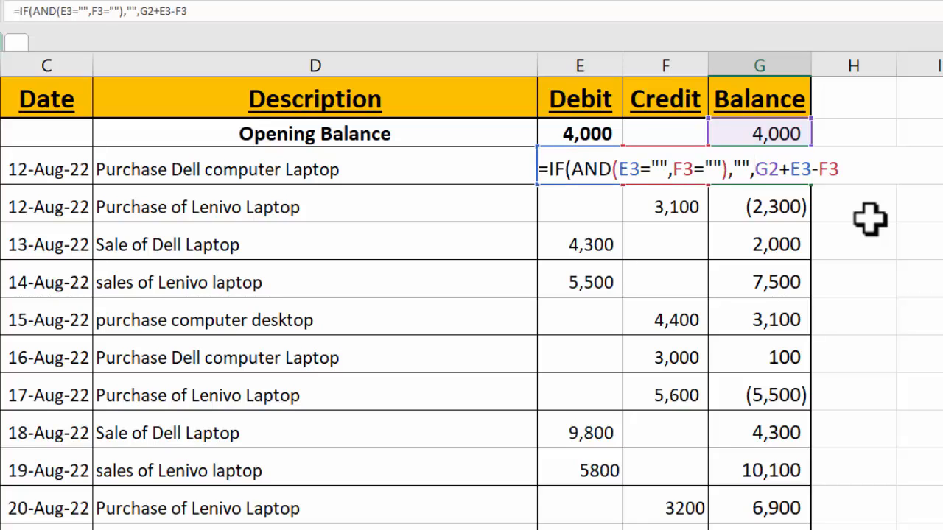
{"action": "left_click", "coordinate": [849, 167]}
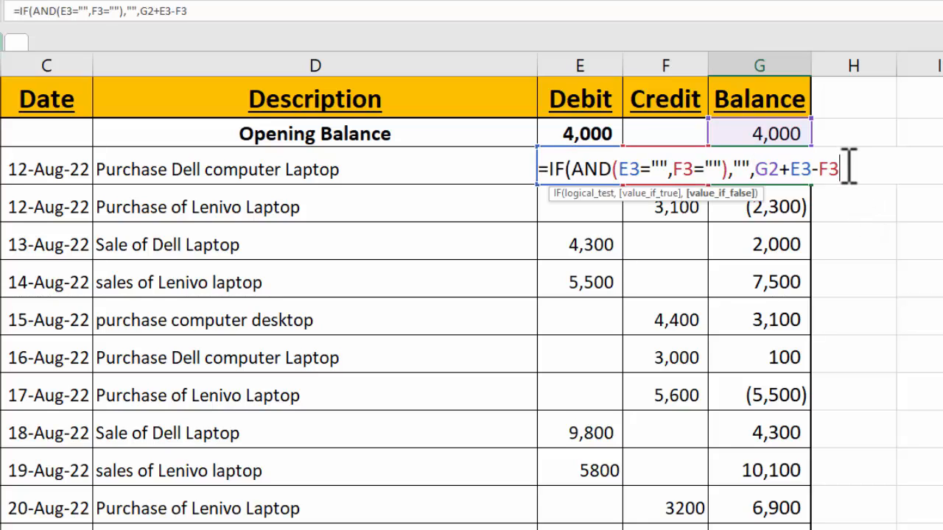
{"action": "key", "text": "Return"}
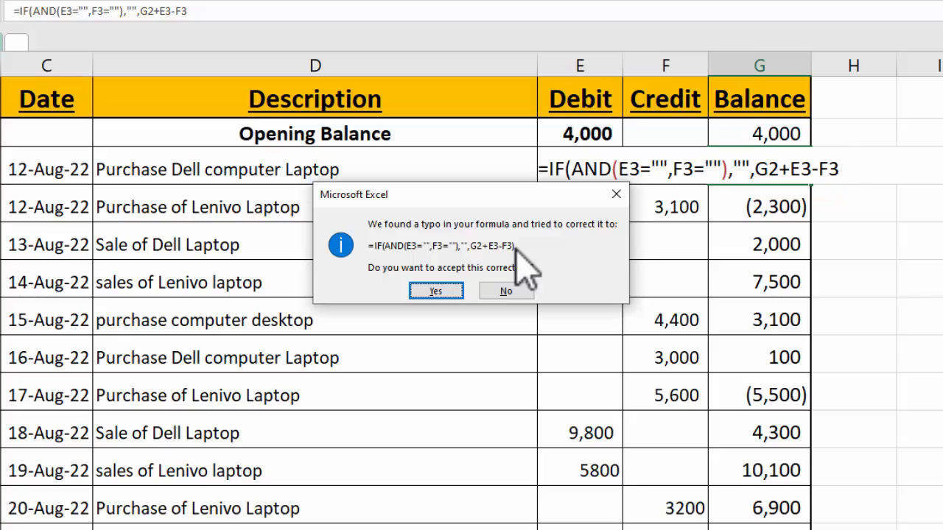
{"action": "left_click", "coordinate": [436, 291]}
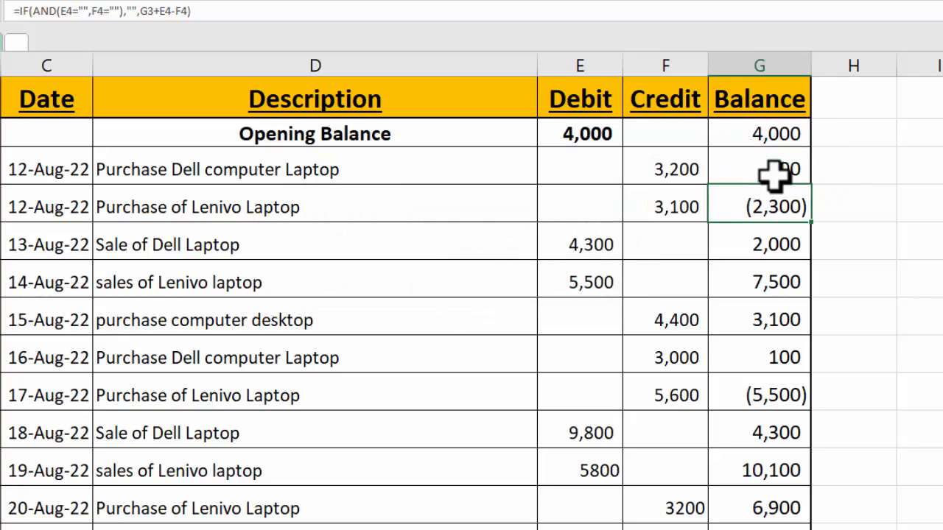
Fill the restored IF balance formula from G3 down column G to the last Sale of Printer row.
{"action": "left_click", "coordinate": [783, 173]}
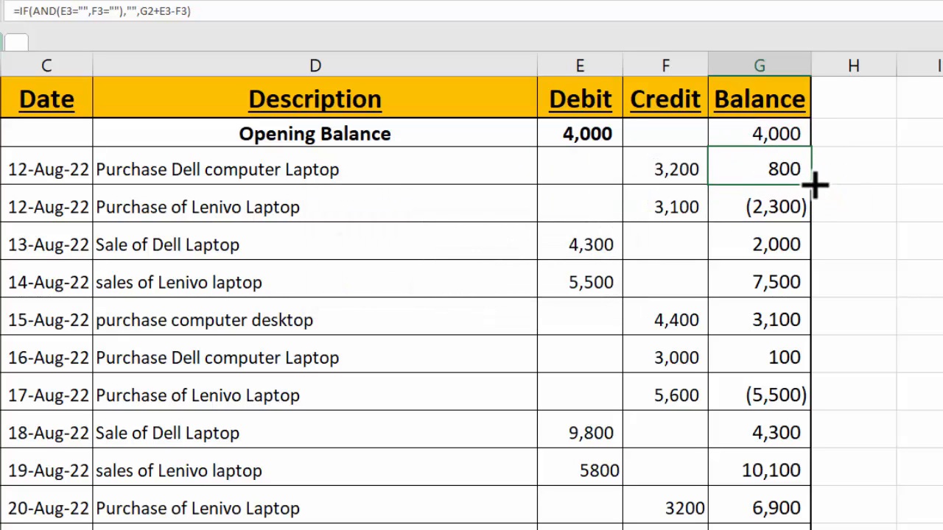
{"action": "double_click", "coordinate": [813, 185]}
{"action": "scroll", "coordinate": [471, 302], "scroll_direction": "down", "scroll_amount": 4}
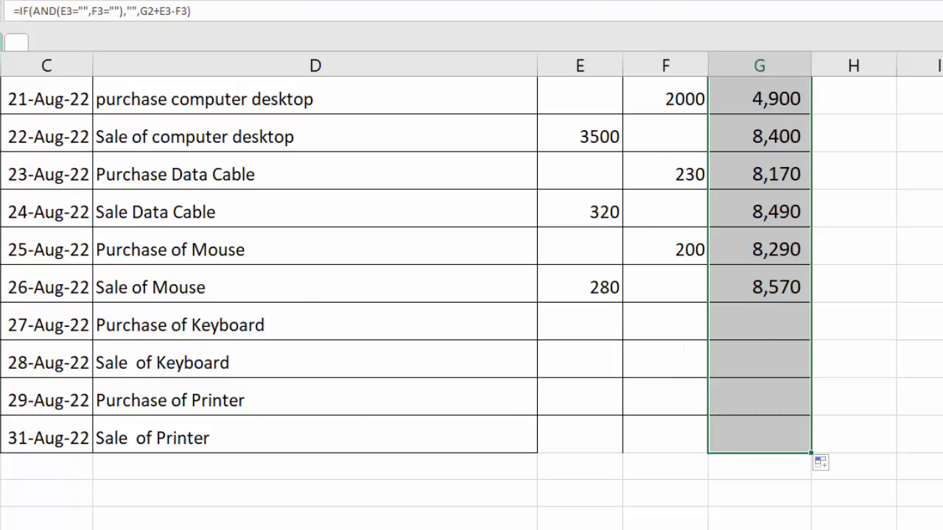
{"action": "scroll", "coordinate": [471, 302], "scroll_direction": "up", "scroll_amount": 4}
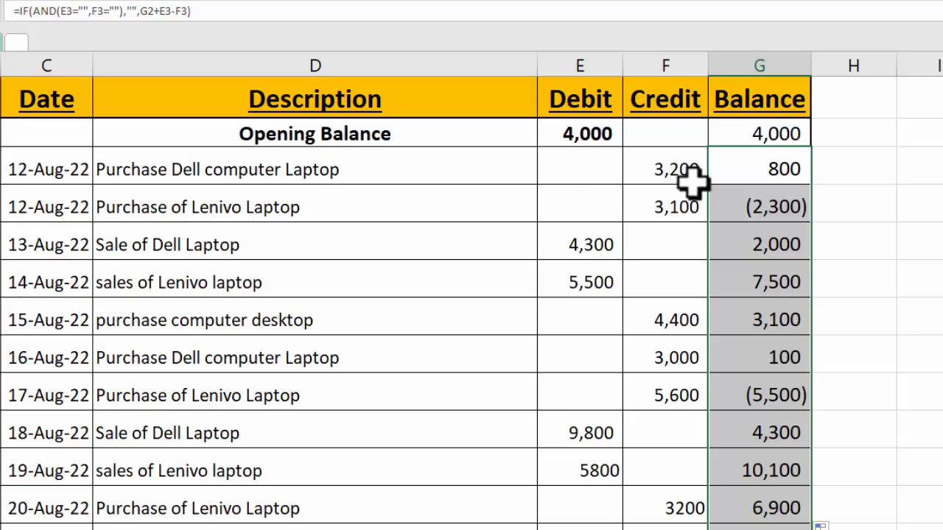
Insert three blank rows above the table's header row.
{"action": "left_click", "coordinate": [772, 167]}
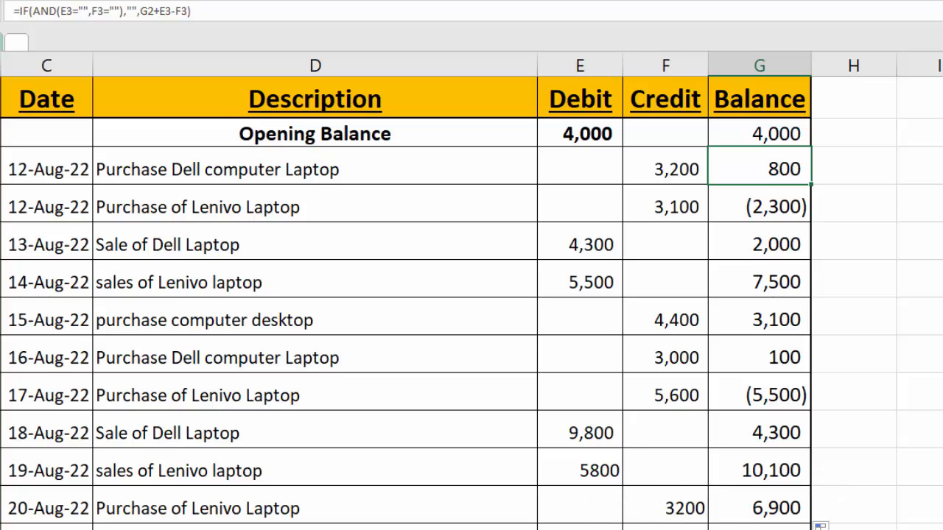
{"action": "scroll", "coordinate": [471, 302], "scroll_direction": "down", "scroll_amount": 2}
{"action": "scroll", "coordinate": [472, 302], "scroll_direction": "up", "scroll_amount": 2}
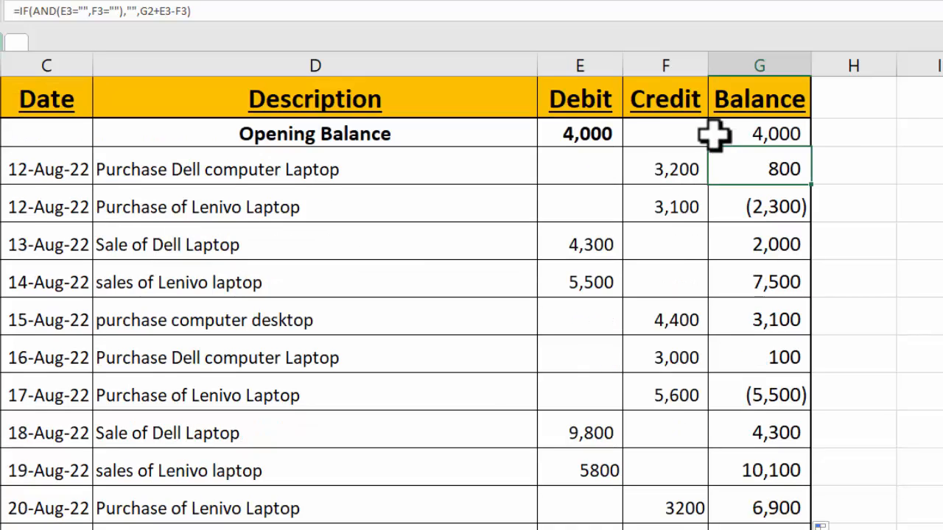
{"action": "right_click", "coordinate": [2, 98]}
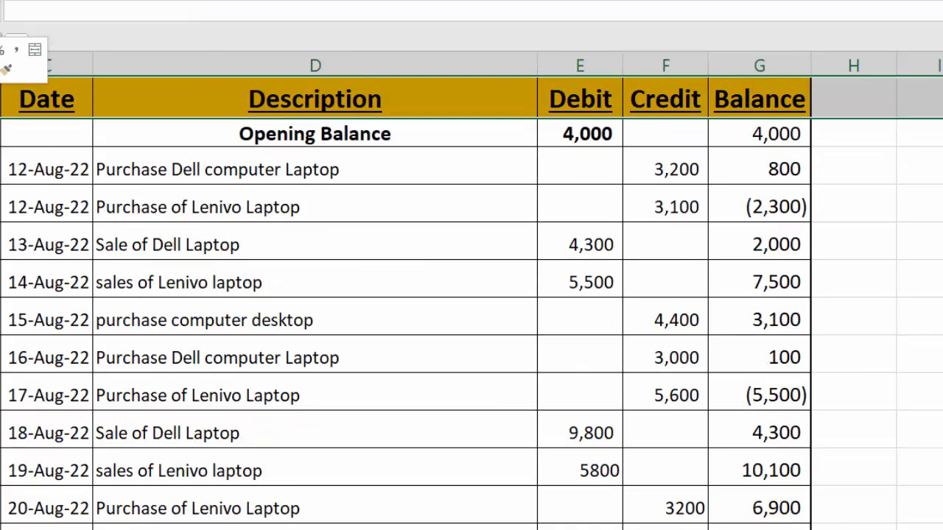
{"action": "left_click", "coordinate": [59, 258]}
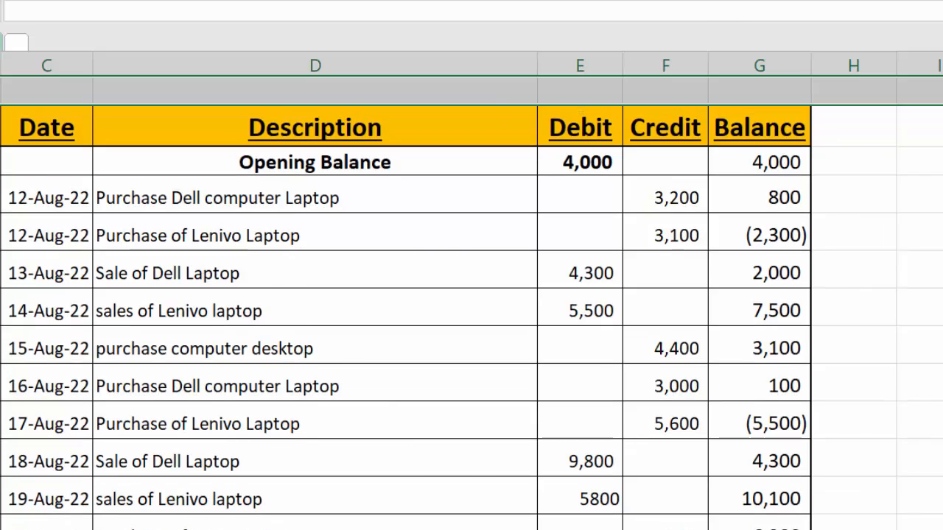
{"action": "right_click", "coordinate": [19, 144]}
{"action": "left_click", "coordinate": [57, 259]}
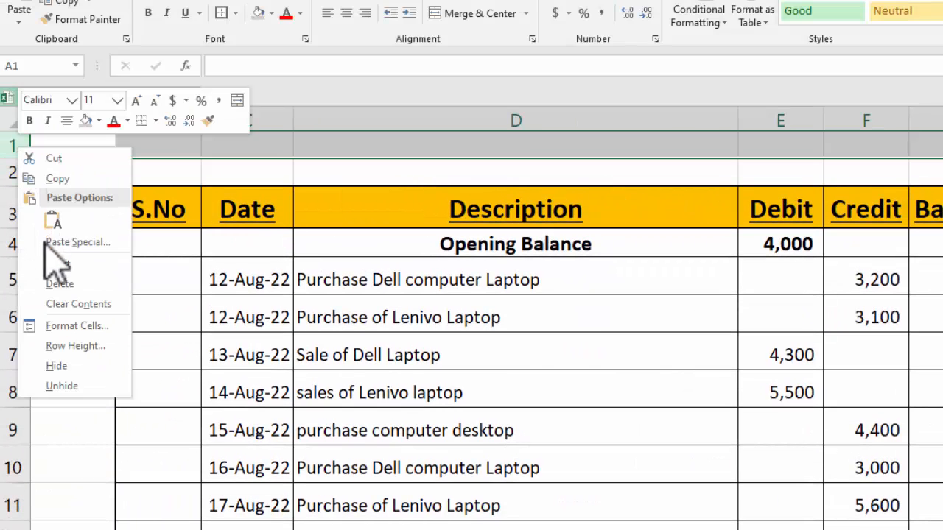
{"action": "left_click", "coordinate": [57, 263]}
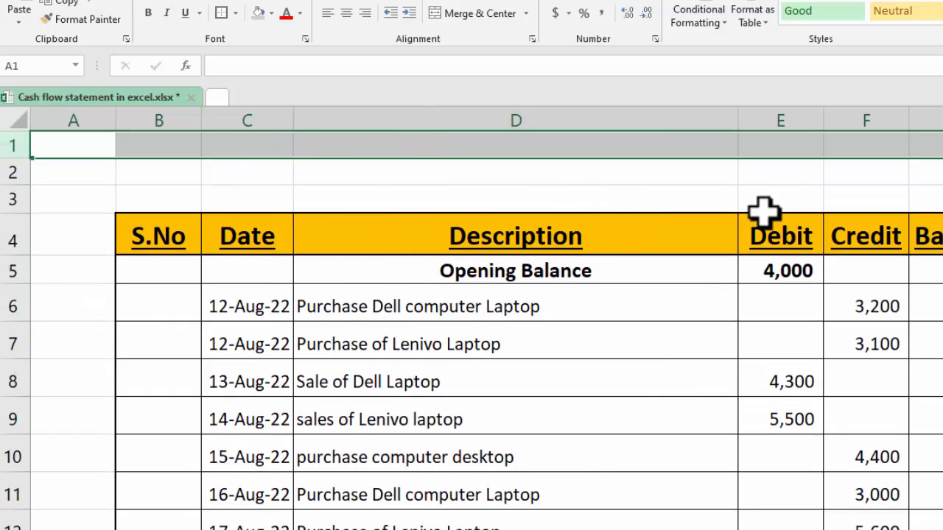
Enter the headings RECEIPT in E2, PAYMENTS in F2 and CASH BALANCE in G2.
{"action": "left_click", "coordinate": [759, 177]}
{"action": "type", "text": "RECEIPT"}
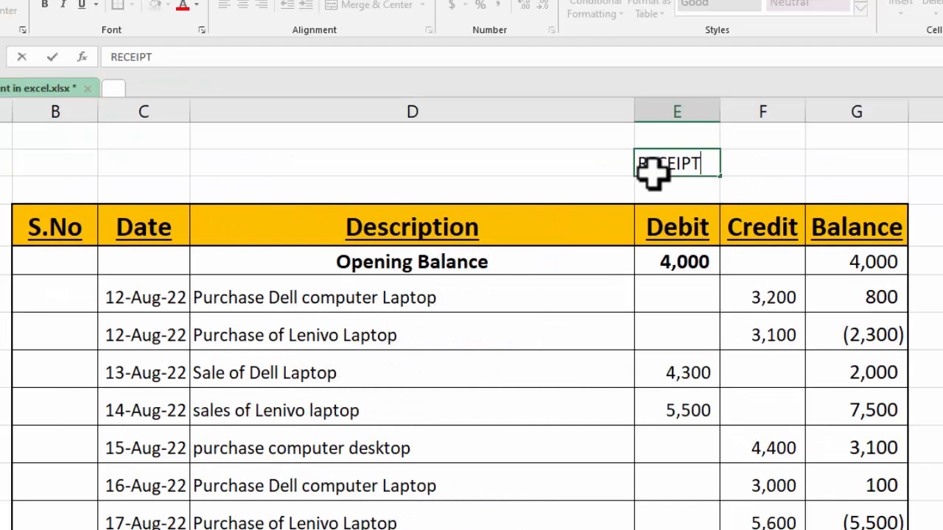
{"action": "key", "text": "Tab"}
{"action": "type", "text": "PA"}
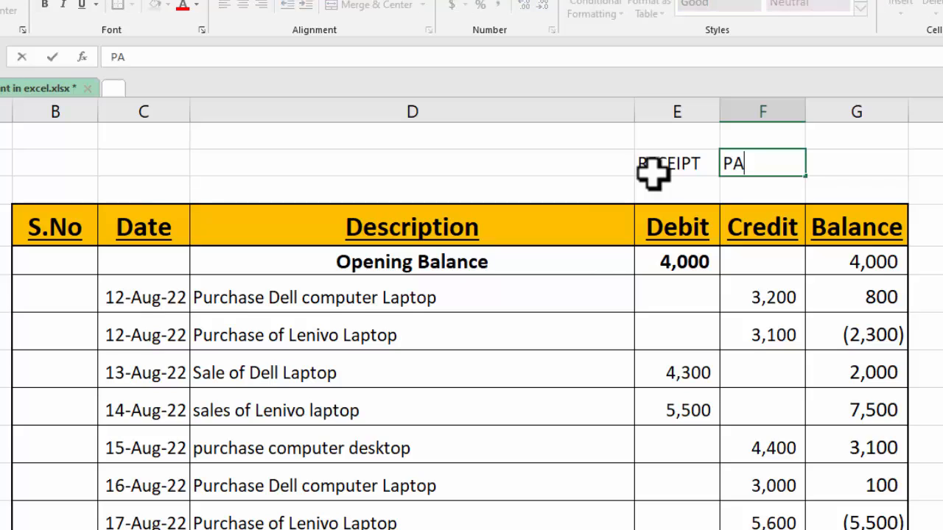
{"action": "type", "text": "YMENTS"}
{"action": "key", "text": "Tab"}
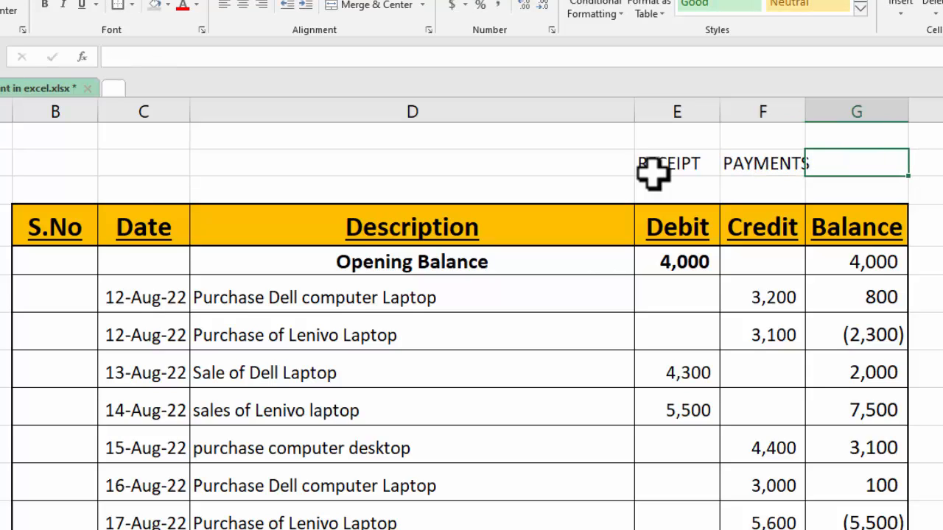
{"action": "type", "text": "CASH B"}
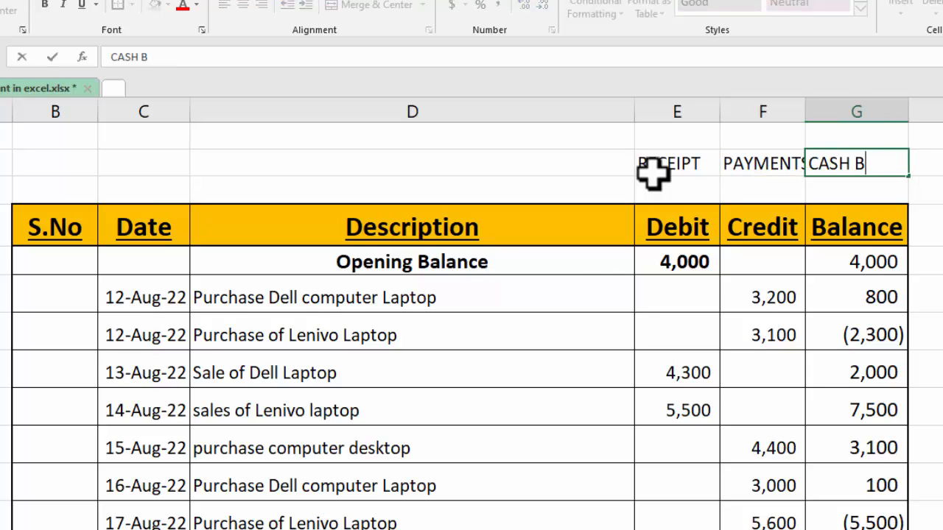
{"action": "type", "text": "ALAN"}
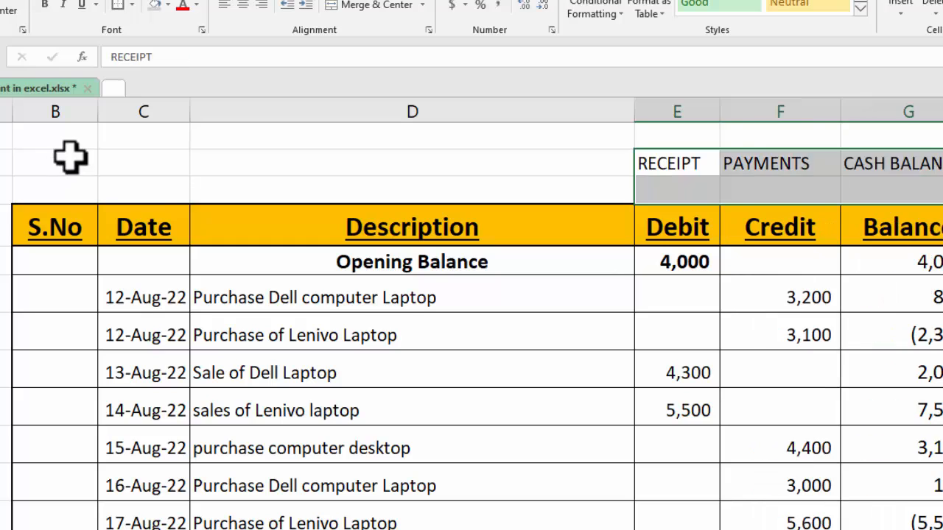
Apply all borders to the range B2:G3 above the table header.
{"action": "left_click_drag", "start_coordinate": [69, 160], "coordinate": [853, 183]}
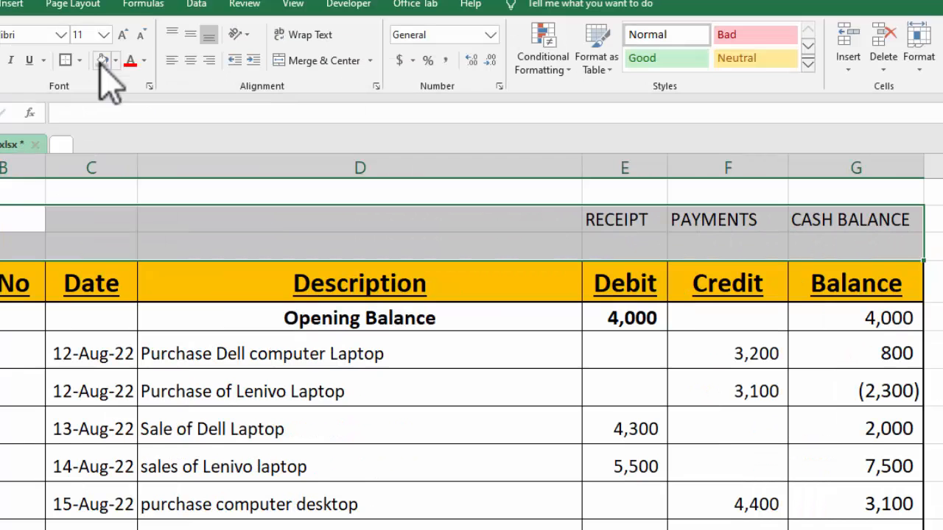
{"action": "left_click", "coordinate": [79, 60]}
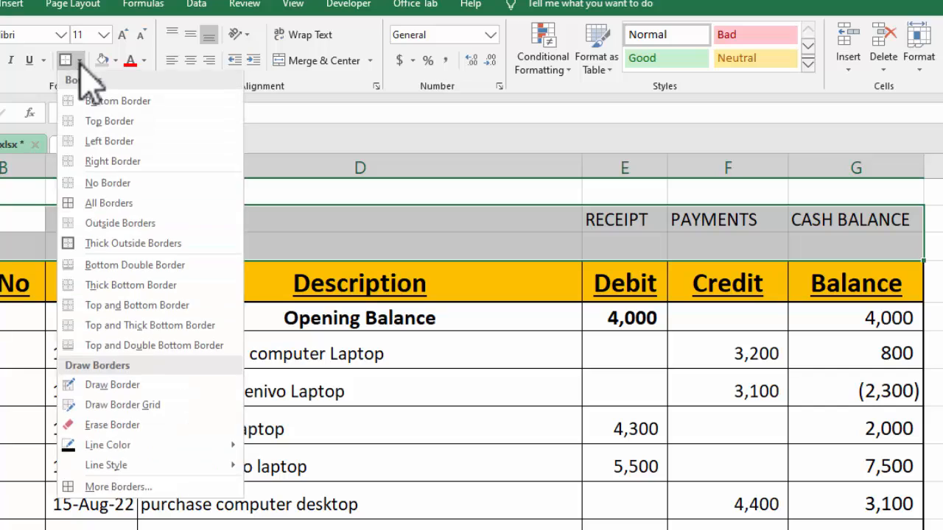
{"action": "left_click", "coordinate": [79, 206]}
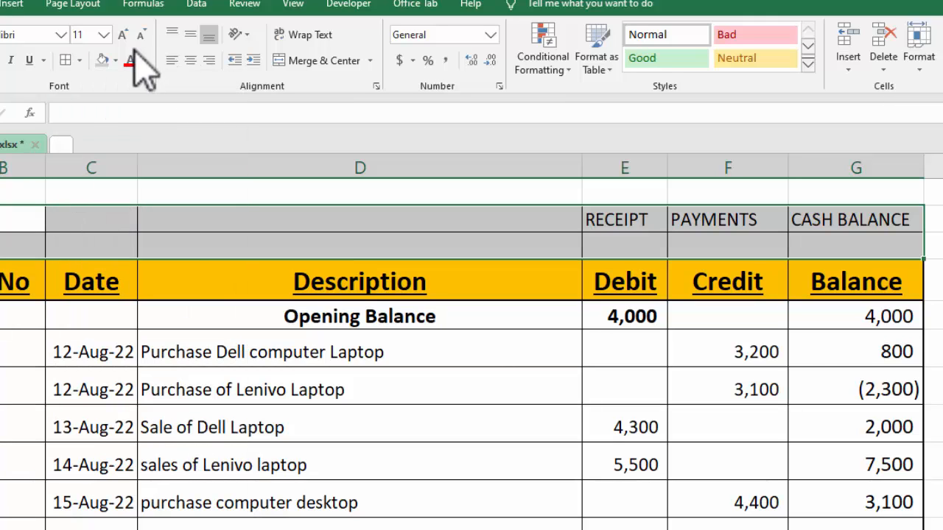
Add a thick outside border around B2:G3 and make the RECEIPT, PAYMENTS and CASH BALANCE headings bold.
{"action": "left_click", "coordinate": [78, 61]}
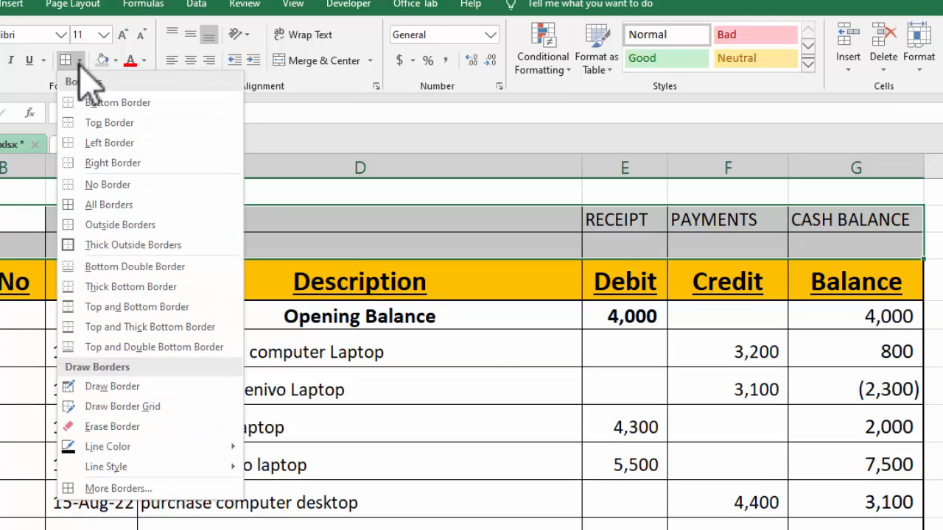
{"action": "left_click", "coordinate": [73, 242]}
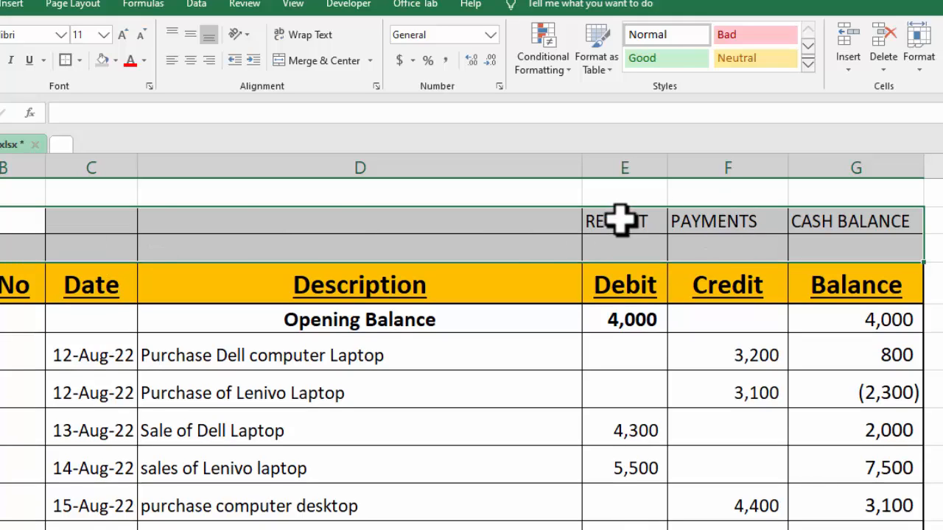
{"action": "left_click_drag", "start_coordinate": [625, 219], "coordinate": [840, 208]}
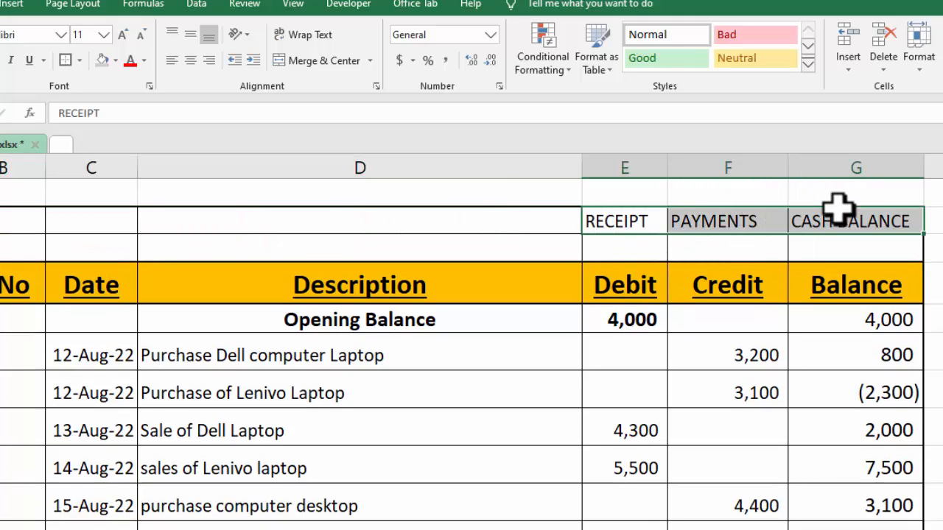
{"action": "left_click", "coordinate": [3, 62]}
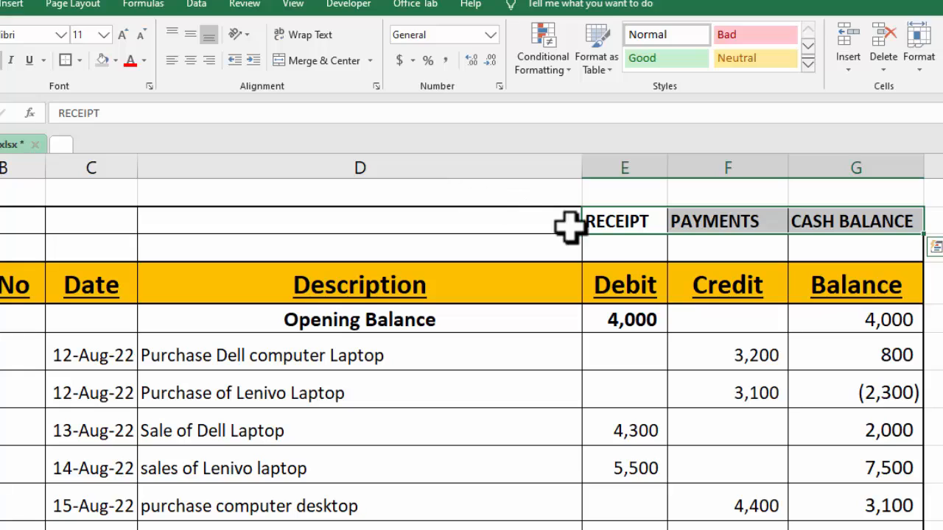
Total the Debit column under RECEIPT by entering =SUM(E5:E25) in E3.
{"action": "left_click", "coordinate": [634, 239]}
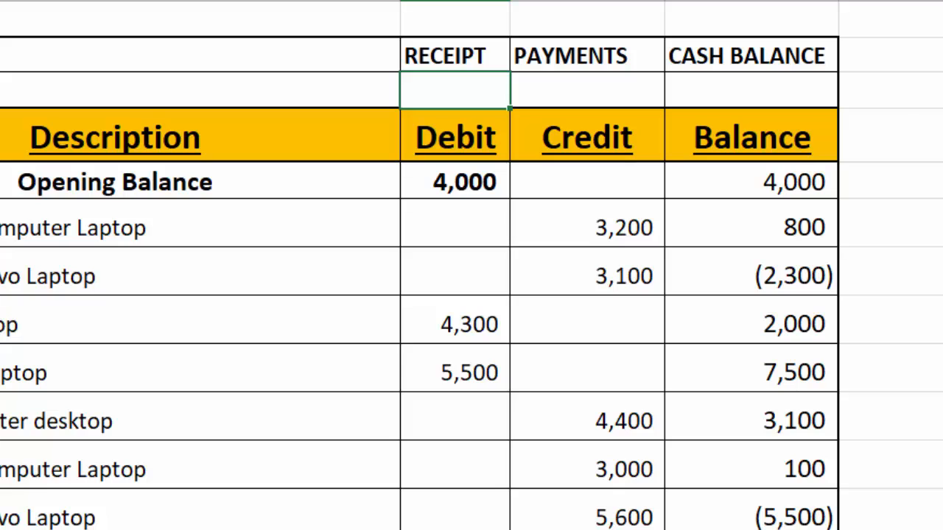
{"action": "type", "text": "="}
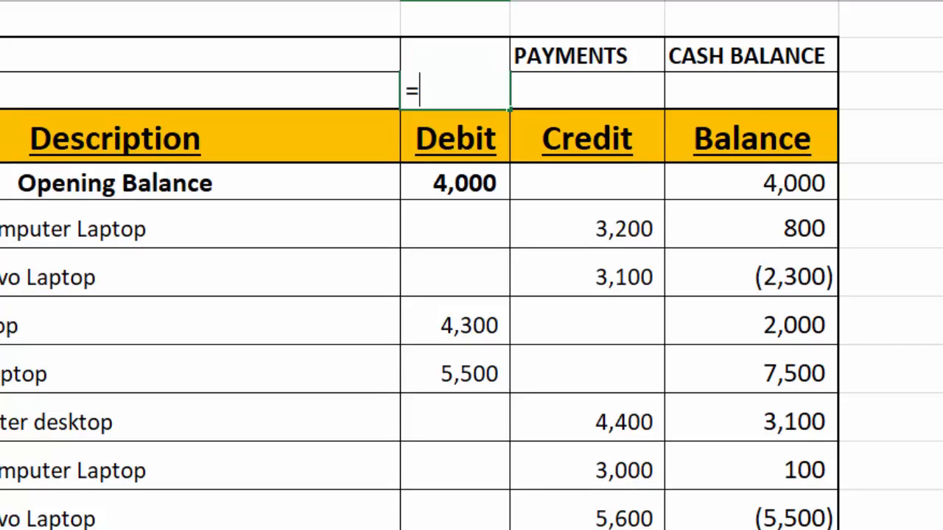
{"action": "type", "text": "SUM"}
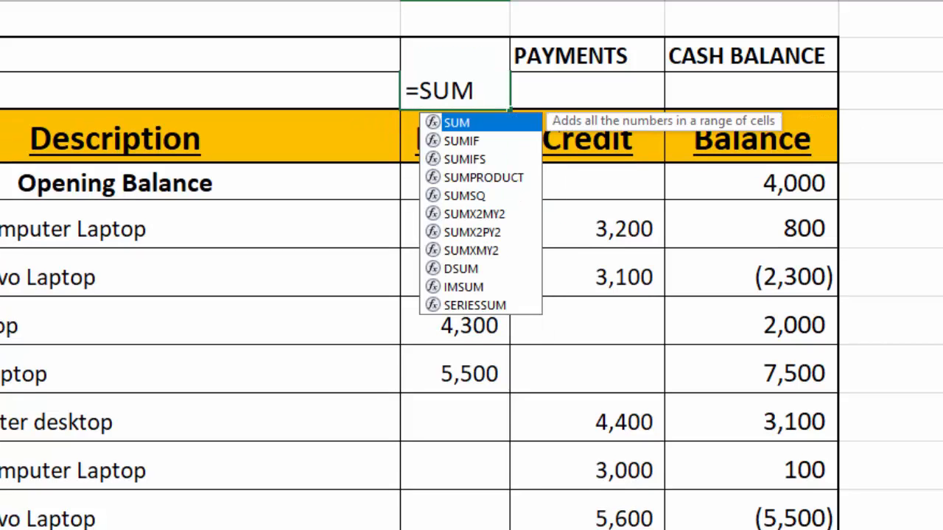
{"action": "type", "text": "("}
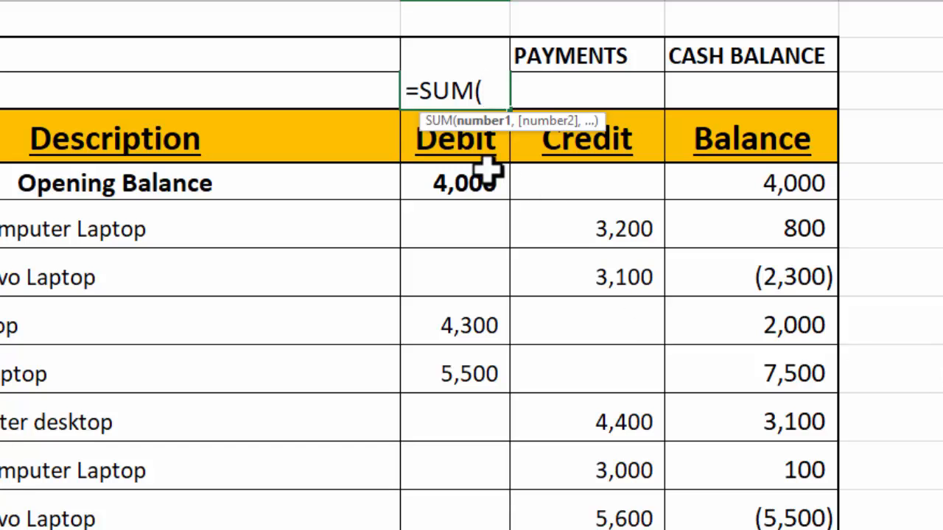
{"action": "left_click_drag", "start_coordinate": [498, 177], "coordinate": [440, 488]}
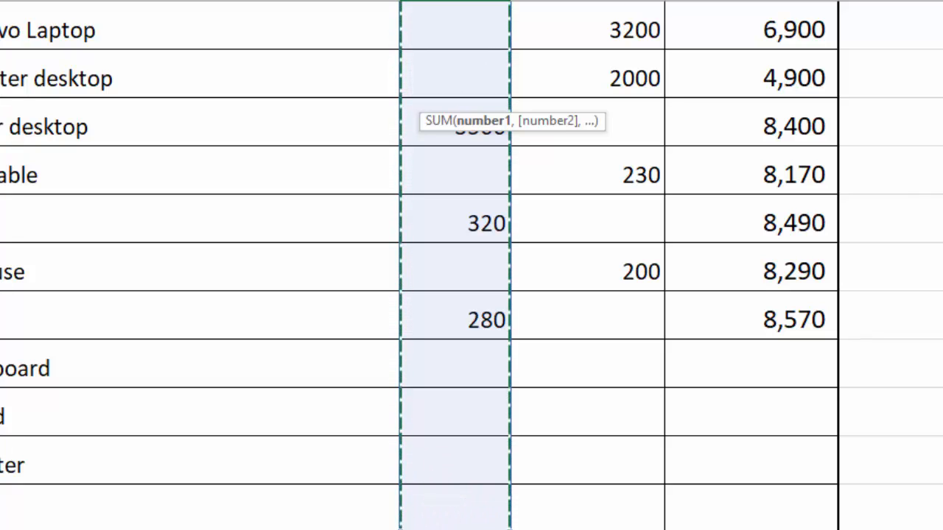
{"action": "scroll", "coordinate": [471, 265], "scroll_direction": "up", "scroll_amount": 5}
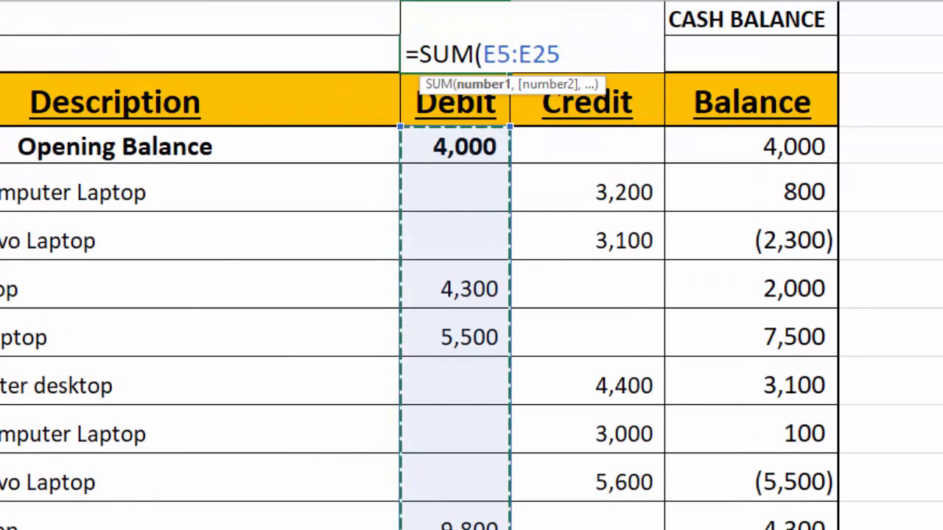
{"action": "type", "text": ")"}
{"action": "key", "text": "Return"}
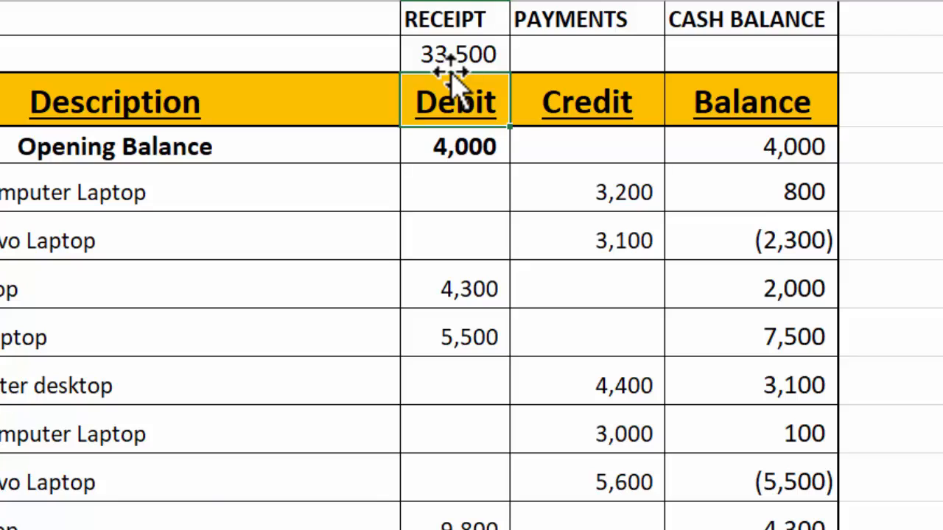
Total the Credit column under PAYMENTS by entering =SUM(F5:F25) in F3.
{"action": "left_click", "coordinate": [595, 56]}
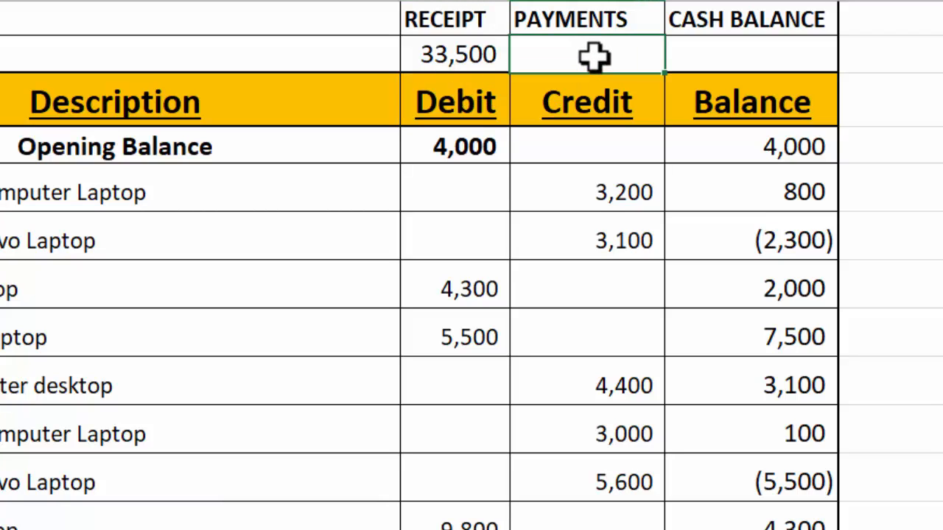
{"action": "type", "text": "=SUM("}
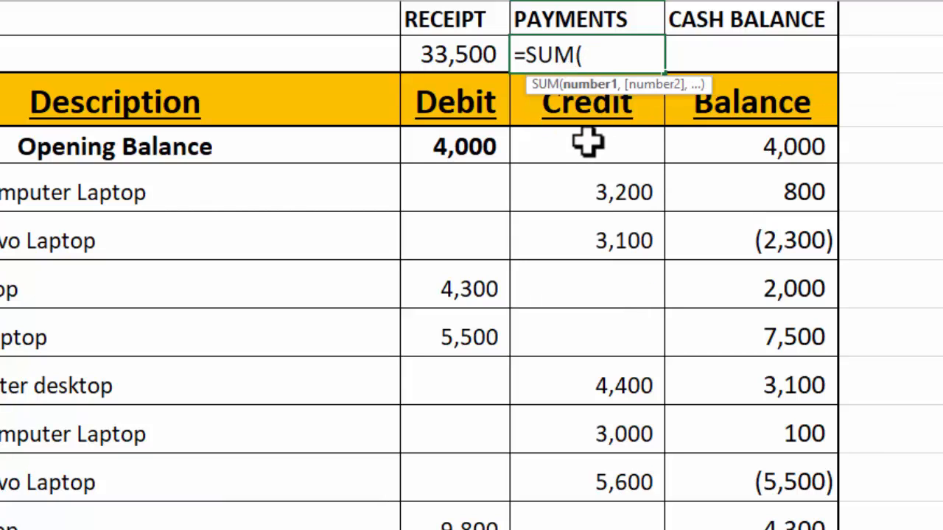
{"action": "left_click_drag", "start_coordinate": [588, 145], "coordinate": [571, 516]}
{"action": "scroll", "coordinate": [593, 492], "scroll_direction": "up", "scroll_amount": 3}
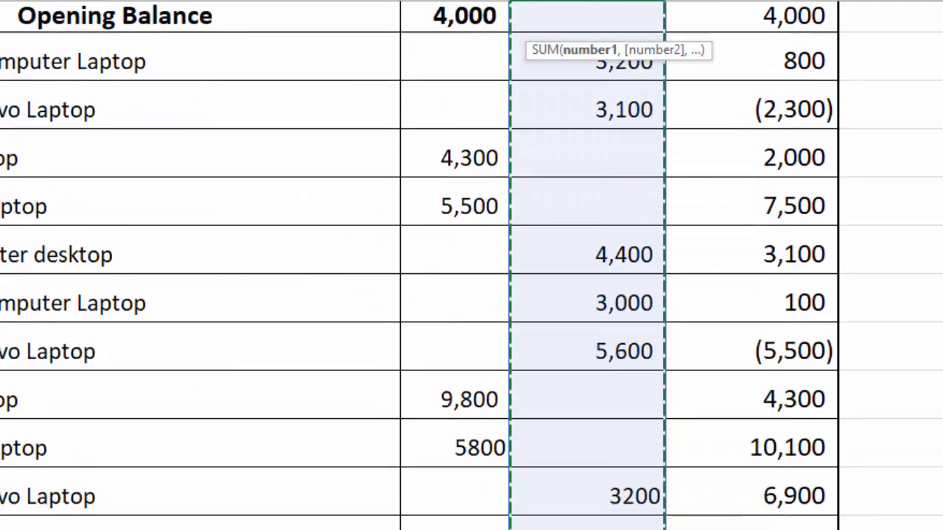
{"action": "scroll", "coordinate": [472, 266], "scroll_direction": "up", "scroll_amount": 1}
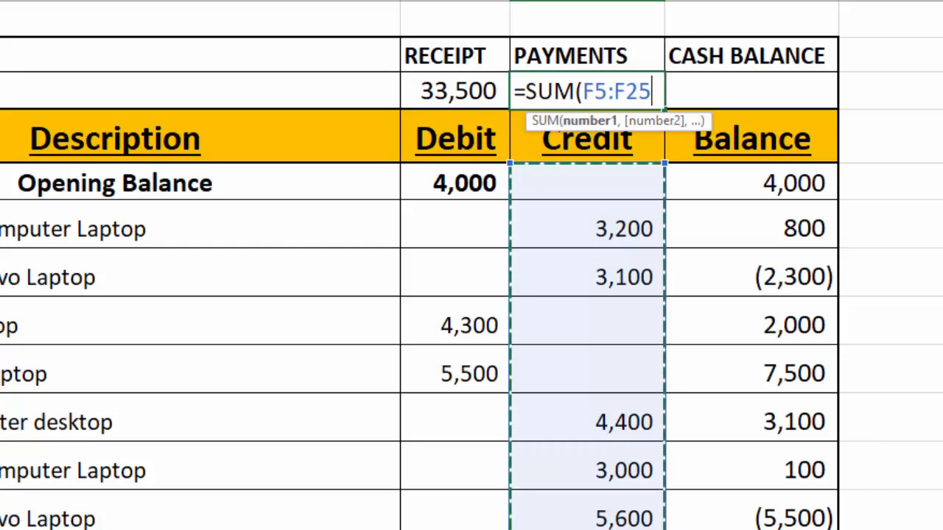
{"action": "type", "text": ")"}
{"action": "key", "text": "Return"}
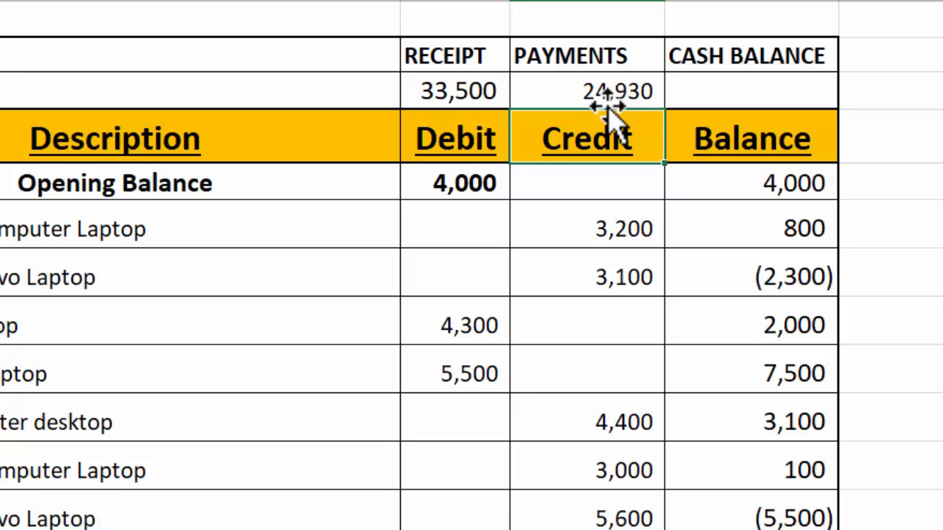
Calculate the cash balance in G3 with the formula =E3-F3.
{"action": "left_click", "coordinate": [770, 80]}
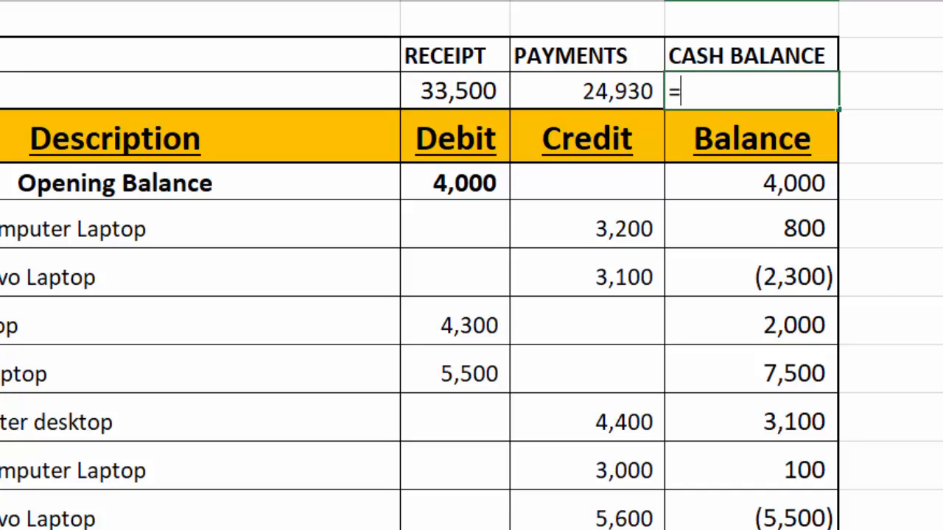
{"action": "type", "text": "="}
{"action": "left_click", "coordinate": [449, 90]}
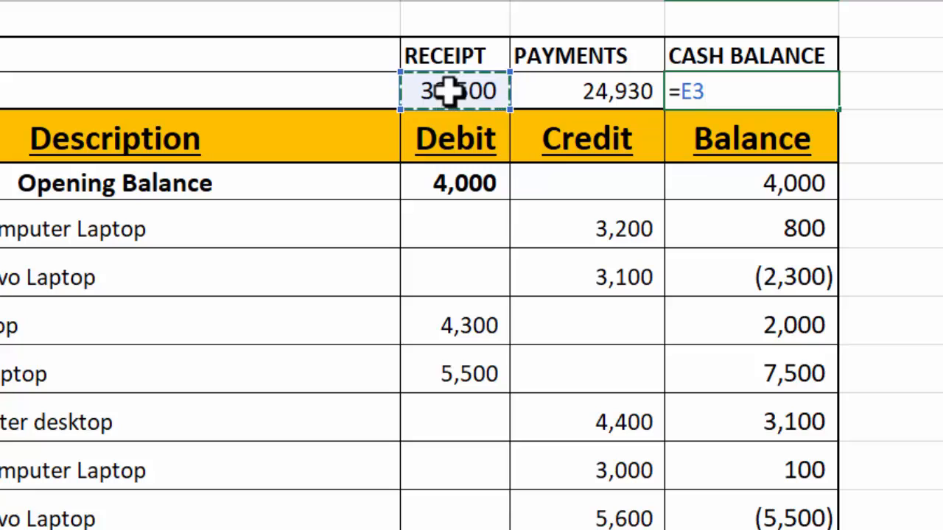
{"action": "type", "text": "-"}
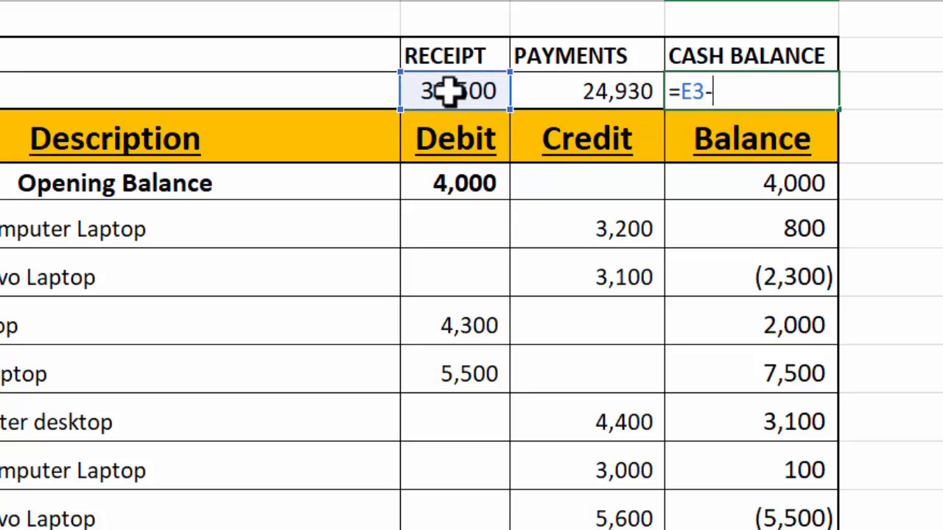
{"action": "left_click", "coordinate": [593, 91]}
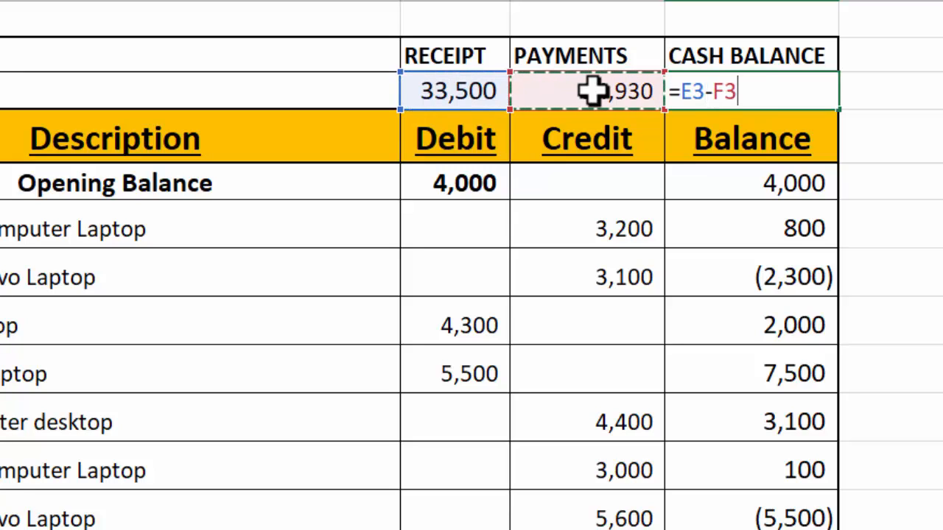
{"action": "key", "text": "Return"}
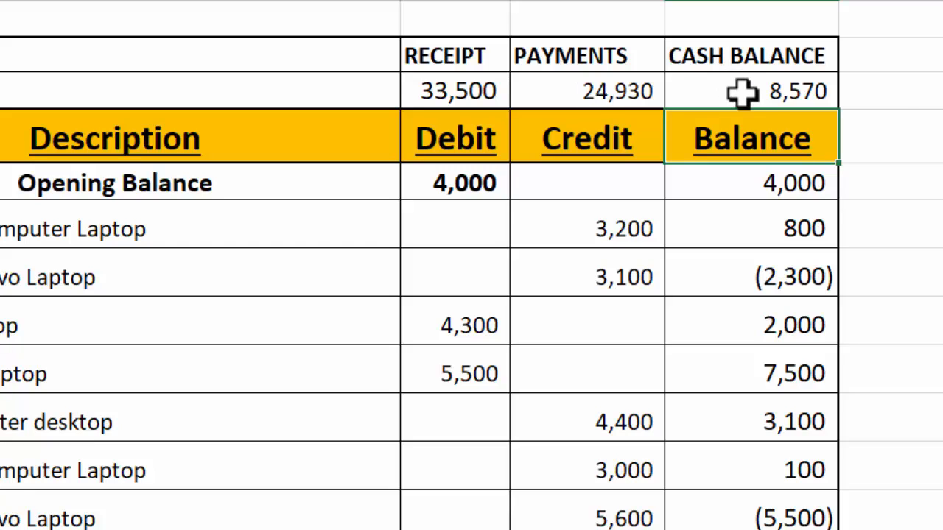
Fill the RECEIPT, PAYMENTS and CASH BALANCE heading cells E2:G2 with light grey.
{"action": "scroll", "coordinate": [471, 266], "scroll_direction": "down", "scroll_amount": 4}
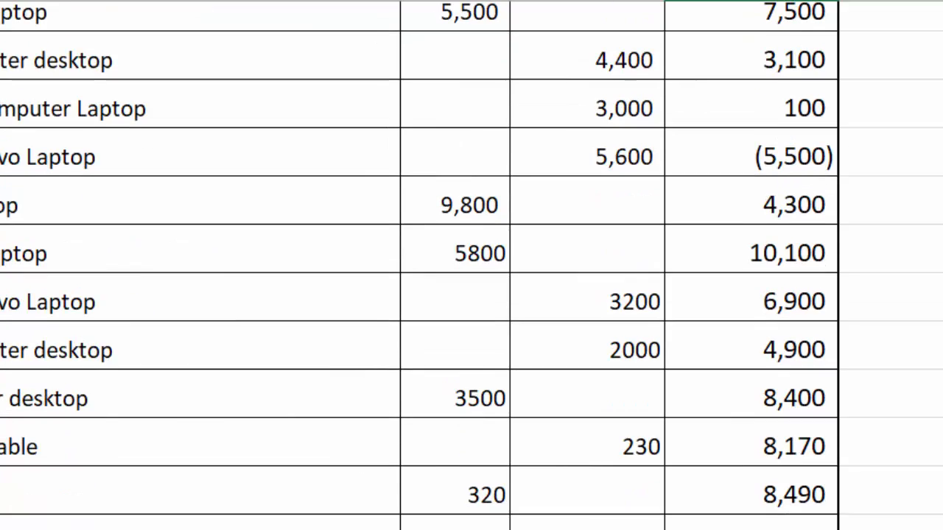
{"action": "scroll", "coordinate": [472, 265], "scroll_direction": "up", "scroll_amount": 1}
{"action": "scroll", "coordinate": [471, 265], "scroll_direction": "down", "scroll_amount": 1}
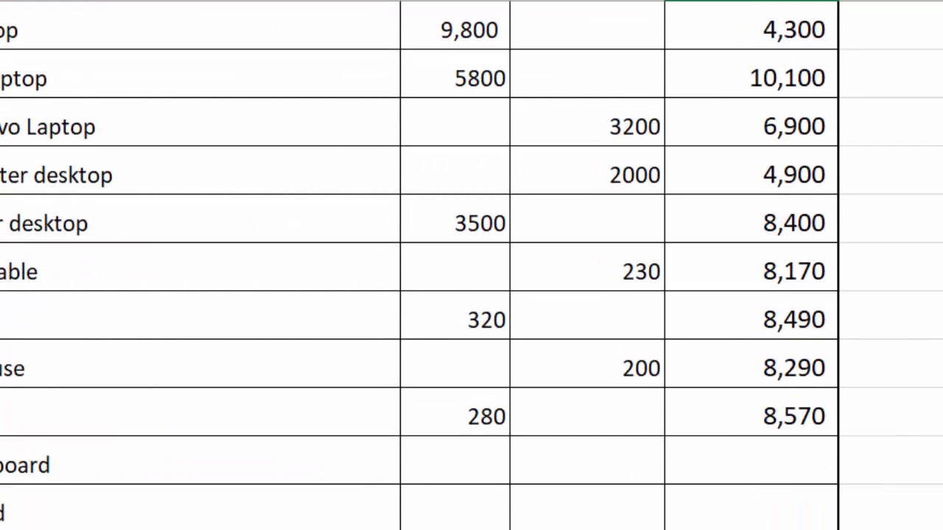
{"action": "scroll", "coordinate": [471, 265], "scroll_direction": "up", "scroll_amount": 5}
{"action": "left_click", "coordinate": [449, 57]}
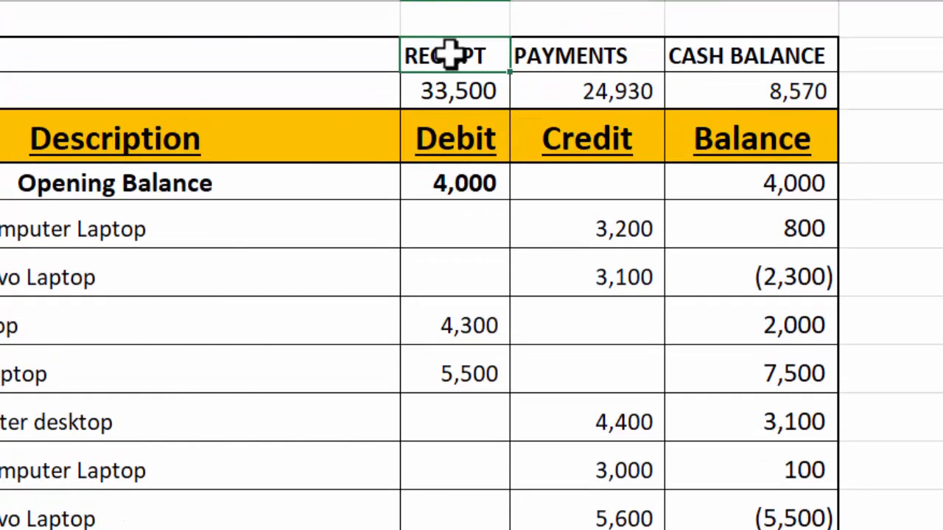
{"action": "left_click_drag", "start_coordinate": [450, 56], "coordinate": [571, 56]}
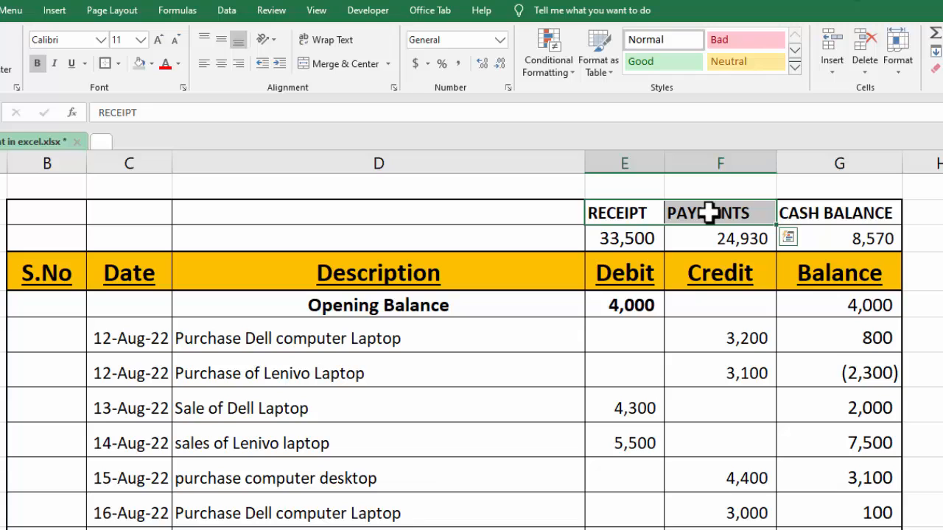
{"action": "left_click", "coordinate": [627, 213]}
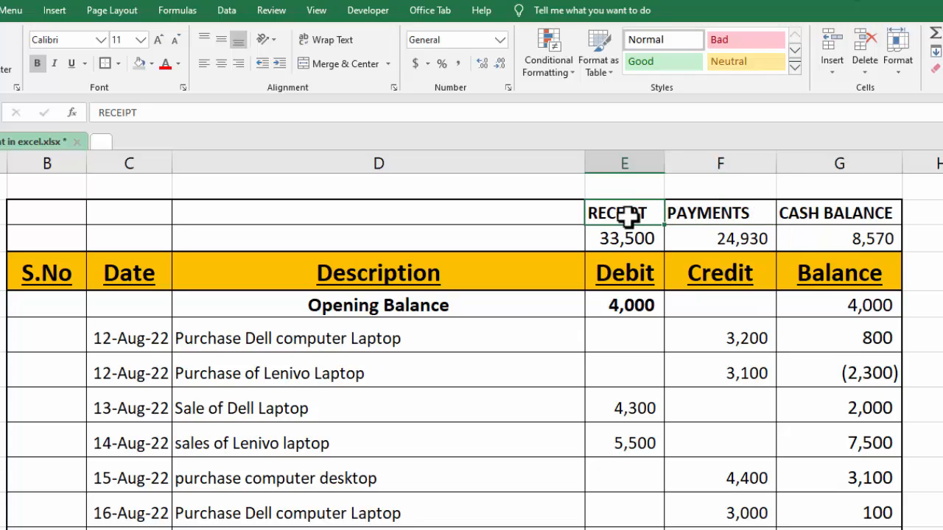
{"action": "left_click", "coordinate": [688, 213], "text": "ctrl"}
{"action": "left_click", "coordinate": [787, 213], "text": "ctrl"}
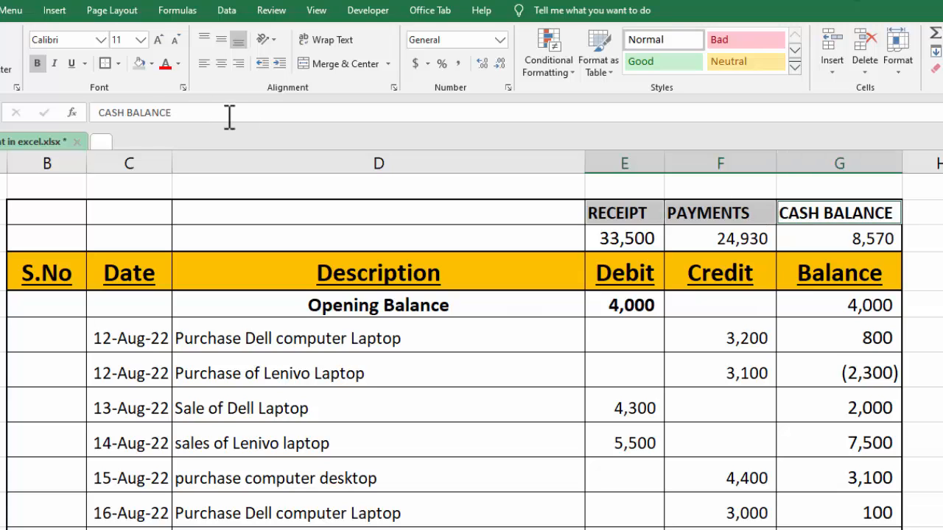
{"action": "left_click", "coordinate": [152, 65]}
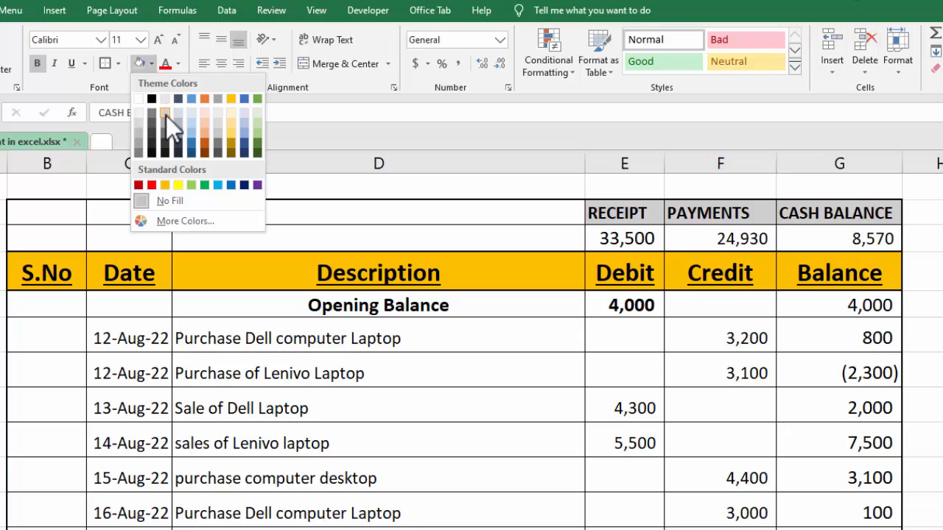
{"action": "left_click", "coordinate": [166, 115]}
Fill the total cells E3:G3 with light green and make their values bold.
{"action": "left_click", "coordinate": [638, 231]}
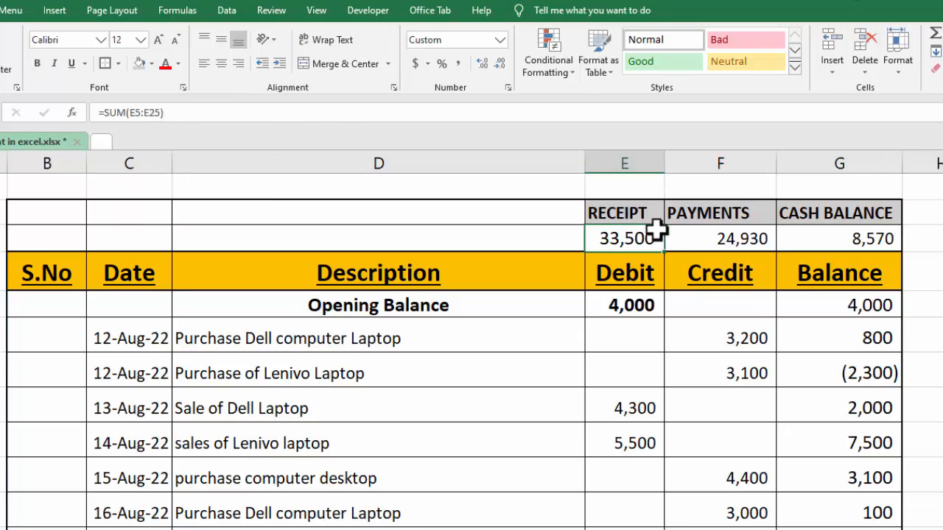
{"action": "left_click", "coordinate": [692, 232], "text": "ctrl"}
{"action": "left_click", "coordinate": [802, 239], "text": "ctrl"}
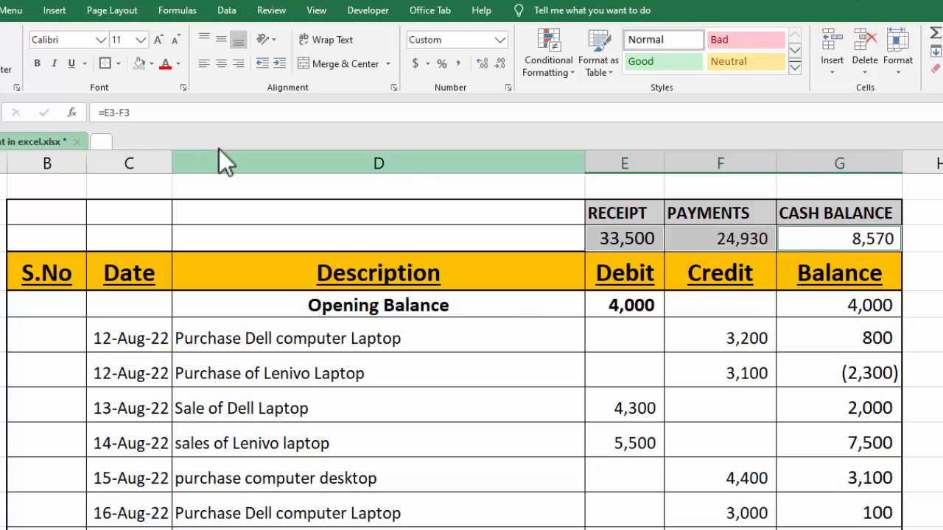
{"action": "left_click", "coordinate": [152, 64]}
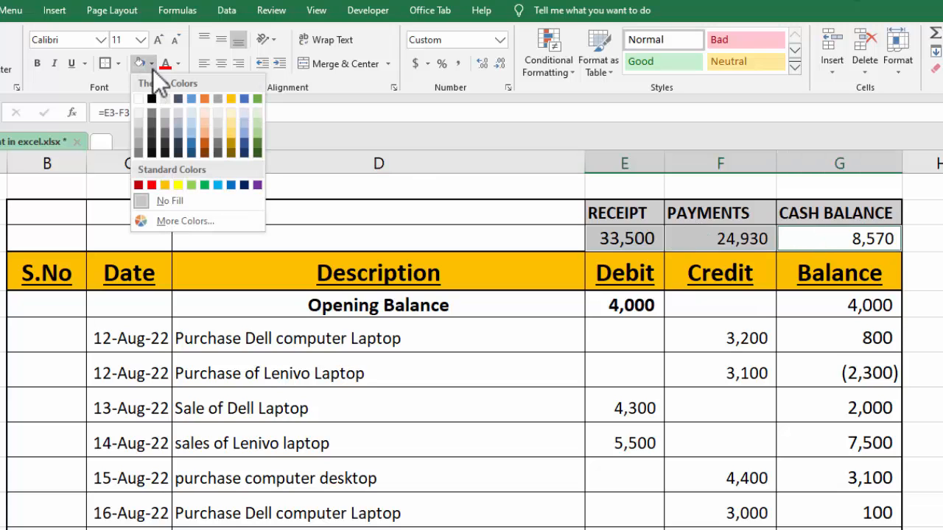
{"action": "left_click", "coordinate": [257, 126]}
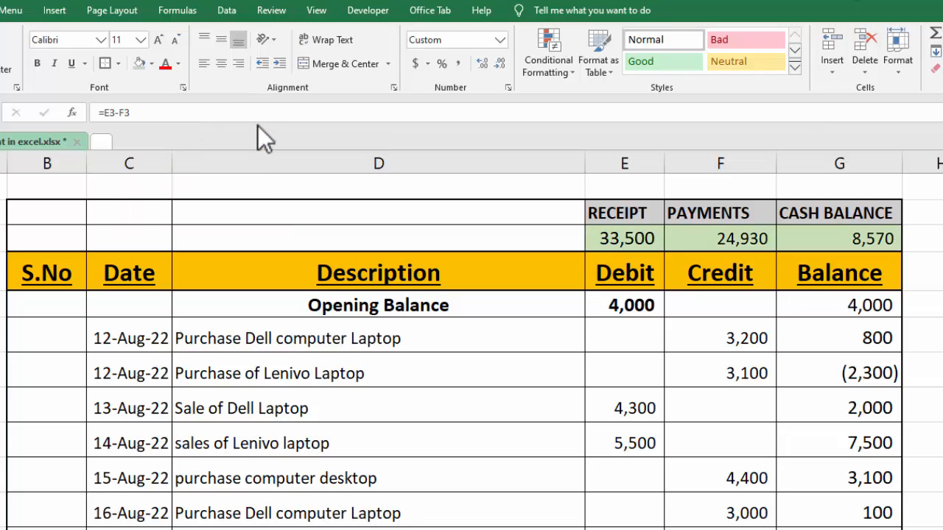
{"action": "left_click", "coordinate": [42, 62]}
Merge and center the empty cells C2:D3 above the Date and Description headers.
{"action": "left_click", "coordinate": [119, 215]}
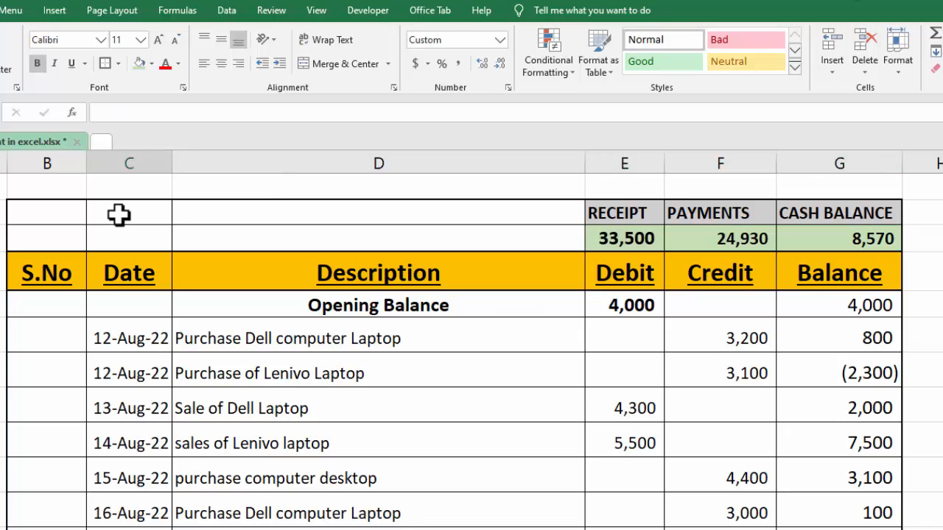
{"action": "mouse_move", "coordinate": [119, 214]}
{"action": "left_mouse_down"}
{"action": "mouse_move", "coordinate": [215, 242]}
{"action": "mouse_move", "coordinate": [326, 242]}
{"action": "left_mouse_up"}
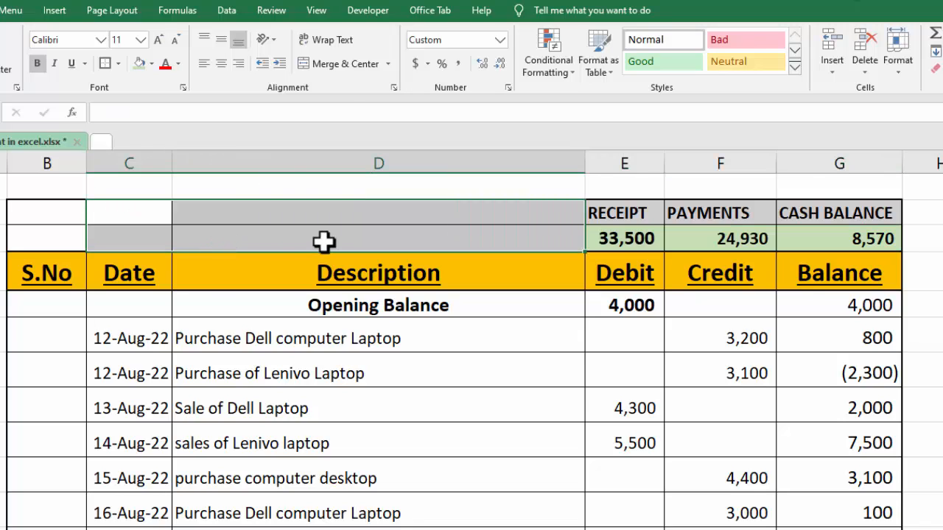
{"action": "left_click", "coordinate": [336, 70]}
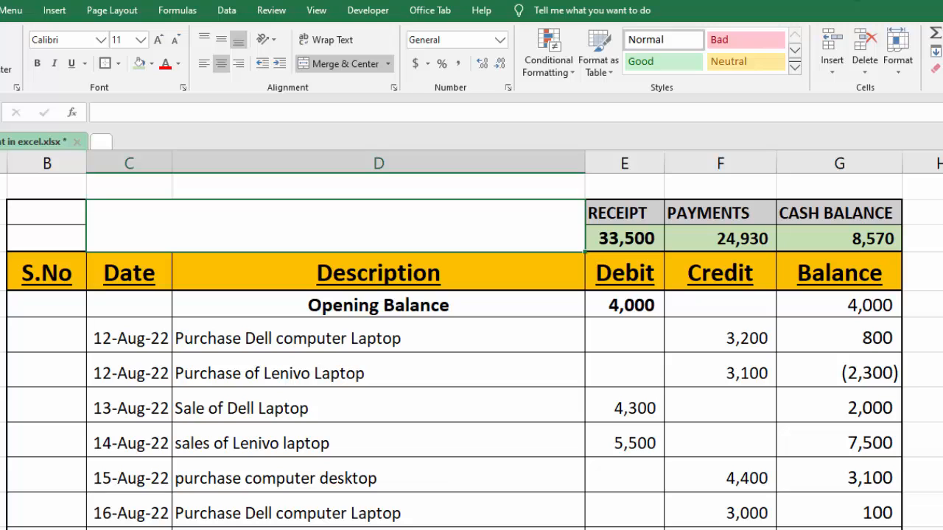
Enter TOTAL in the merged cell above the Date and Description headers and middle-align it vertically.
{"action": "type", "text": "TOTAL"}
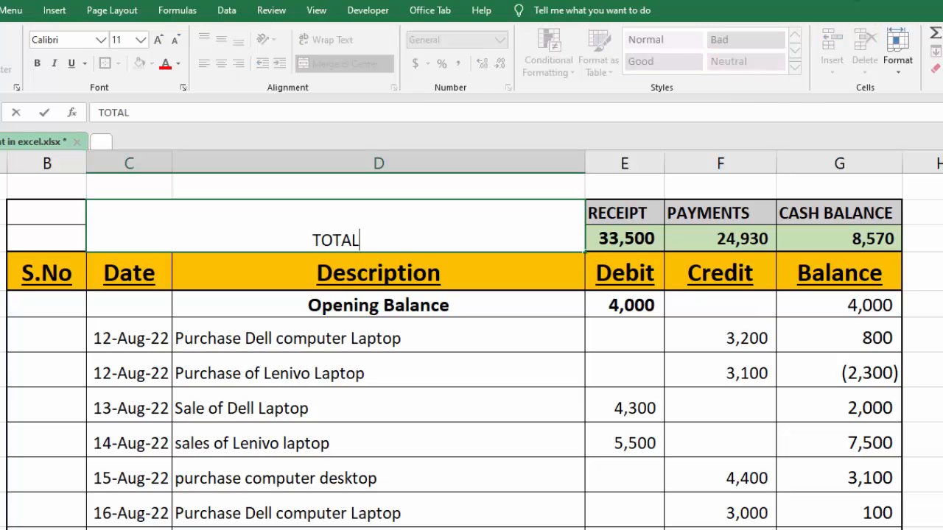
{"action": "left_click", "coordinate": [705, 411]}
{"action": "left_click", "coordinate": [421, 220]}
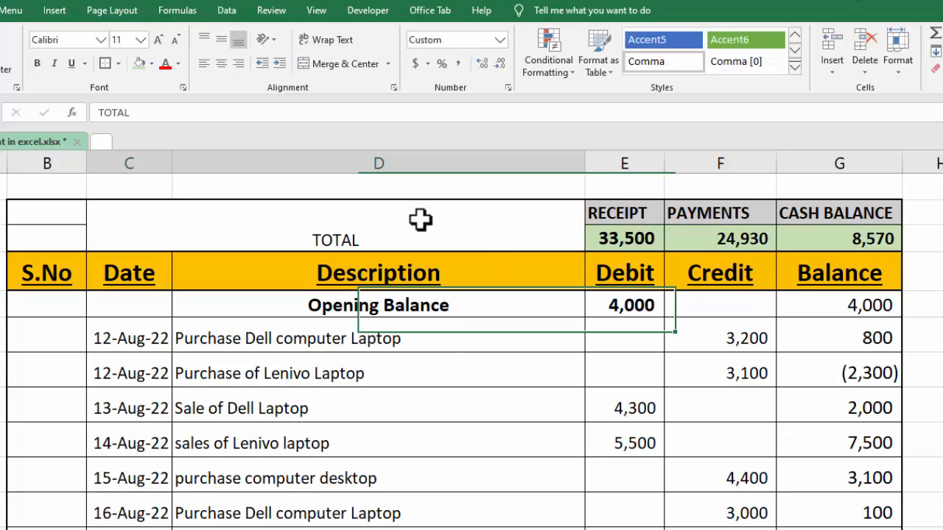
{"action": "left_click", "coordinate": [225, 40]}
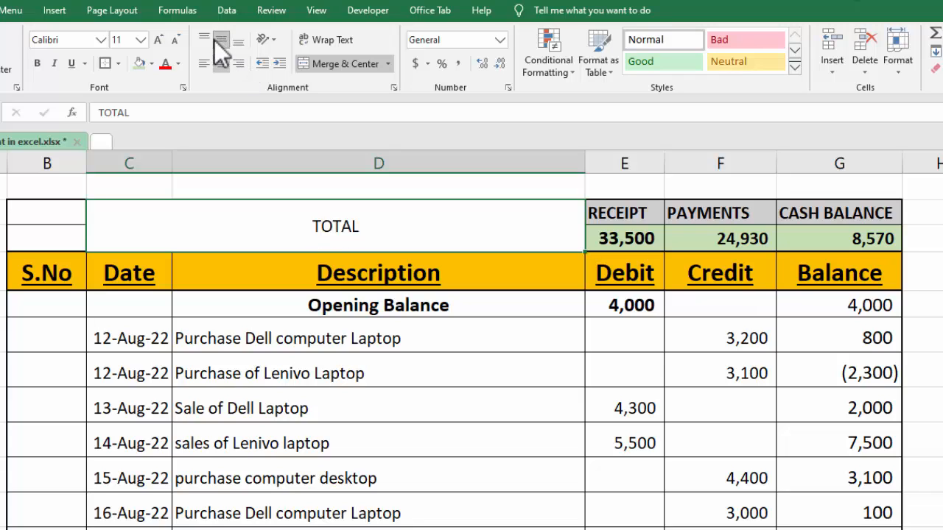
Format the TOTAL label as bold 18-point Arial Black.
{"action": "left_click", "coordinate": [158, 39]}
{"action": "left_click", "coordinate": [157, 39]}
{"action": "left_click", "coordinate": [157, 39]}
{"action": "left_click", "coordinate": [157, 39]}
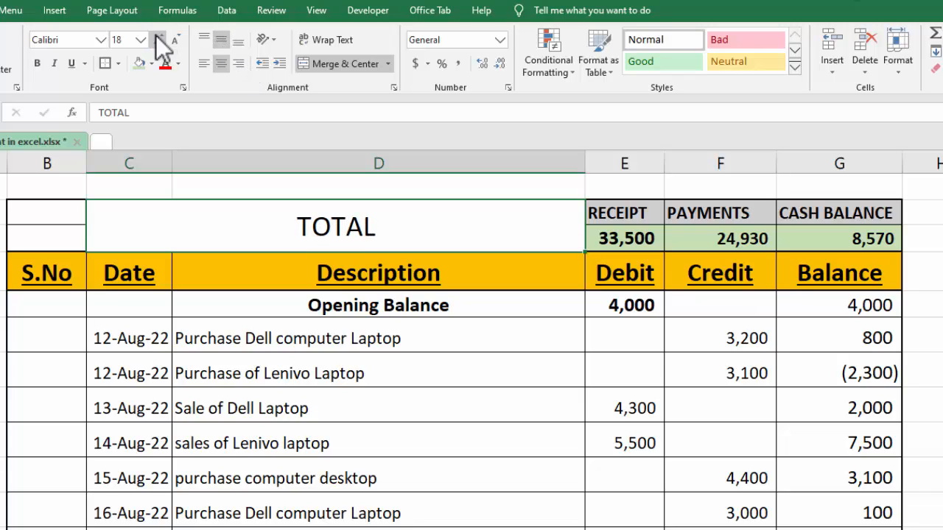
{"action": "left_click", "coordinate": [32, 65]}
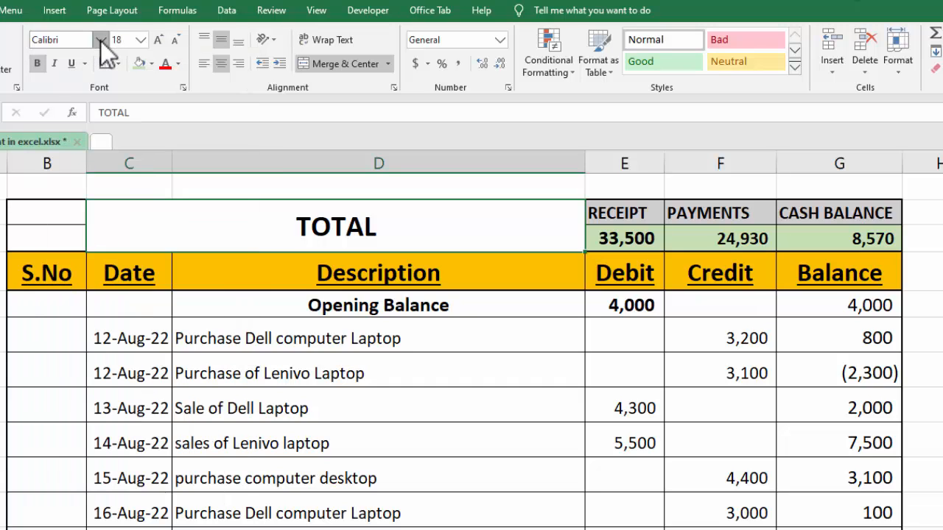
{"action": "left_click", "coordinate": [100, 39]}
{"action": "type", "text": "Arial"}
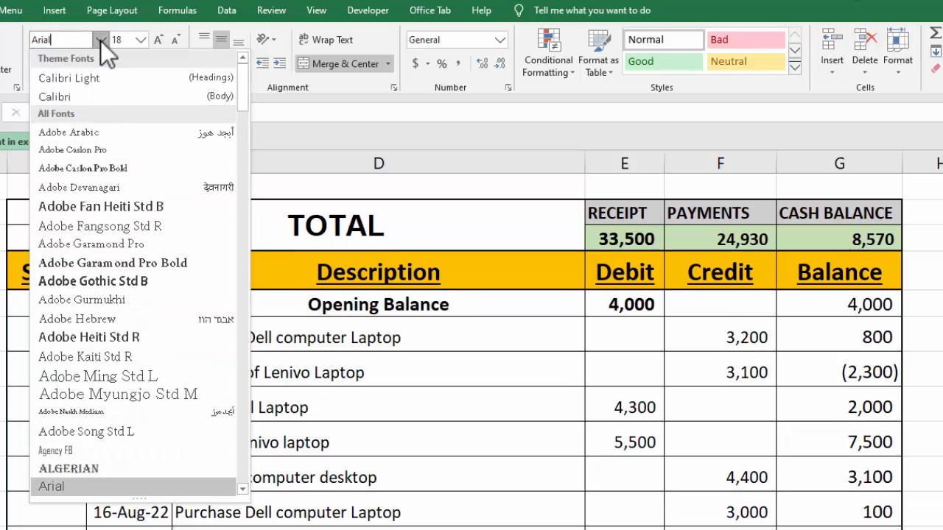
Fill the TOTAL cell and the empty cells B2:B3 beside it with light gold.
{"action": "left_click_drag", "start_coordinate": [47, 214], "coordinate": [194, 231]}
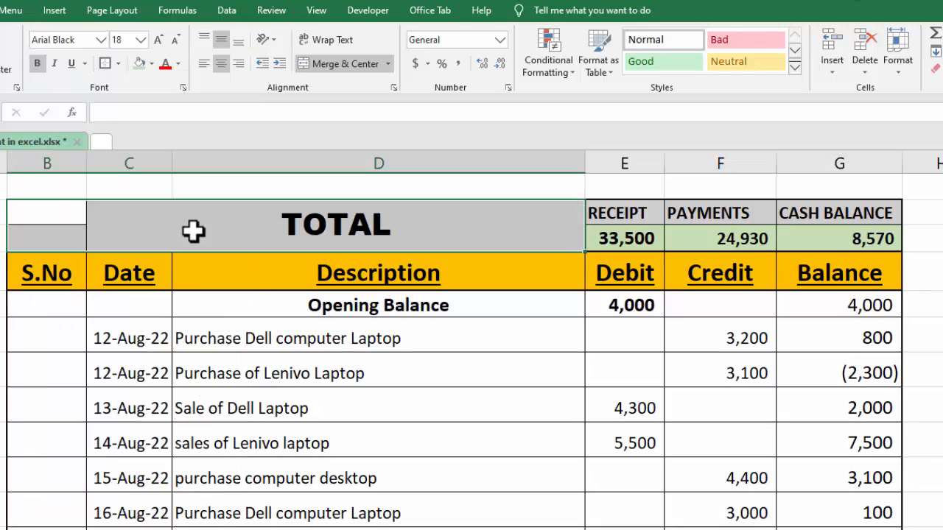
{"action": "left_click", "coordinate": [152, 68]}
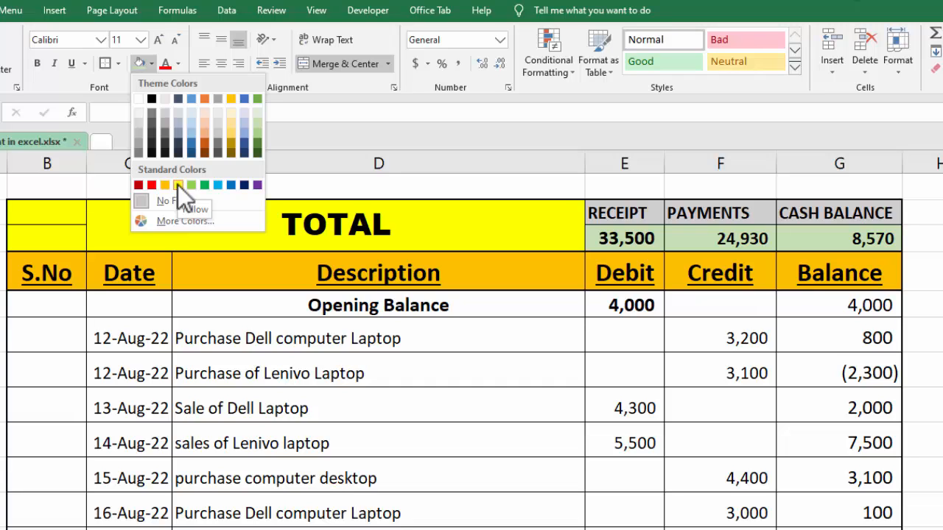
{"action": "left_click", "coordinate": [234, 125]}
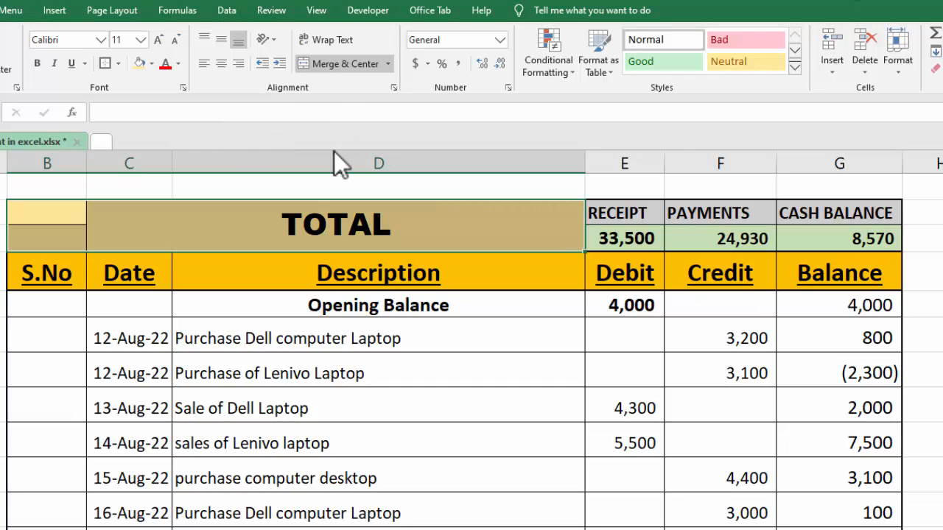
{"action": "left_click", "coordinate": [940, 238]}
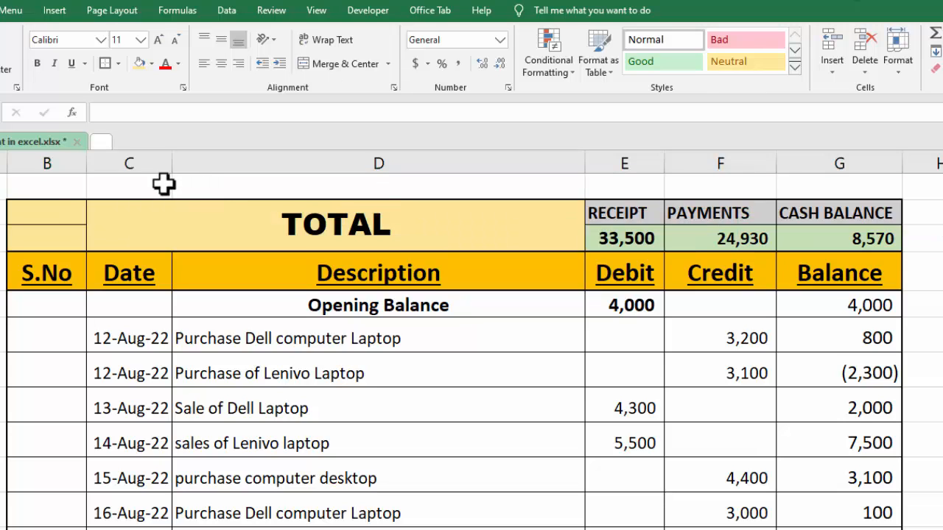
Merge and center B1:G1 above the table and enter the title CASH FLOW STATEMENT.
{"action": "mouse_move", "coordinate": [66, 187]}
{"action": "left_mouse_down"}
{"action": "mouse_move", "coordinate": [667, 175]}
{"action": "mouse_move", "coordinate": [818, 187]}
{"action": "left_mouse_up"}
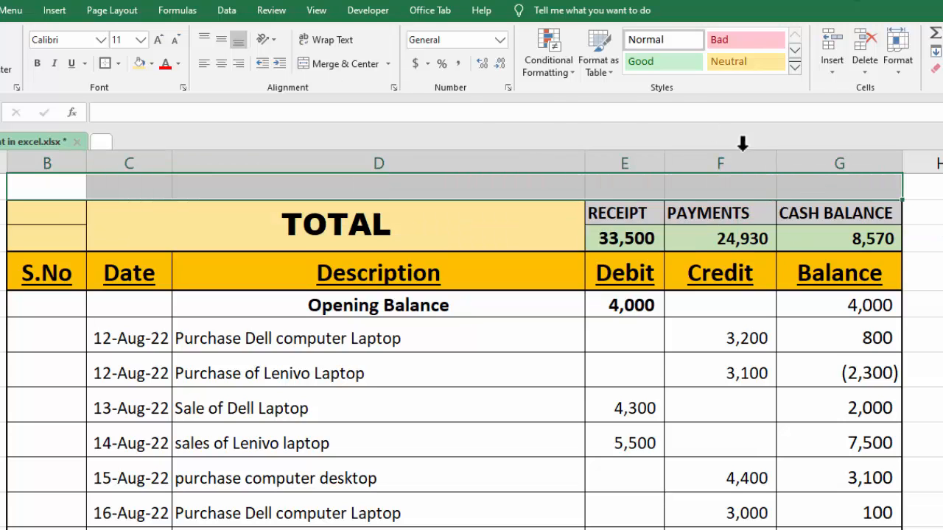
{"action": "left_click", "coordinate": [345, 63]}
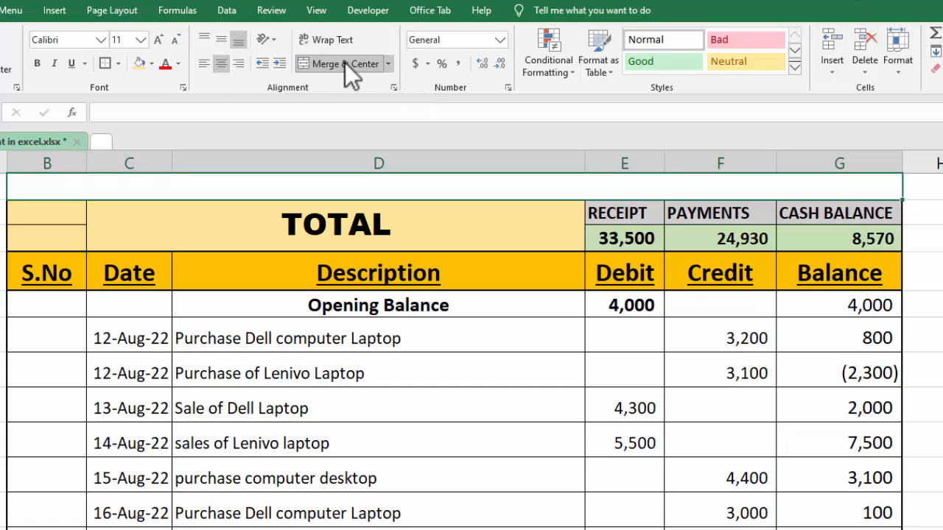
{"action": "type", "text": "CASH "}
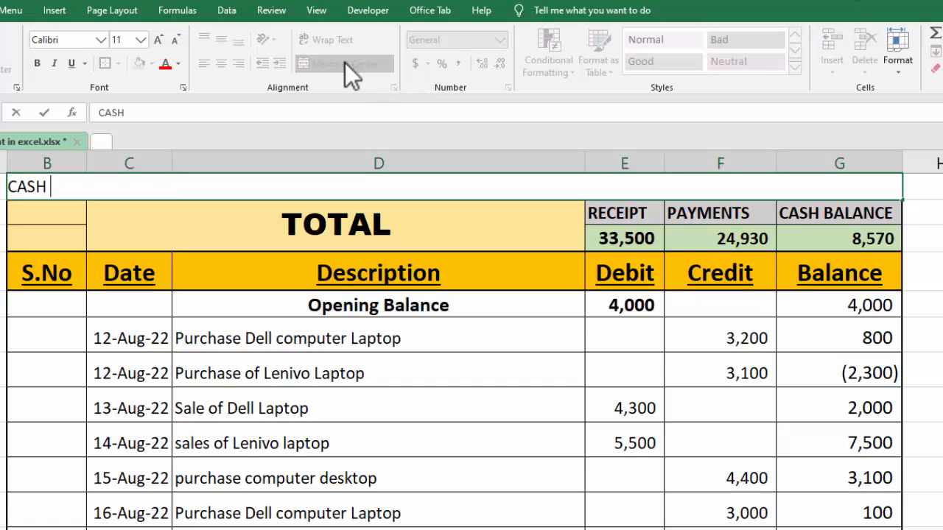
{"action": "type", "text": "FLOW STATEMENT"}
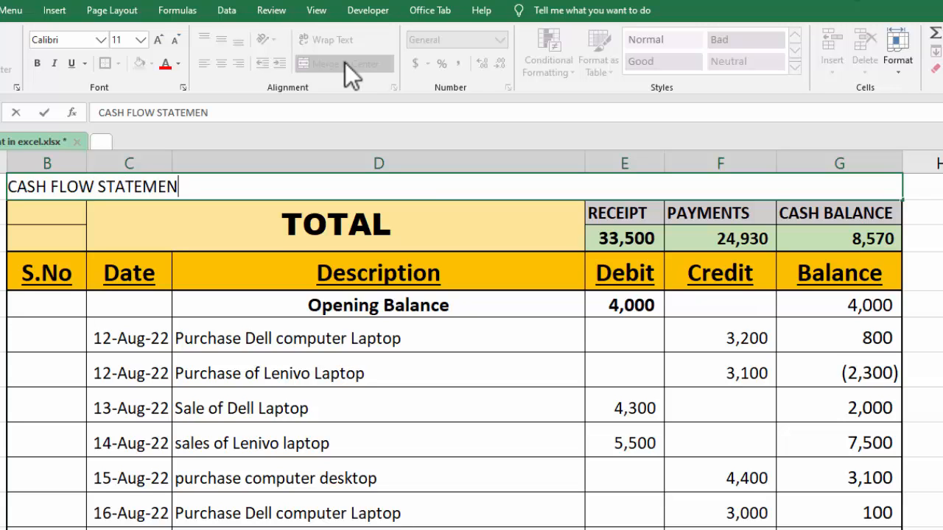
{"action": "left_click", "coordinate": [434, 326]}
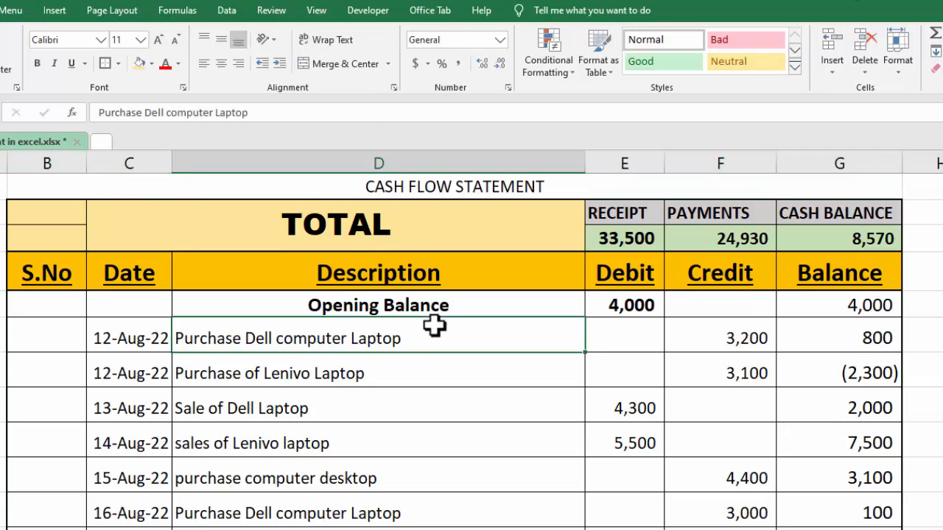
Increase the font size of the CASH FLOW STATEMENT title to 24.
{"action": "left_click", "coordinate": [347, 191]}
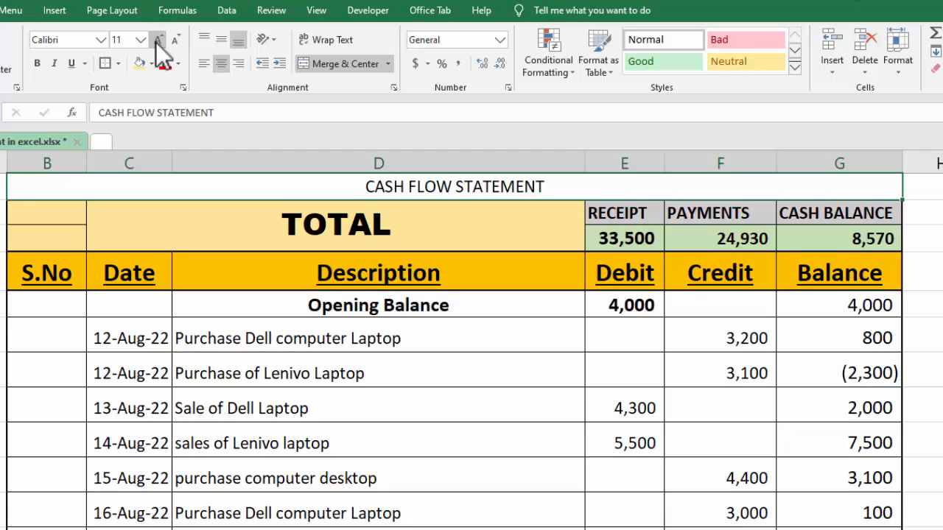
{"action": "left_click", "coordinate": [158, 39]}
{"action": "left_click", "coordinate": [157, 39]}
{"action": "left_click", "coordinate": [158, 39]}
{"action": "left_click", "coordinate": [157, 39]}
{"action": "left_click", "coordinate": [157, 39]}
{"action": "left_click", "coordinate": [158, 39]}
{"action": "left_click", "coordinate": [157, 39]}
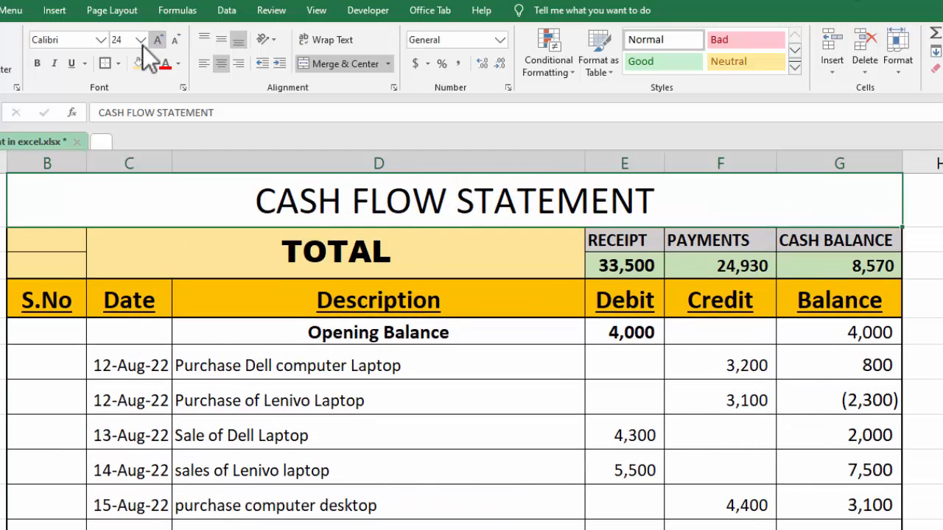
Change the font of the CASH FLOW STATEMENT title to Arial Black.
{"action": "left_click", "coordinate": [100, 39]}
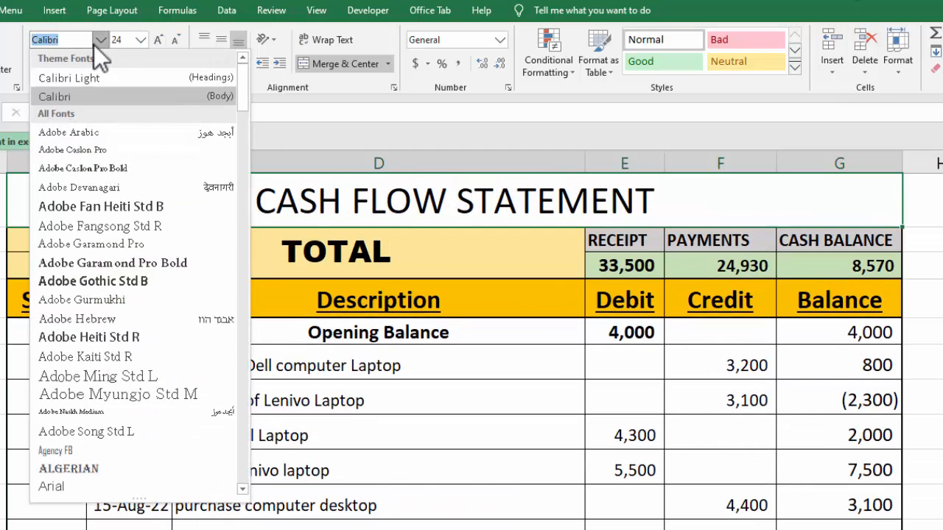
{"action": "type", "text": "Al"}
{"action": "key", "text": "BackSpace"}
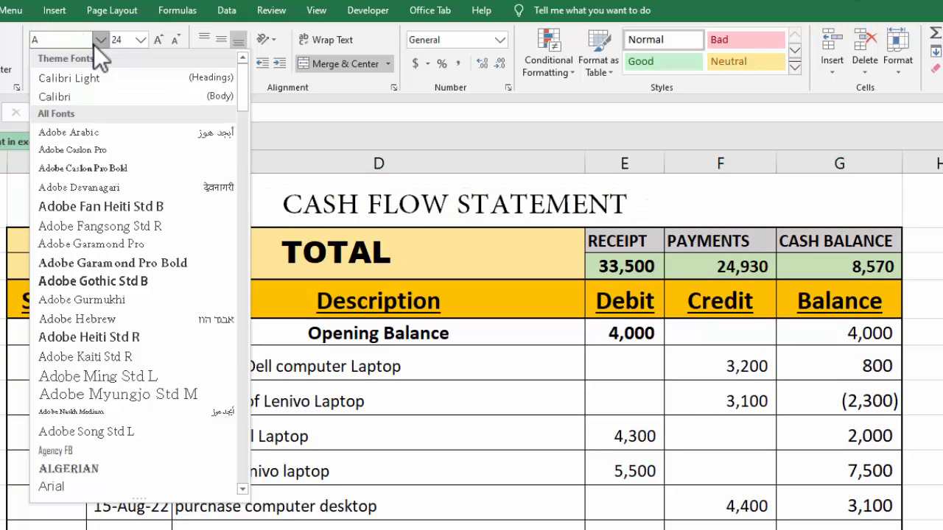
{"action": "type", "text": "rial"}
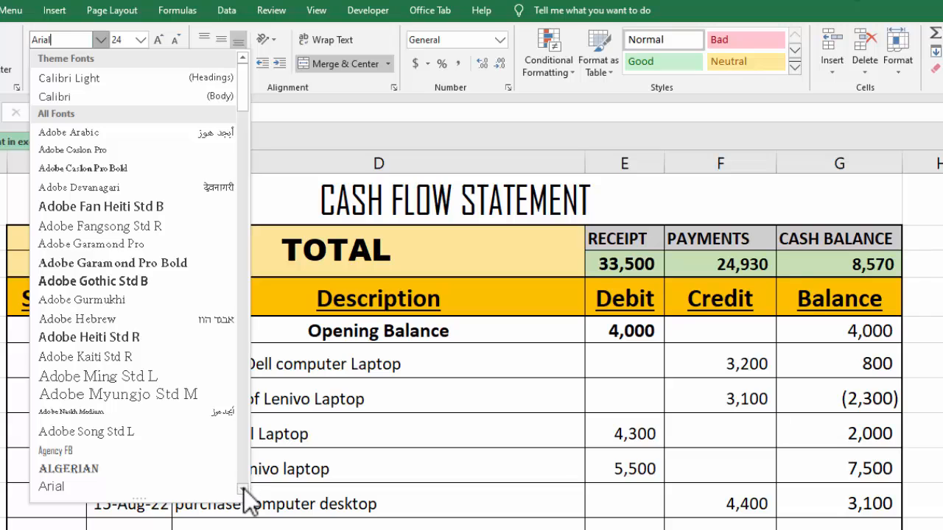
{"action": "scroll", "coordinate": [243, 499], "scroll_direction": "down", "scroll_amount": 3}
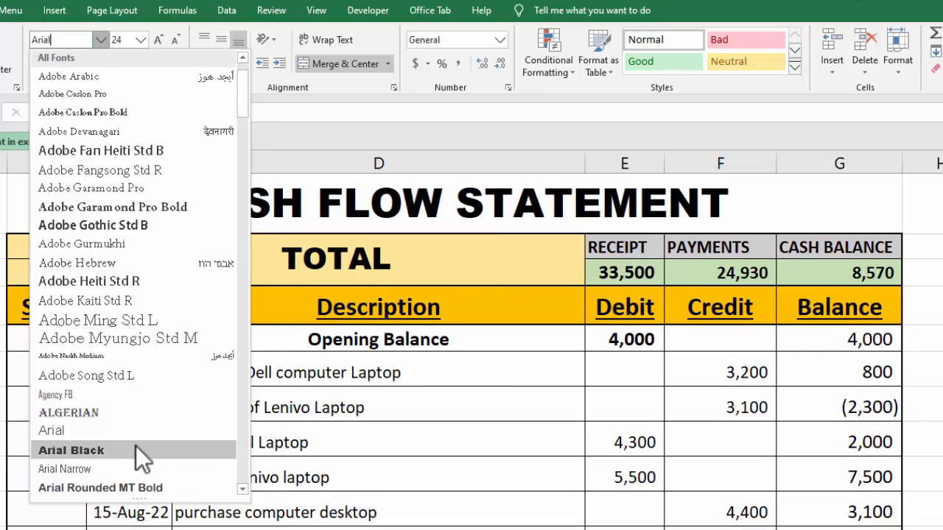
{"action": "left_click", "coordinate": [136, 450]}
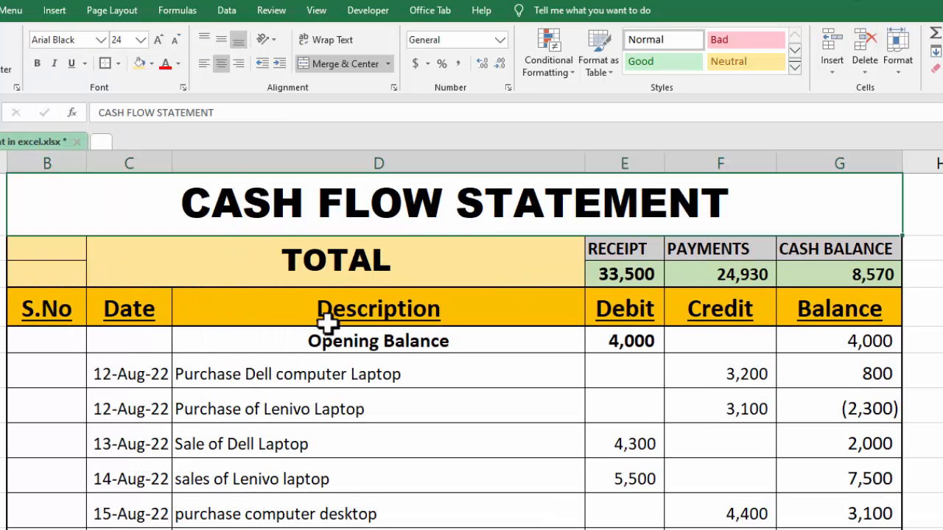
Fill the CASH FLOW STATEMENT title cell with standard yellow.
{"action": "left_click", "coordinate": [154, 68]}
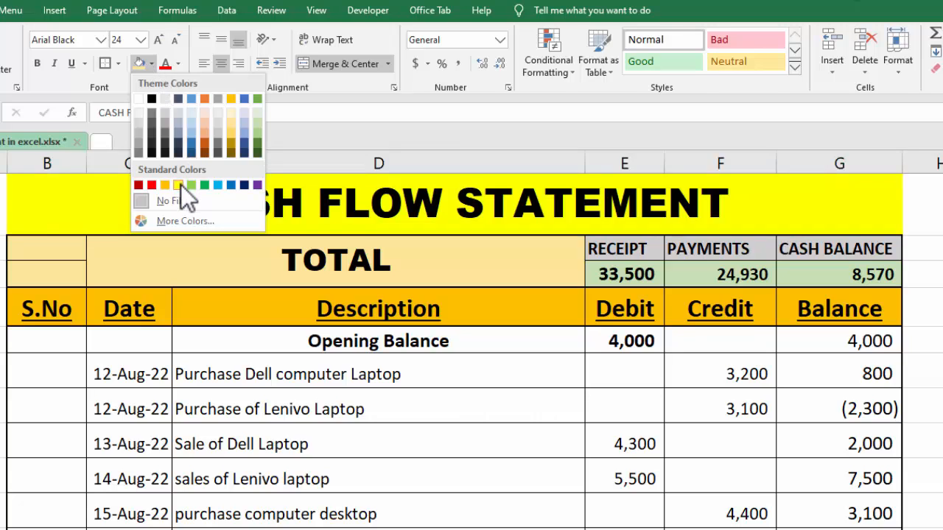
{"action": "left_click", "coordinate": [179, 185]}
Reduce the height of title row 1 slightly and make the title bold and vertically middle-aligned.
{"action": "left_click_drag", "start_coordinate": [2, 236], "coordinate": [2, 219]}
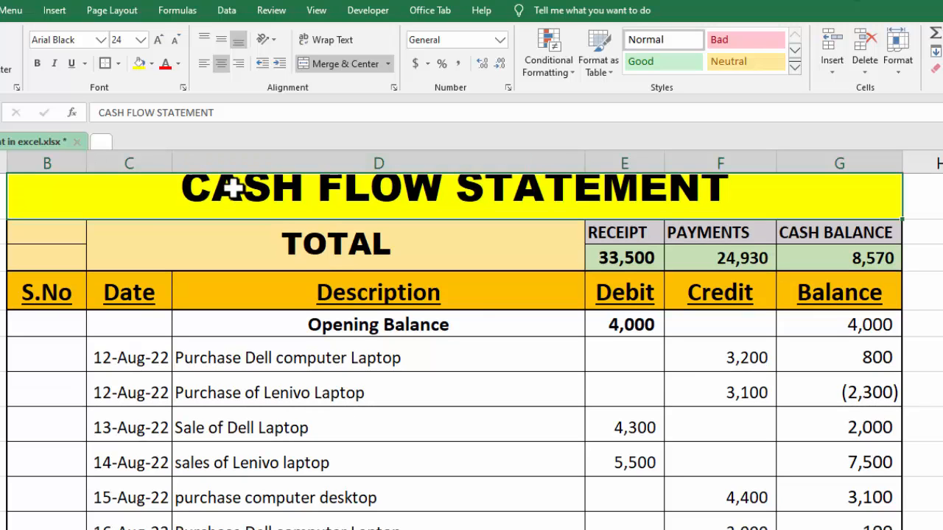
{"action": "left_click", "coordinate": [218, 45]}
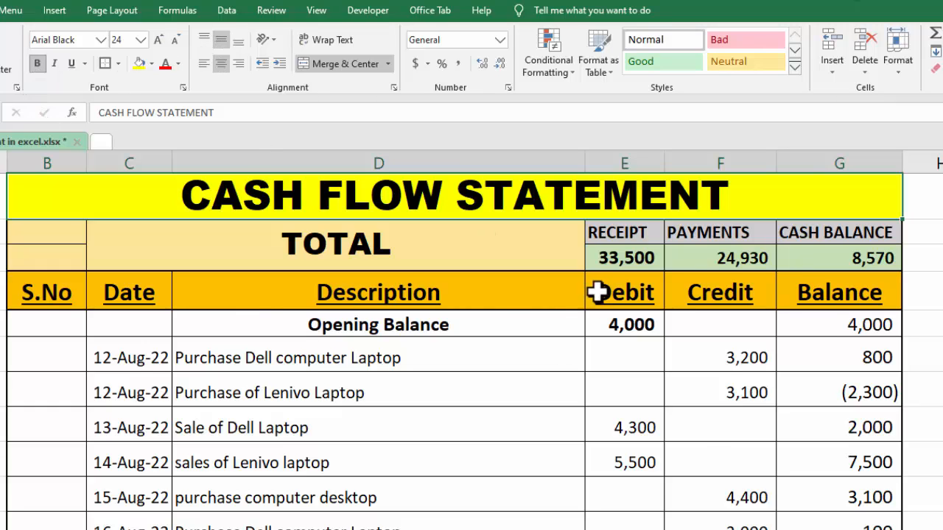
{"action": "left_click", "coordinate": [711, 445]}
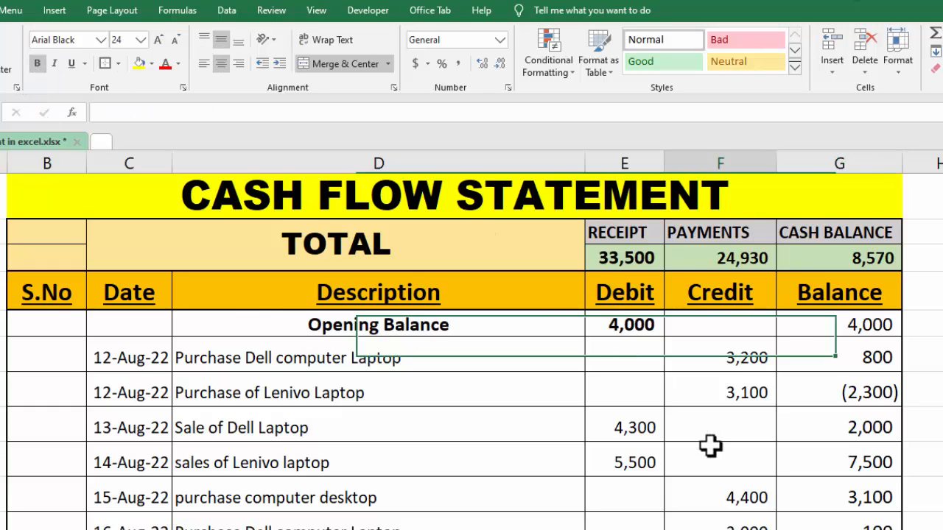
{"action": "left_click", "coordinate": [489, 204]}
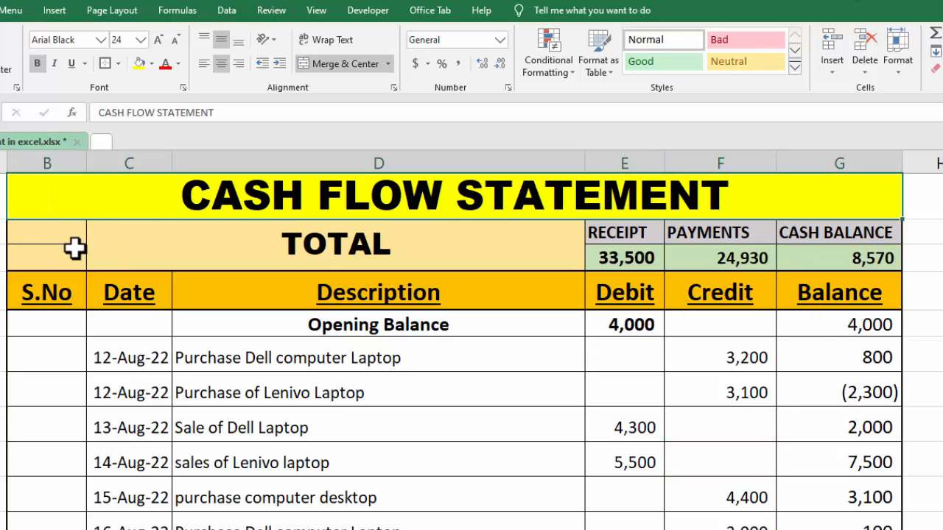
Merge and center the empty cells B2:B3 above the S.No header, and save the workbook.
{"action": "left_click_drag", "start_coordinate": [66, 240], "coordinate": [61, 251]}
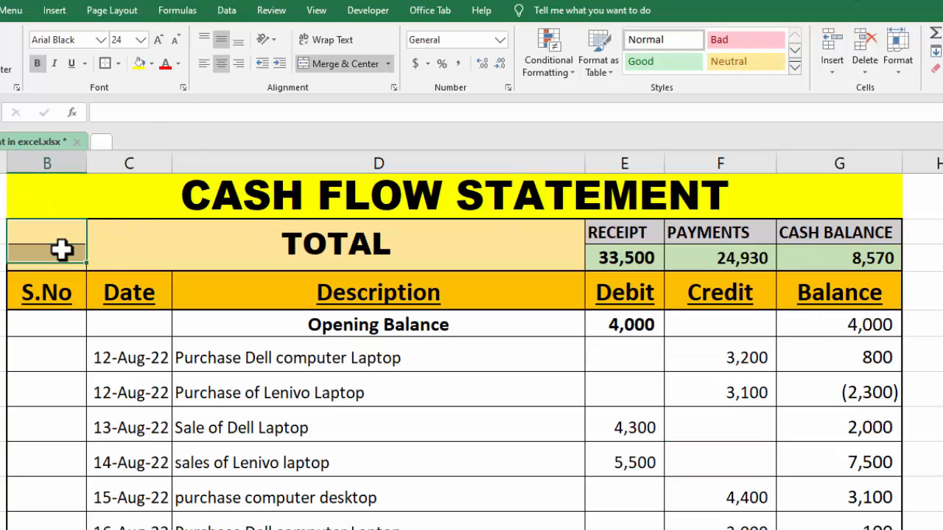
{"action": "left_click", "coordinate": [321, 63]}
{"action": "left_click", "coordinate": [316, 361]}
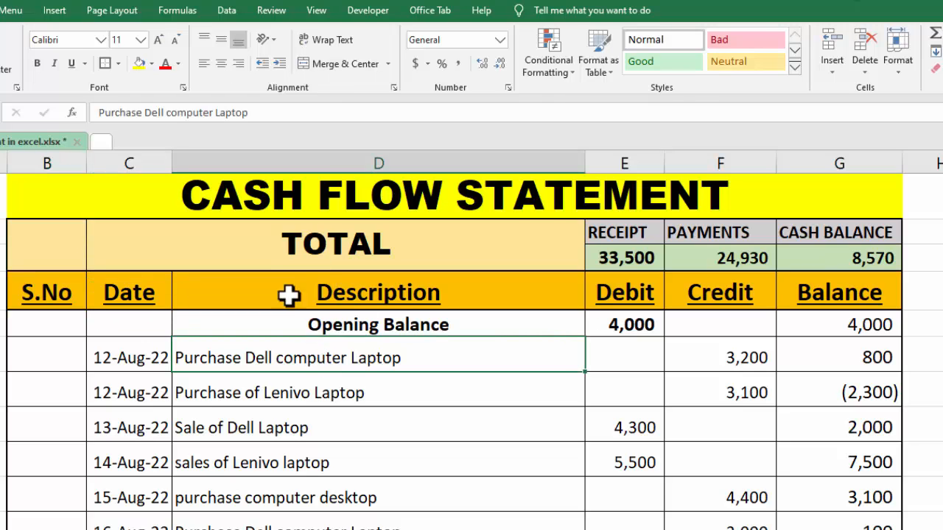
{"action": "left_click", "coordinate": [277, 202]}
{"action": "left_click", "coordinate": [933, 421]}
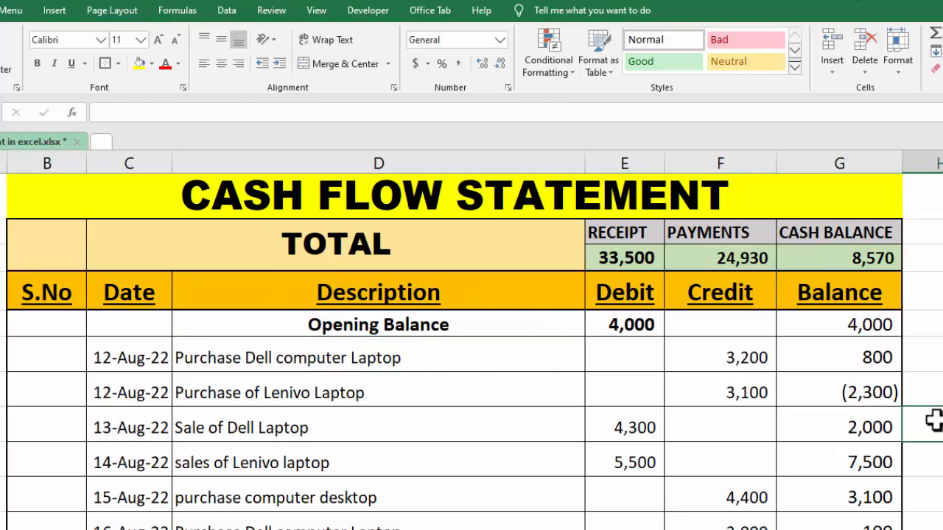
{"action": "key", "text": "ctrl+s"}
Align the TOTAL label to the top of its merged cell.
{"action": "left_click", "coordinate": [375, 248]}
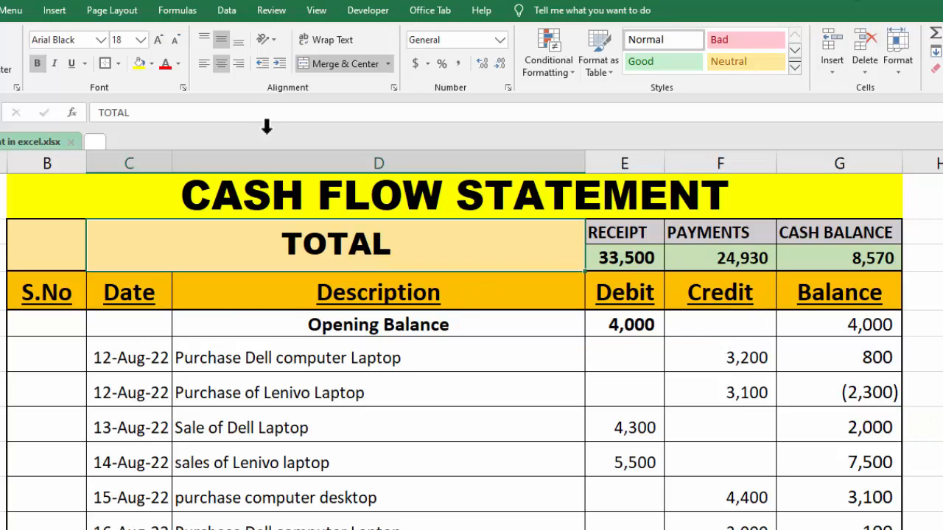
{"action": "left_click", "coordinate": [205, 38]}
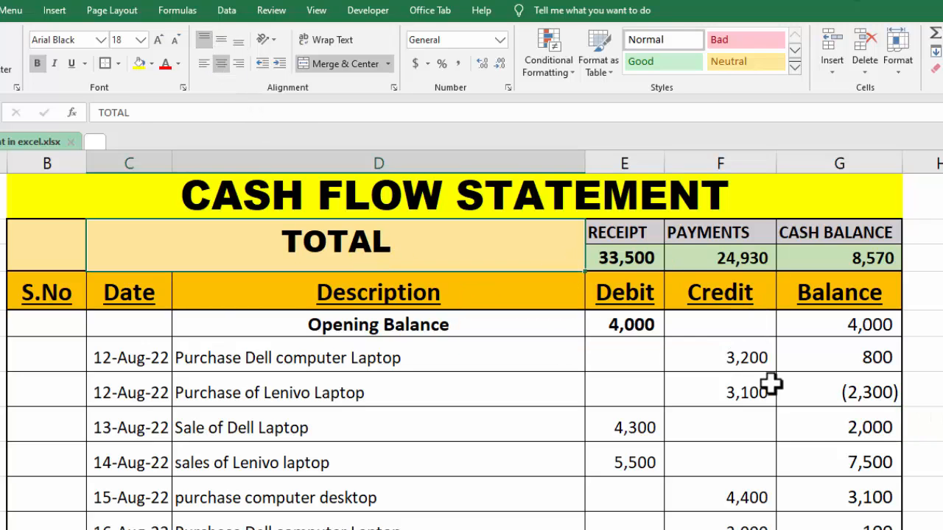
{"action": "left_click", "coordinate": [802, 448]}
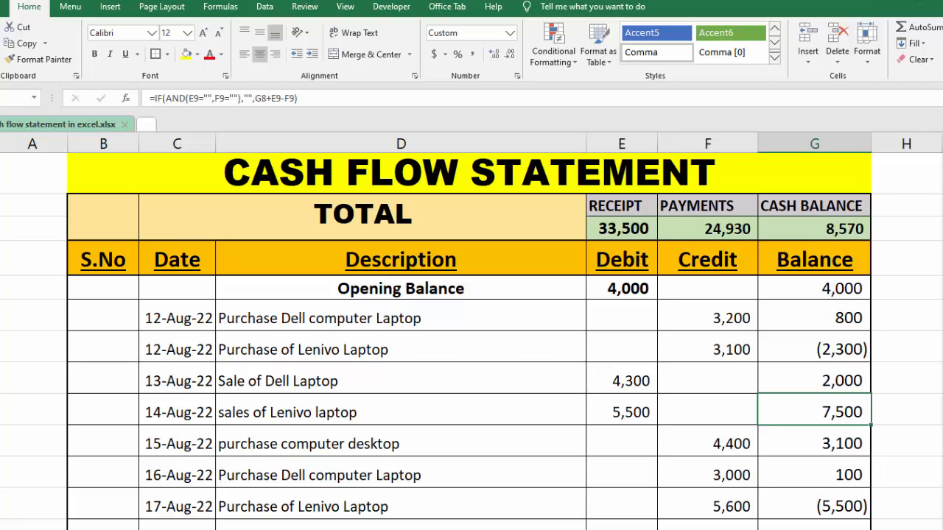
{"action": "scroll", "coordinate": [472, 339], "scroll_direction": "down", "scroll_amount": 4}
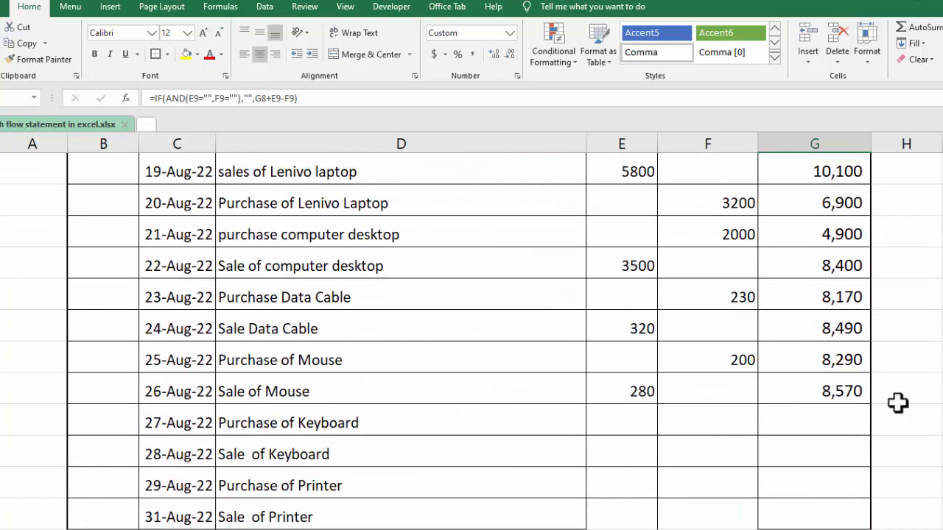
{"action": "scroll", "coordinate": [139, 295], "scroll_direction": "up", "scroll_amount": 5}
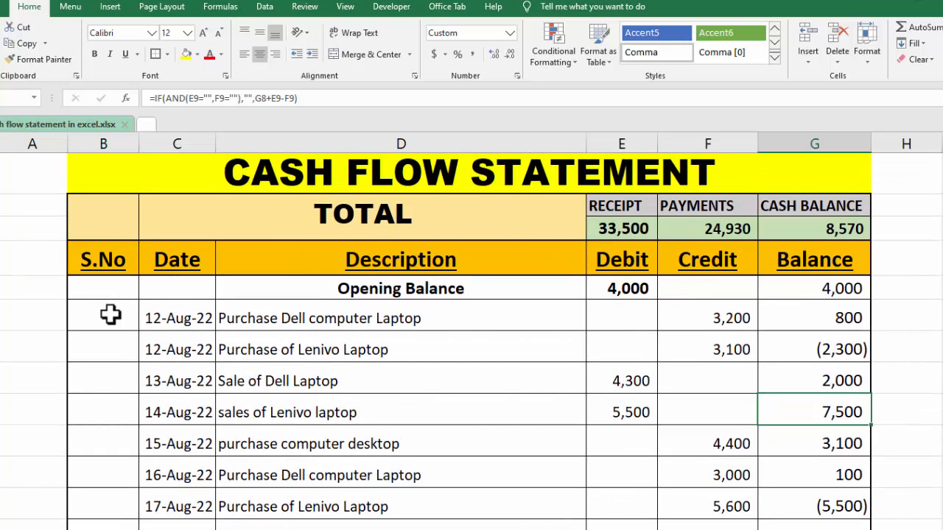
Begin an IF formula in the first S.No cell, B6, that tests whether date cell C6 is not blank (C6<>"").
{"action": "left_click", "coordinate": [110, 315]}
{"action": "type", "text": "=IF"}
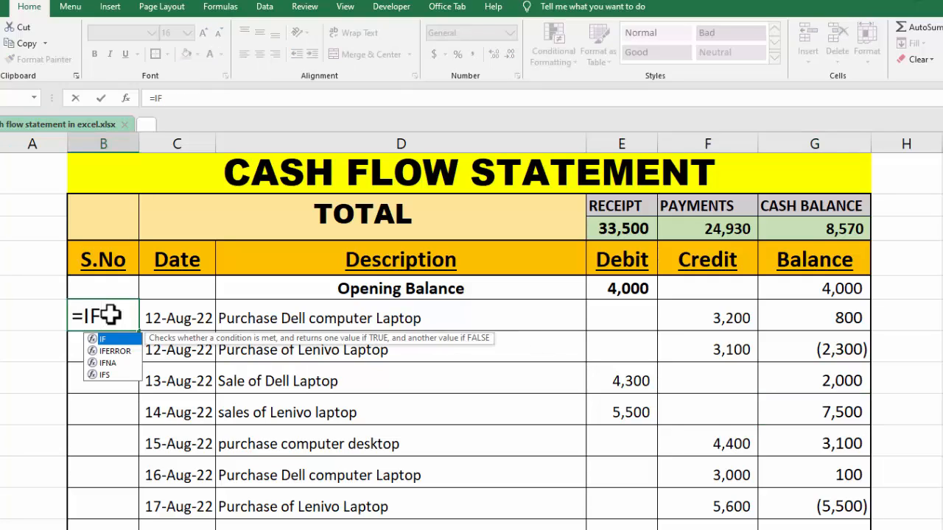
{"action": "type", "text": "("}
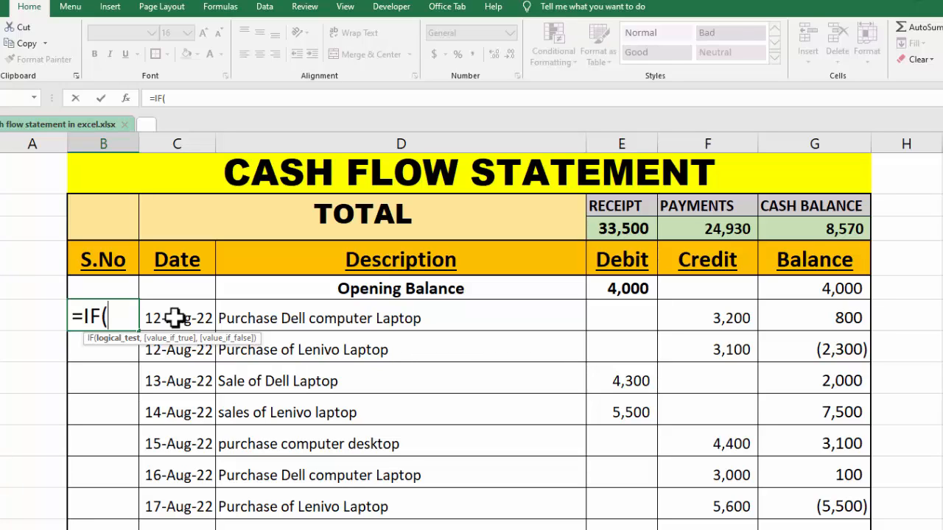
{"action": "type", "text": "<>"}
{"action": "key", "text": "BackSpace"}
{"action": "key", "text": "BackSpace"}
{"action": "left_click", "coordinate": [192, 317]}
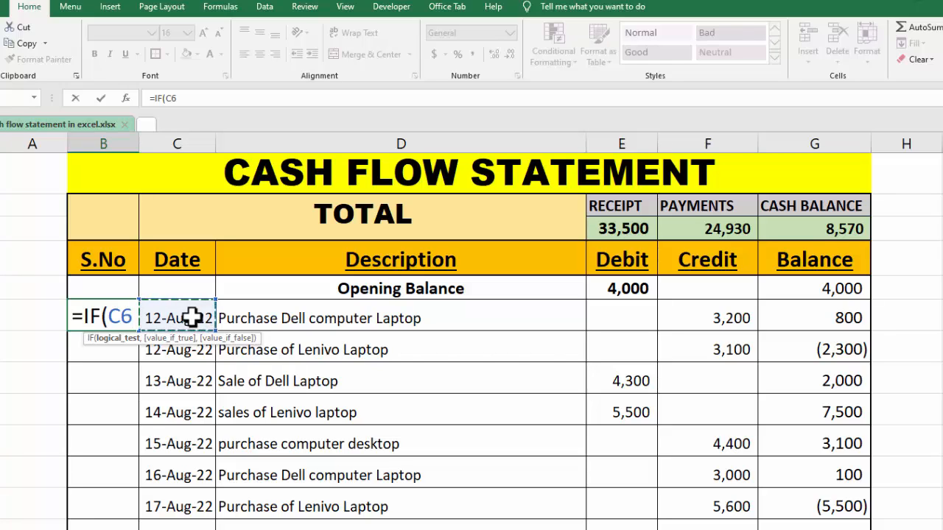
{"action": "type", "text": "<>"}
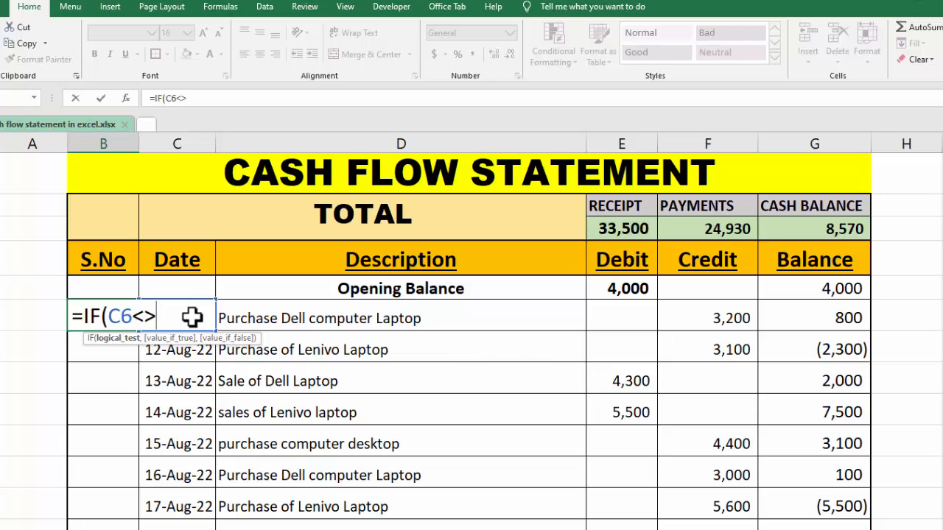
{"action": "type", "text": "\"\","}
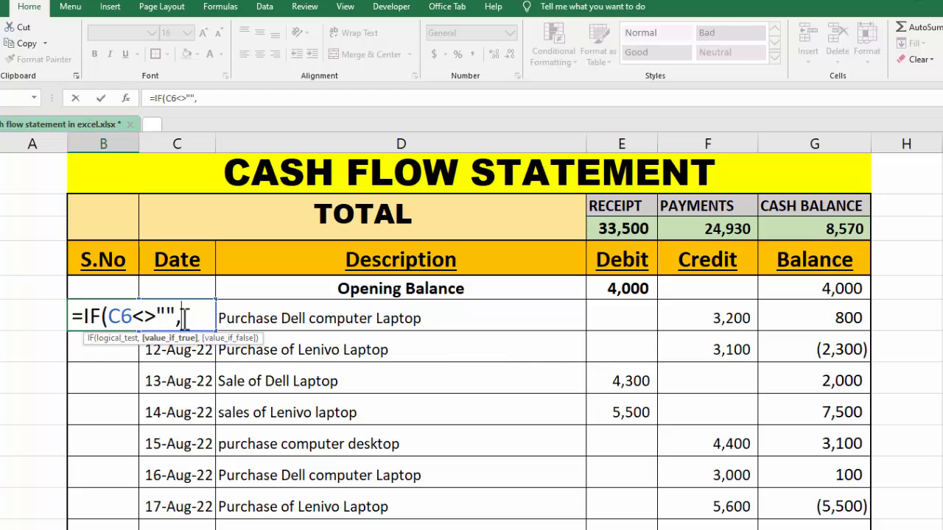
Add COUNTA($C$6:C6) as the formula's value if true, with the range's starting cell locked as an absolute reference.
{"action": "type", "text": "COUNTA"}
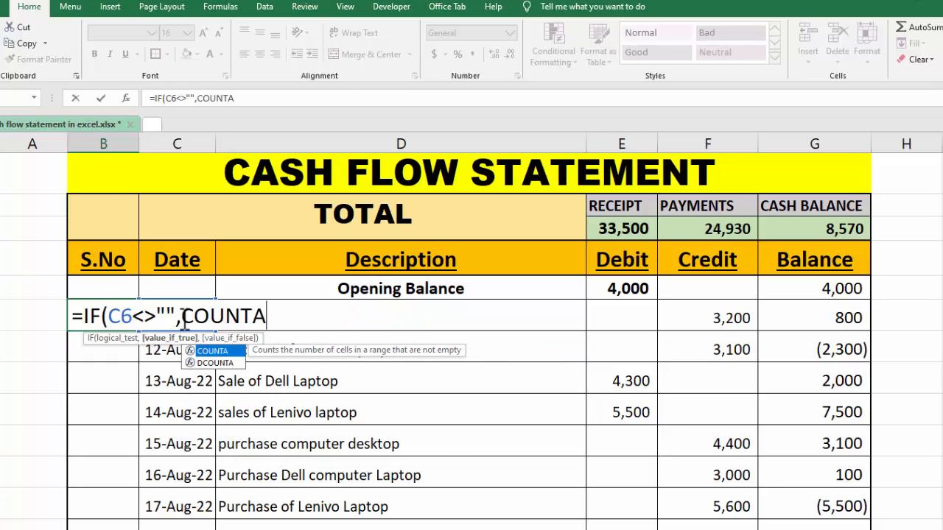
{"action": "double_click", "coordinate": [214, 351]}
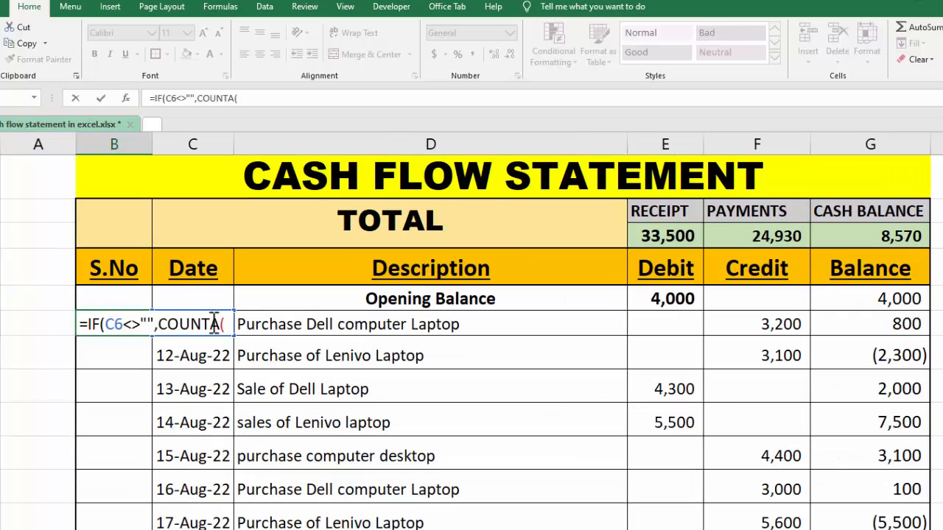
{"action": "left_click", "coordinate": [228, 324]}
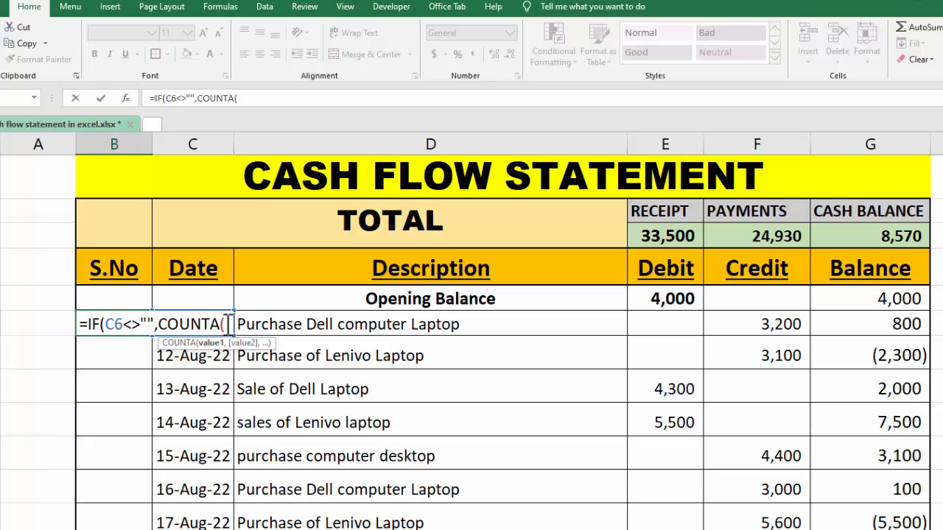
{"action": "left_click", "coordinate": [213, 302]}
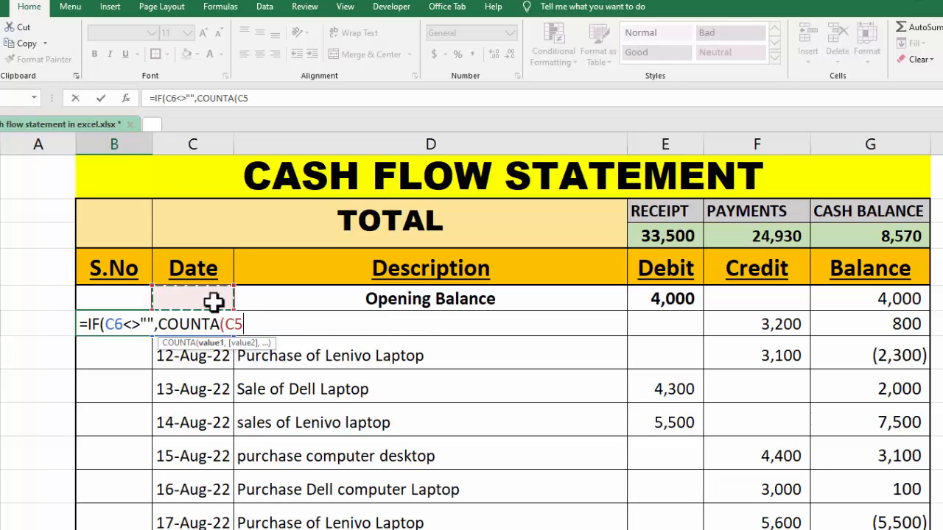
{"action": "key", "text": "Down"}
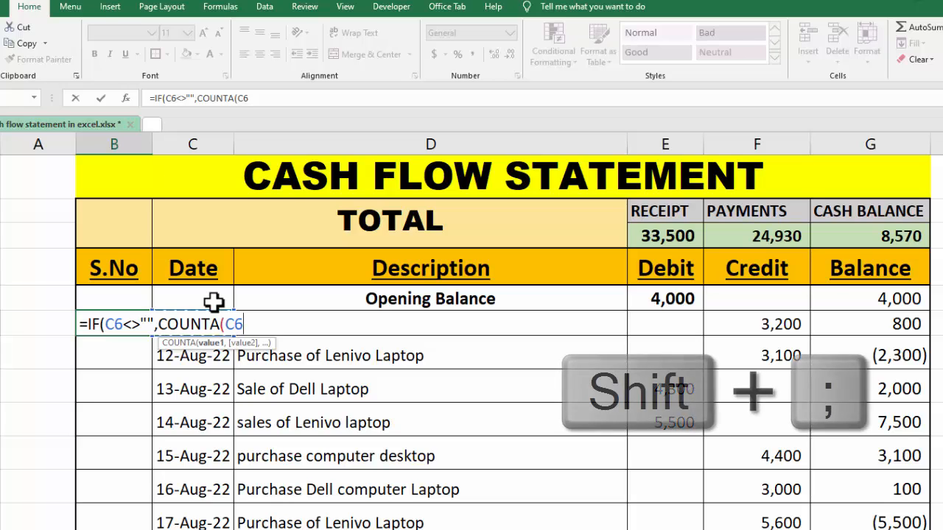
{"action": "type", "text": ":"}
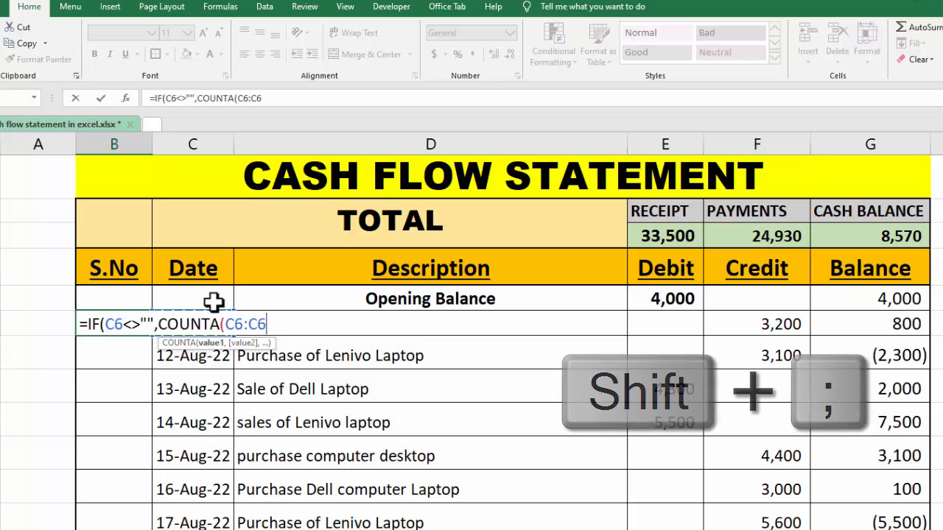
{"action": "left_click", "coordinate": [234, 324], "text": "shift"}
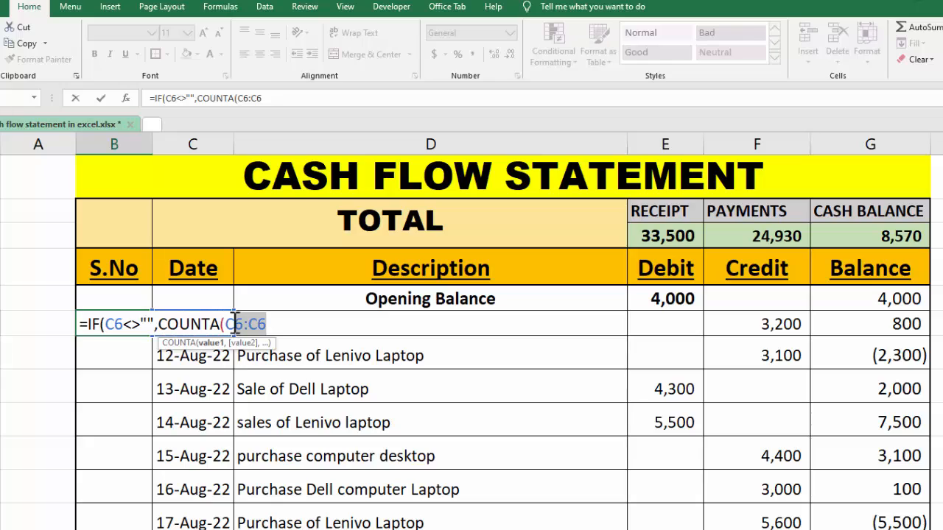
{"action": "left_click", "coordinate": [233, 324]}
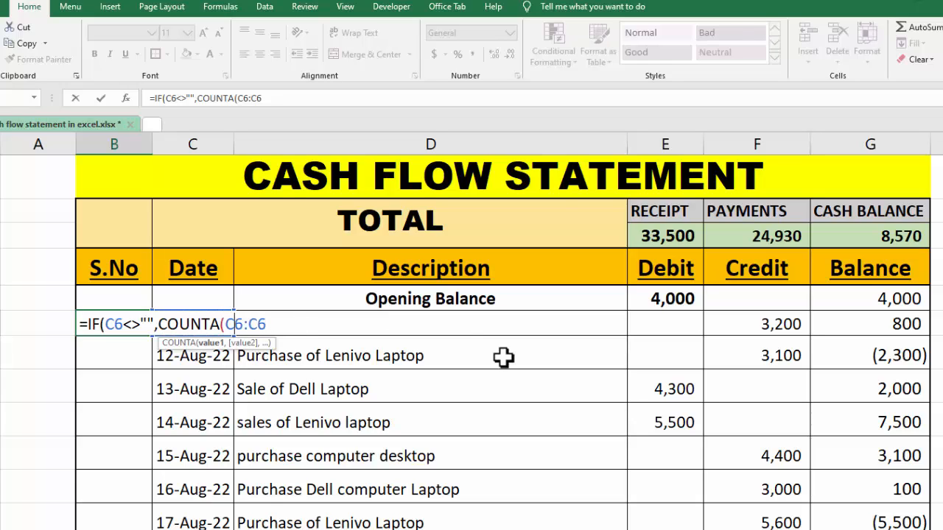
{"action": "key", "text": "F4"}
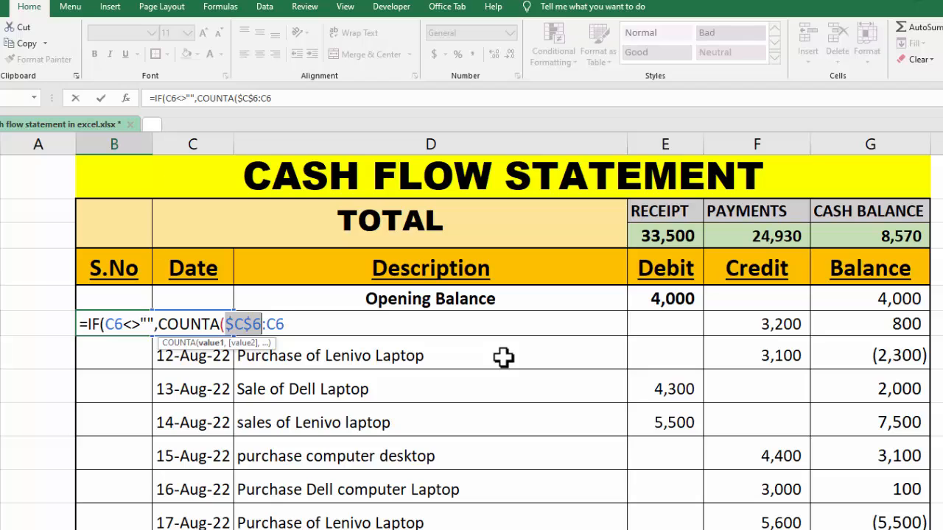
{"action": "left_click", "coordinate": [297, 324]}
{"action": "type", "text": ")"}
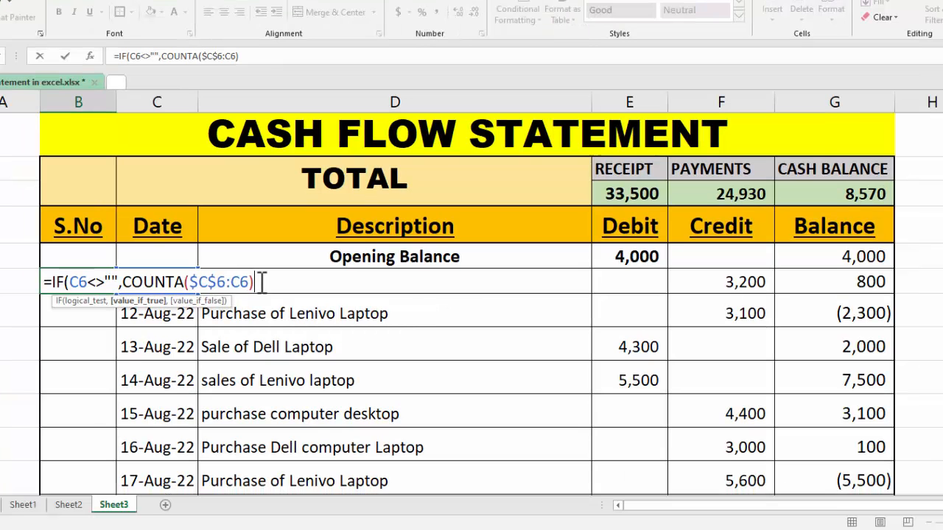
Set the formula's value if false to empty text and enter it as =IF(C6<>"",COUNTA($C$6:C6),"").
{"action": "type", "text": ","}
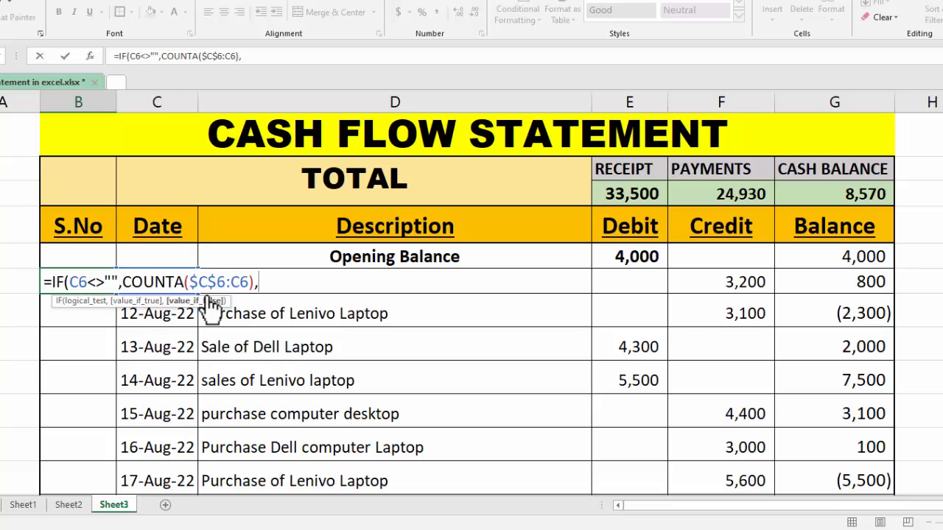
{"action": "type", "text": "\"\""}
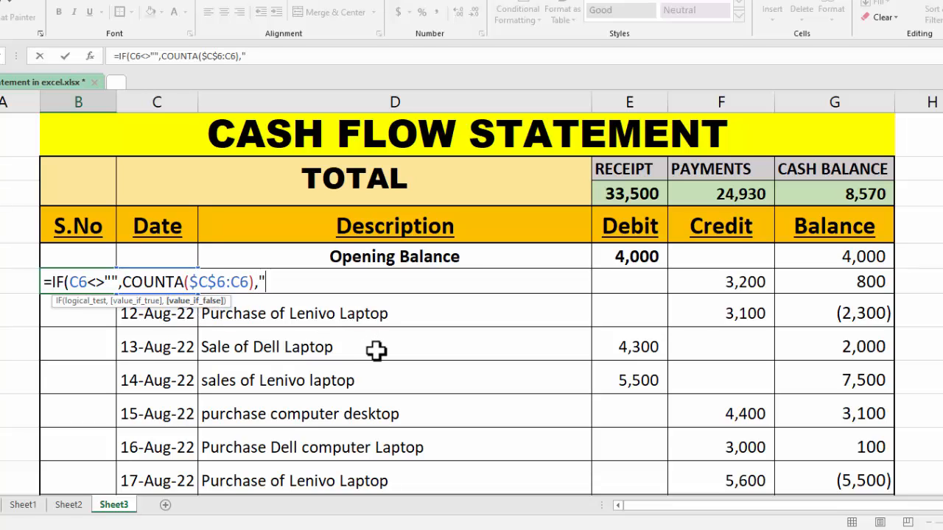
{"action": "type", "text": ")"}
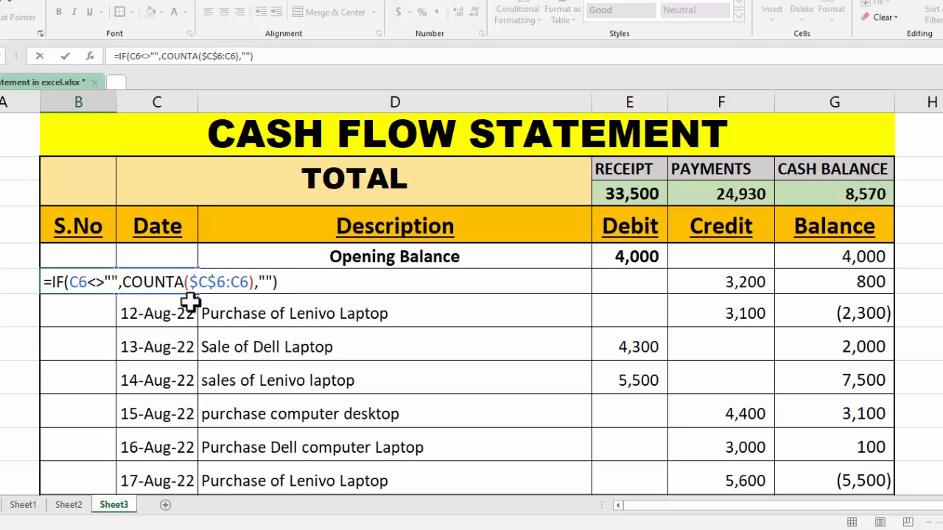
{"action": "key", "text": "Return"}
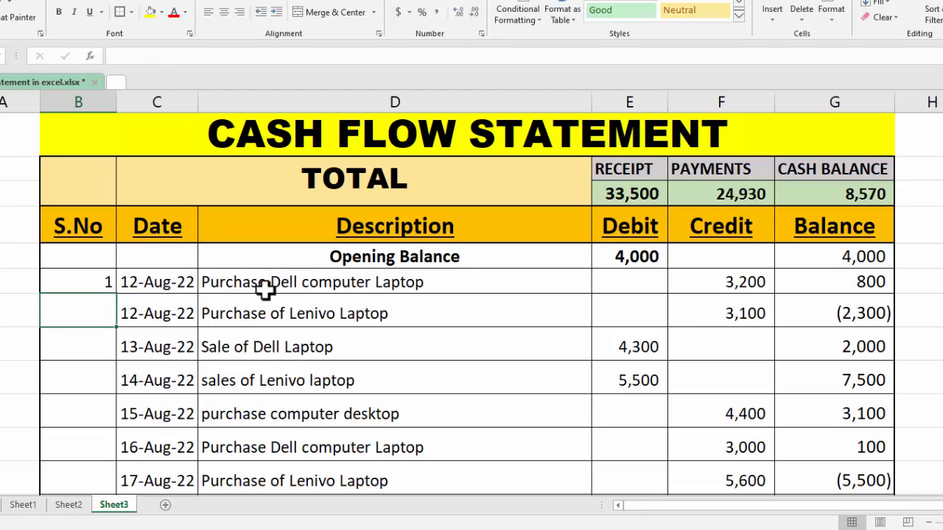
Fill the serial number formula from B6 down the S.No column to the last dated entry.
{"action": "left_click", "coordinate": [86, 280]}
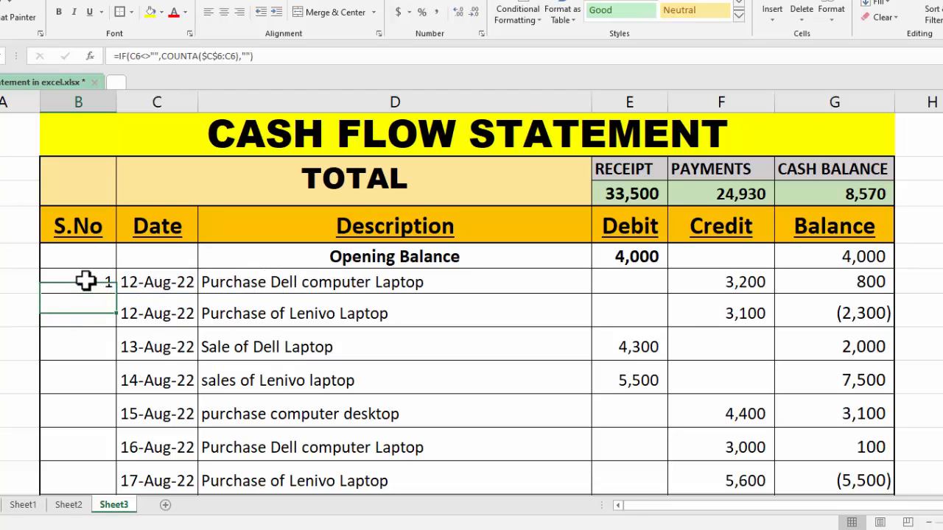
{"action": "double_click", "coordinate": [116, 293]}
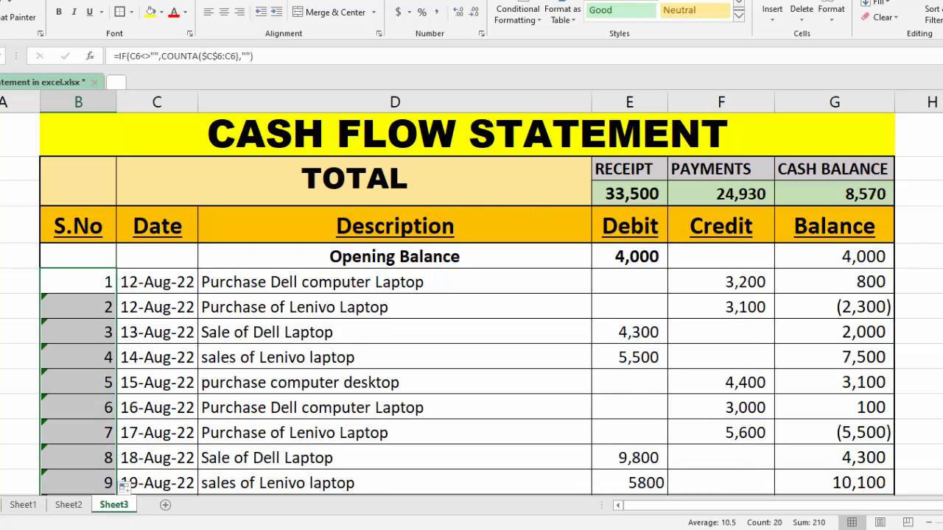
{"action": "scroll", "coordinate": [471, 302], "scroll_direction": "down", "scroll_amount": 3}
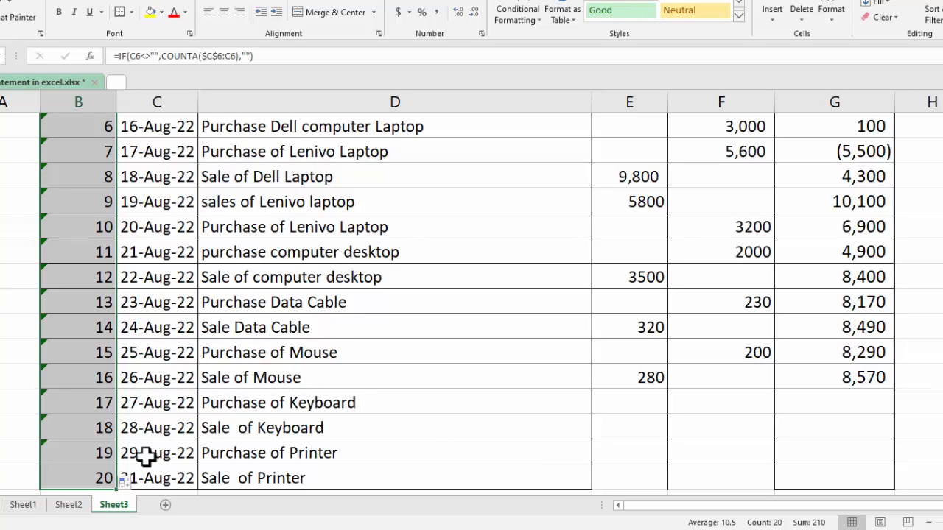
Clear the 29-Aug-22 date of the Purchase of Printer entry to test the serial numbering, and undo the deletion.
{"action": "left_click", "coordinate": [182, 457]}
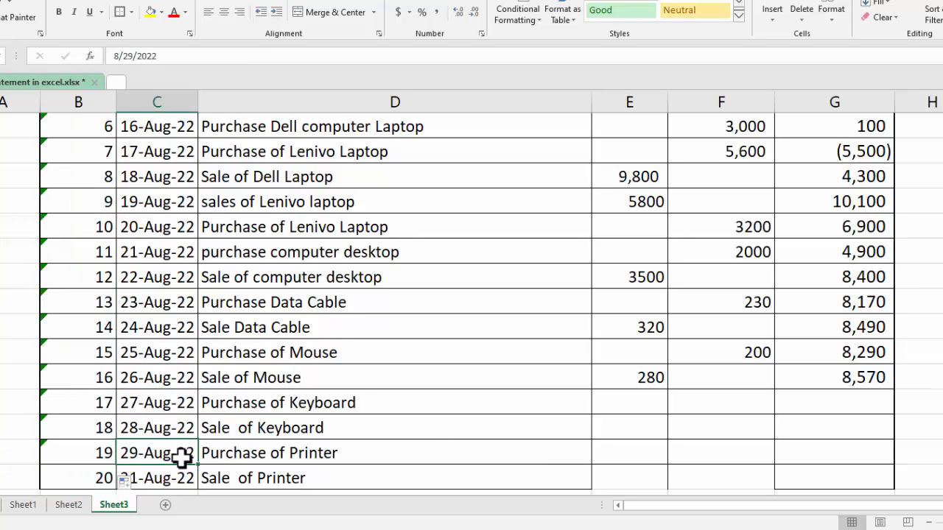
{"action": "double_click", "coordinate": [181, 458]}
{"action": "key", "text": "BackSpace"}
{"action": "key", "text": "BackSpace"}
{"action": "key", "text": "BackSpace"}
{"action": "key", "text": "BackSpace"}
{"action": "key", "text": "BackSpace"}
{"action": "key", "text": "BackSpace"}
{"action": "key", "text": "BackSpace"}
{"action": "key", "text": "BackSpace"}
{"action": "key", "text": "BackSpace"}
{"action": "key", "text": "Tab"}
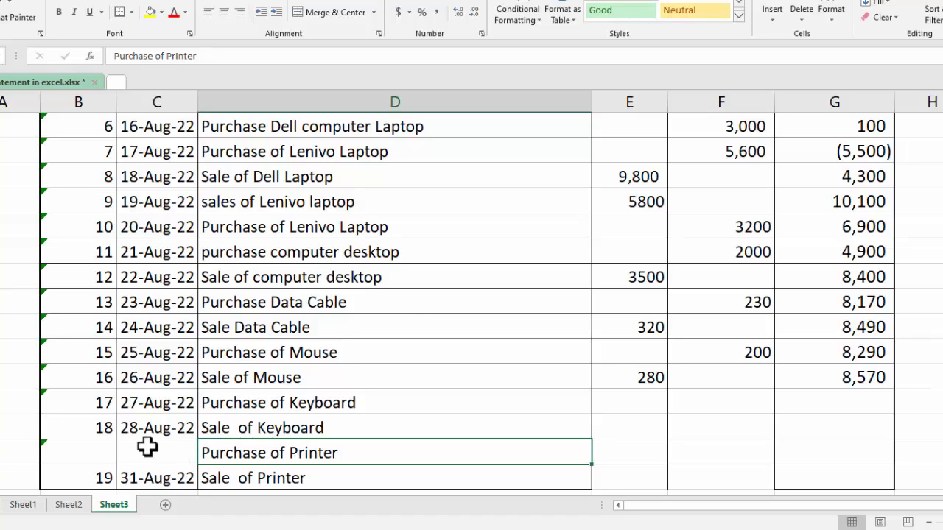
{"action": "key", "text": "ctrl+z"}
Freeze the panes above the Opening Balance row so the title, totals and column headers stay fixed.
{"action": "scroll", "coordinate": [122, 435], "scroll_direction": "up", "scroll_amount": 5}
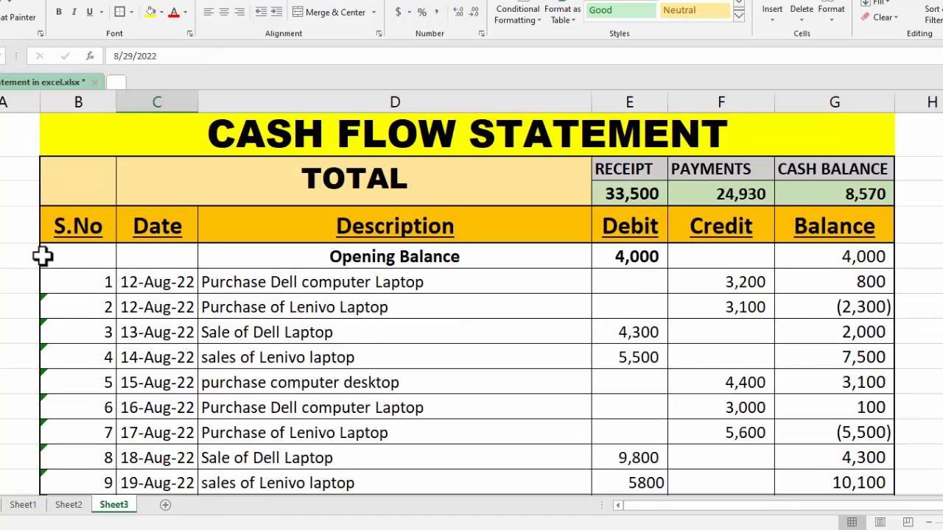
{"action": "left_click", "coordinate": [0, 257]}
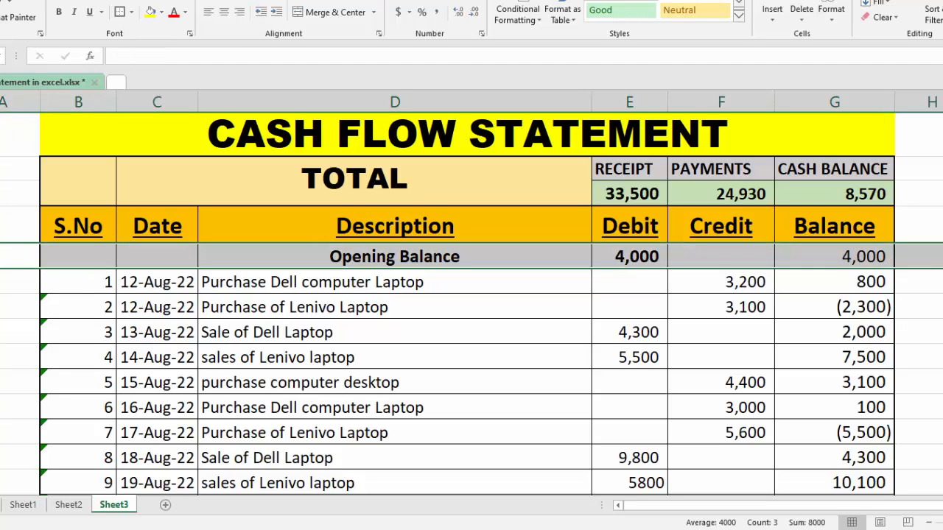
{"action": "key", "text": "alt+w"}
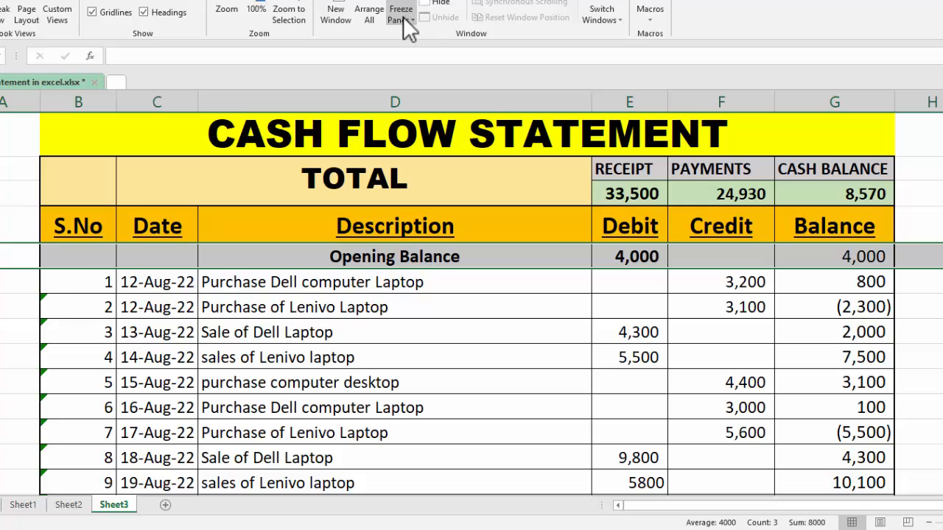
{"action": "left_click", "coordinate": [402, 21]}
{"action": "left_click", "coordinate": [424, 41]}
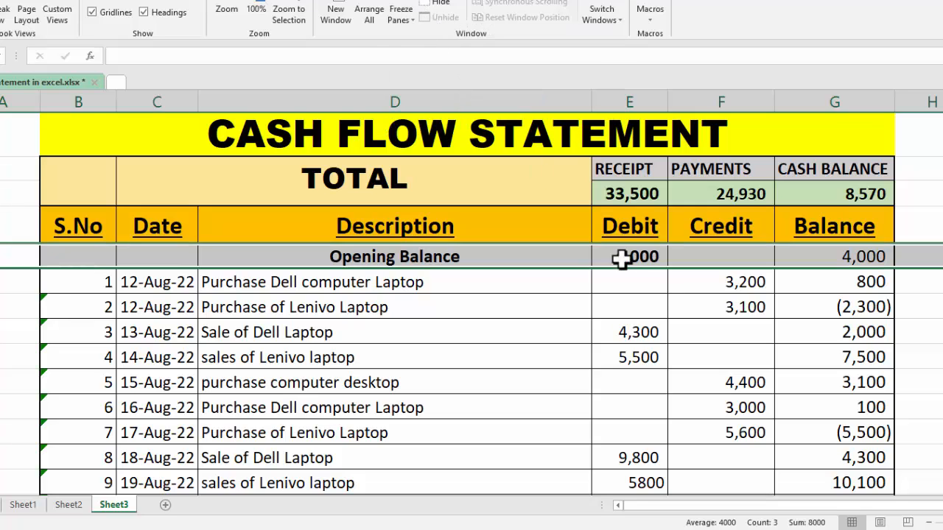
{"action": "left_click", "coordinate": [661, 293]}
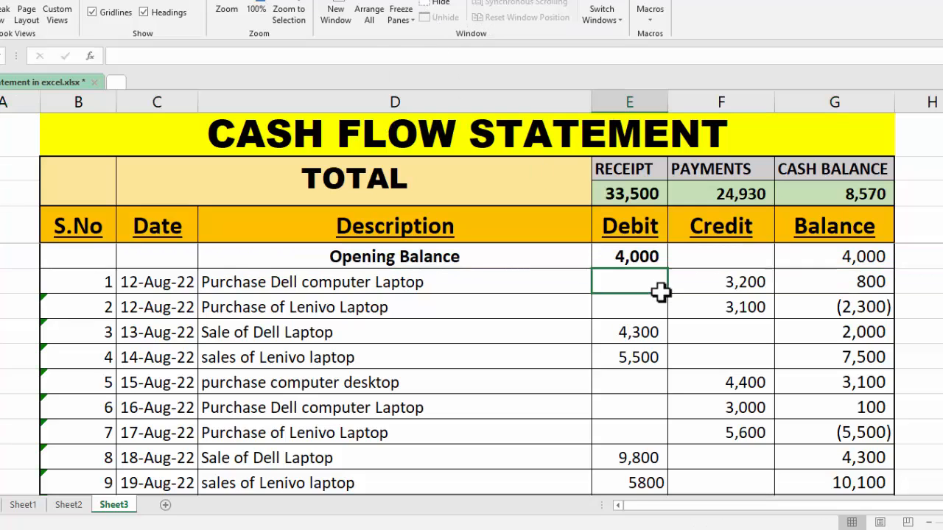
{"action": "left_click", "coordinate": [208, 140]}
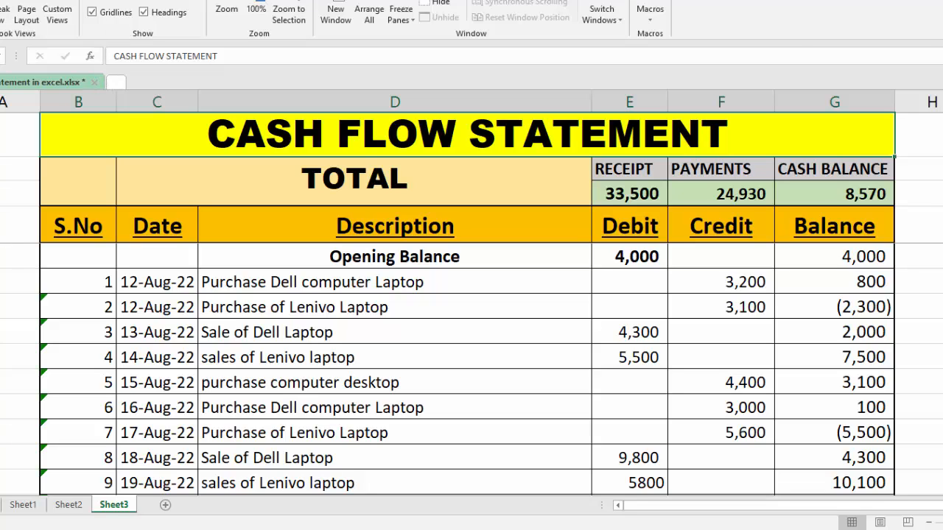
{"action": "left_click", "coordinate": [15, 2]}
{"action": "left_click", "coordinate": [531, 302]}
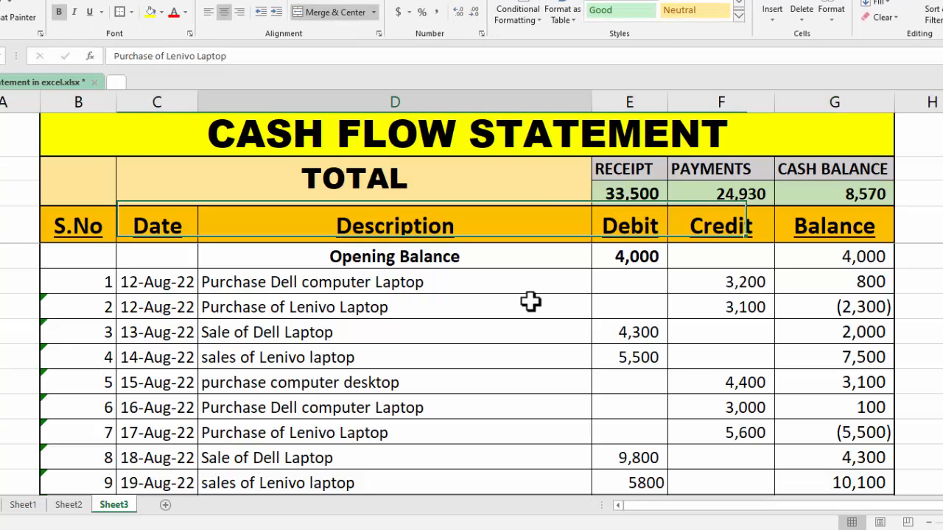
Enter 340 as the credit amount for the 27-Aug-22 Purchase of Keyboard entry.
{"action": "scroll", "coordinate": [472, 369], "scroll_direction": "down", "scroll_amount": 4}
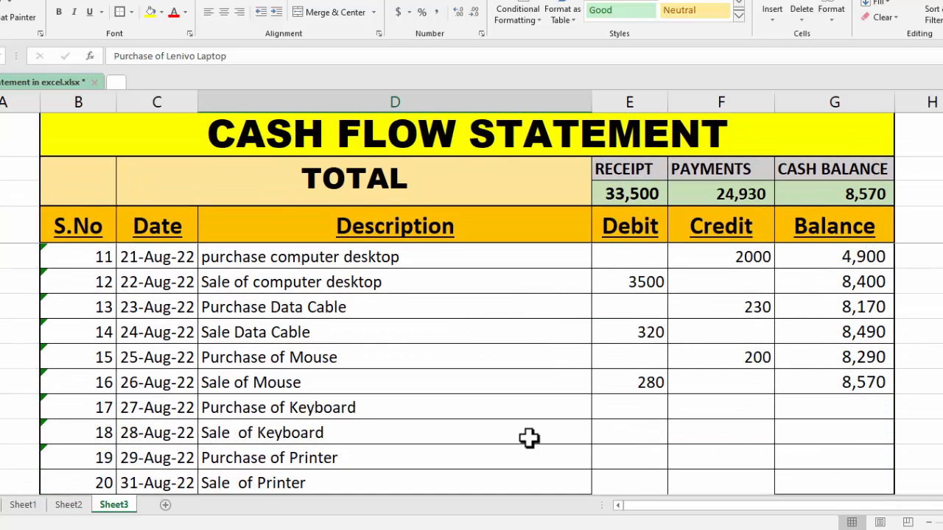
{"action": "left_click", "coordinate": [699, 408]}
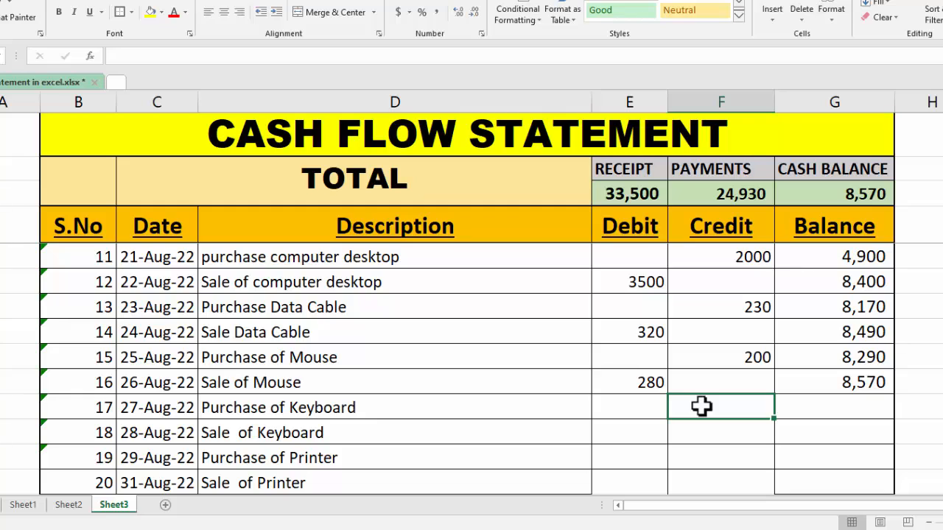
{"action": "type", "text": "230"}
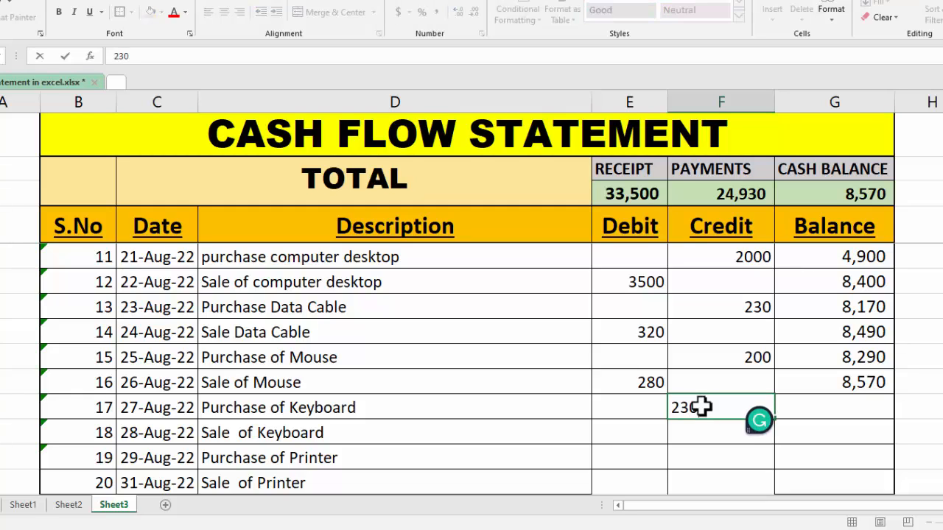
{"action": "key", "text": "BackSpace"}
{"action": "key", "text": "BackSpace"}
{"action": "type", "text": "340"}
{"action": "key", "text": "Return"}
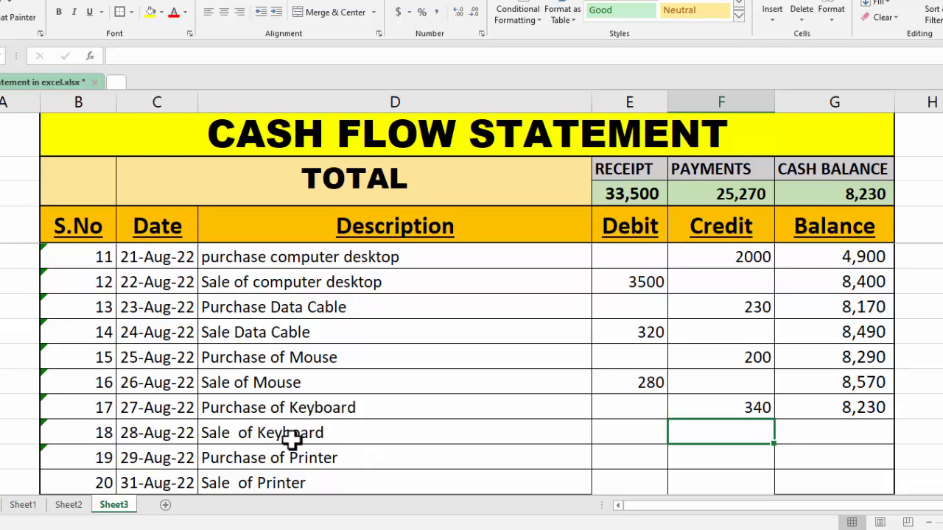
Enter 540 as the debit amount for the 28-Aug-22 Sale of Keyboard entry.
{"action": "left_click", "coordinate": [606, 433]}
{"action": "type", "text": "54"}
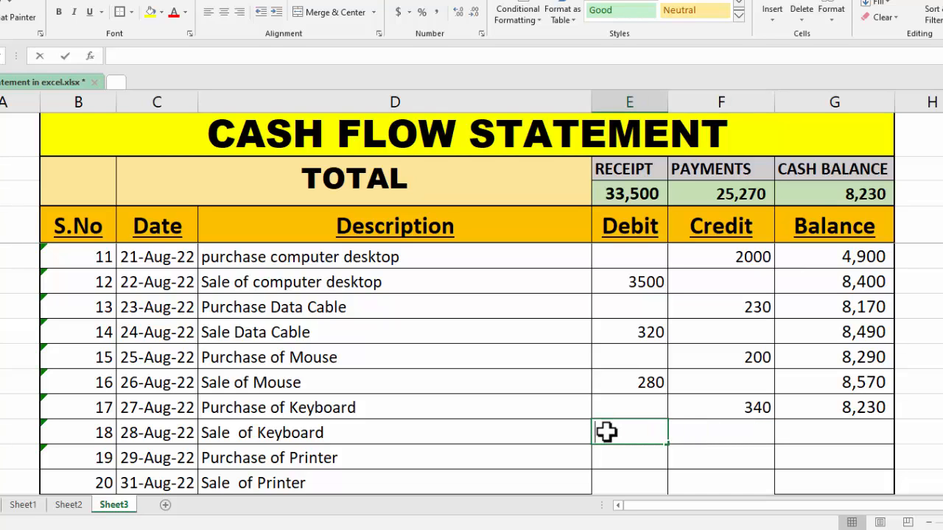
{"action": "type", "text": "0"}
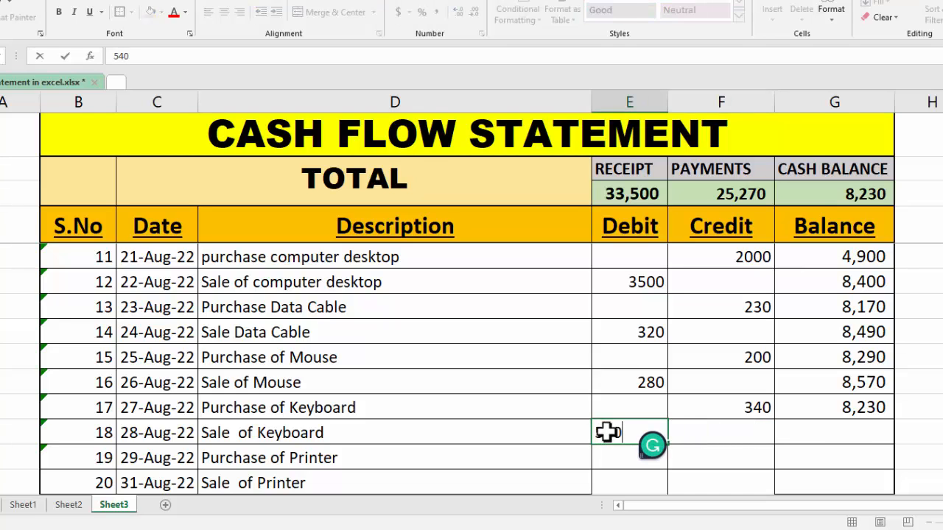
{"action": "key", "text": "Return"}
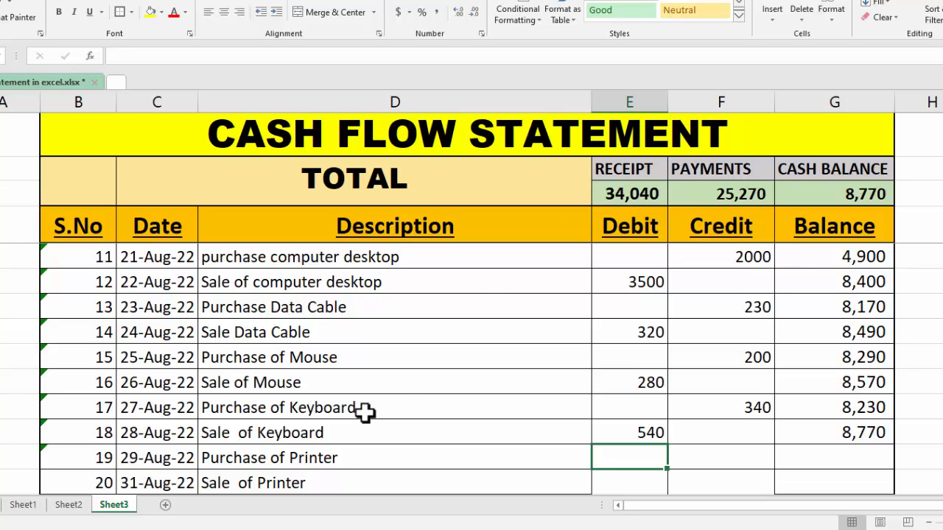
Enter 6000 as the credit for the 29-Aug-22 Purchase of Printer and 8700 as the debit for the 31-Aug-22 Sale of Printer.
{"action": "left_click", "coordinate": [678, 458]}
{"action": "type", "text": "6000"}
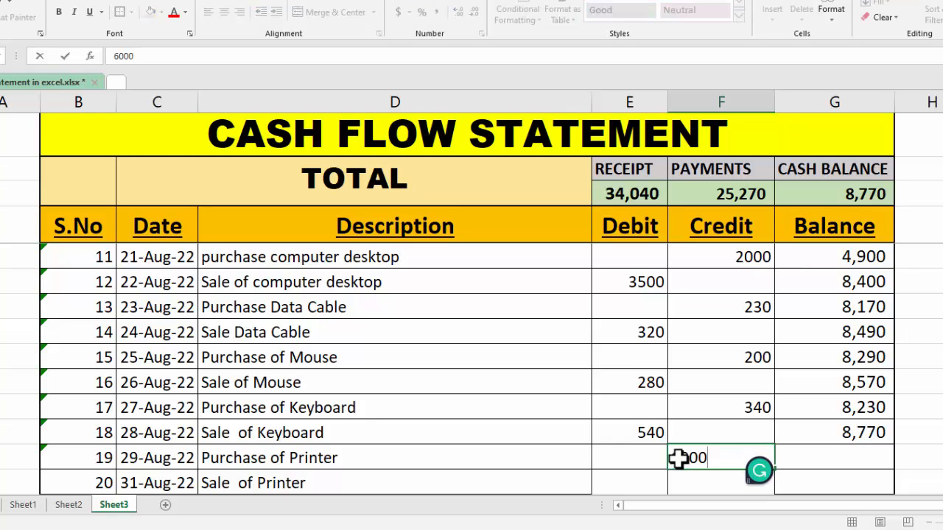
{"action": "key", "text": "Return"}
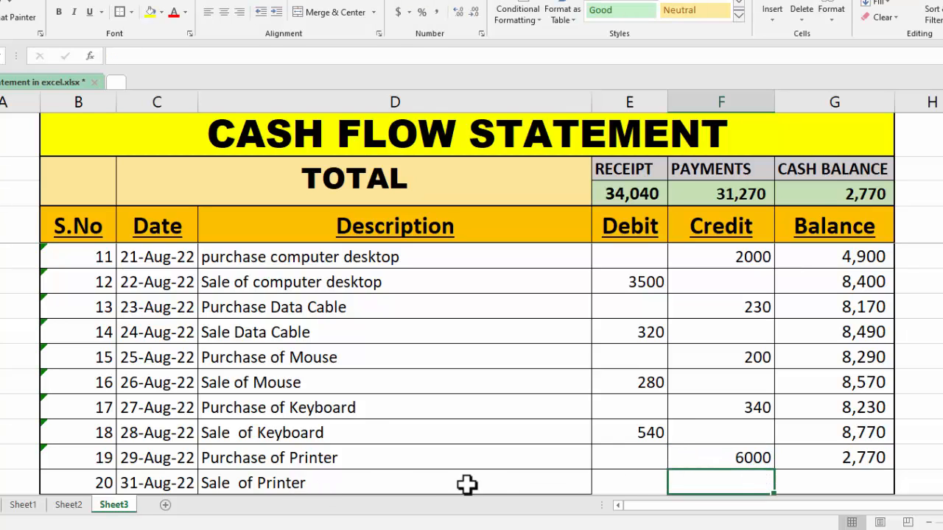
{"action": "left_click", "coordinate": [635, 486]}
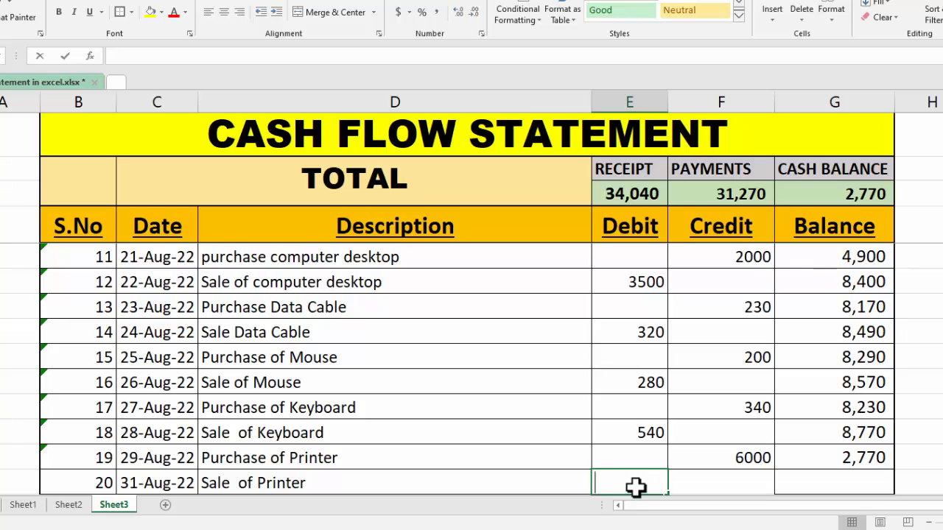
{"action": "type", "text": "8700"}
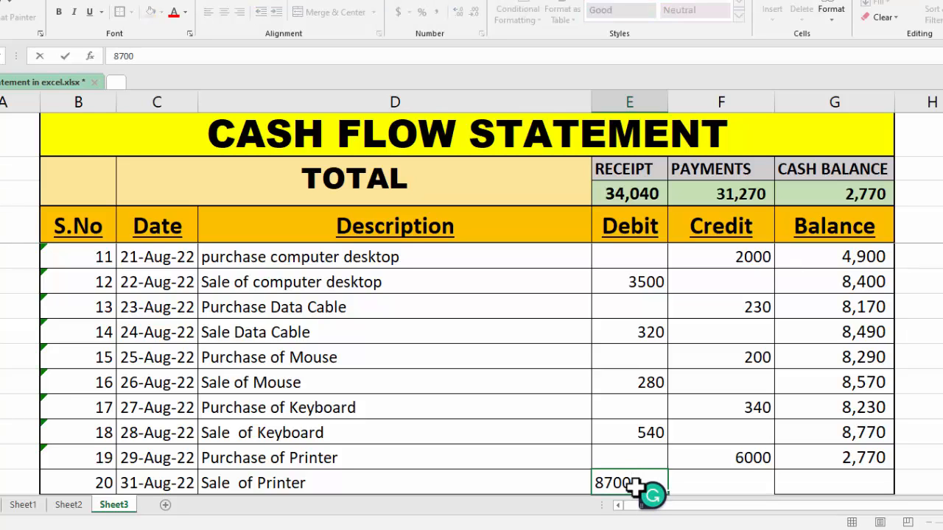
{"action": "key", "text": "ctrl+Return"}
{"action": "key", "text": "Return"}
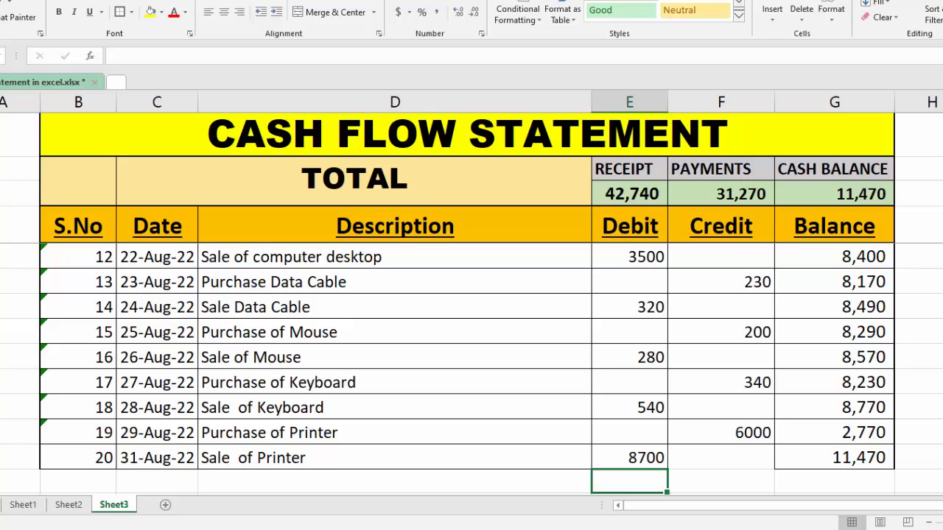
Unfreeze the panes of the cash flow statement sheet.
{"action": "scroll", "coordinate": [471, 368], "scroll_direction": "up", "scroll_amount": 4}
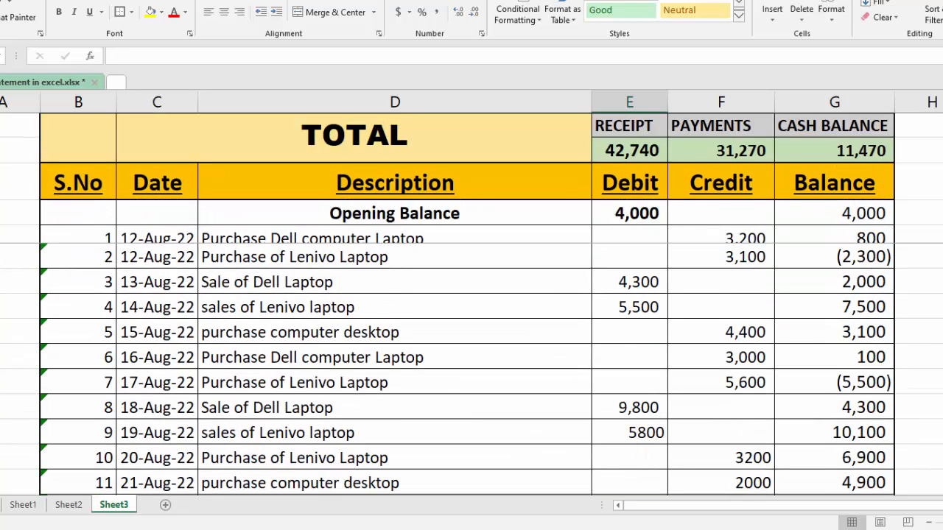
{"action": "left_click", "coordinate": [1, 257]}
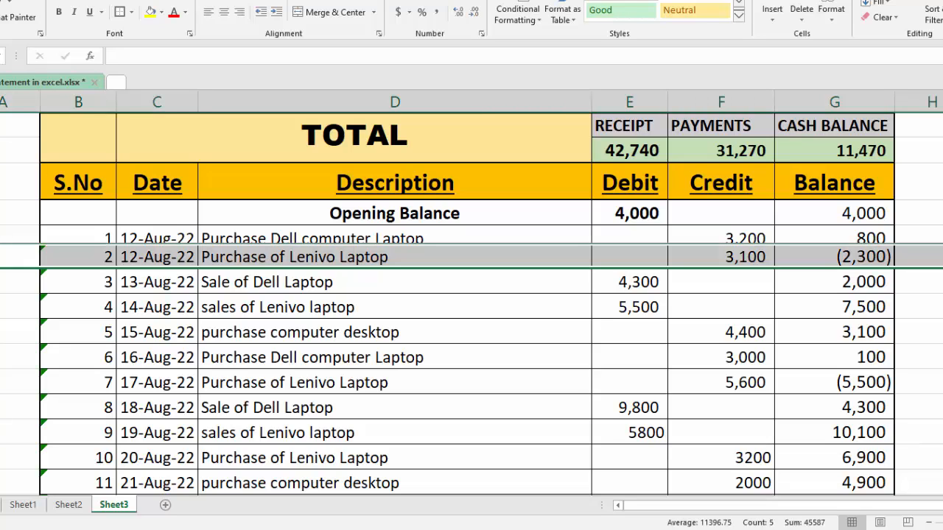
{"action": "left_click", "coordinate": [1, 213]}
{"action": "left_click", "coordinate": [1, 182]}
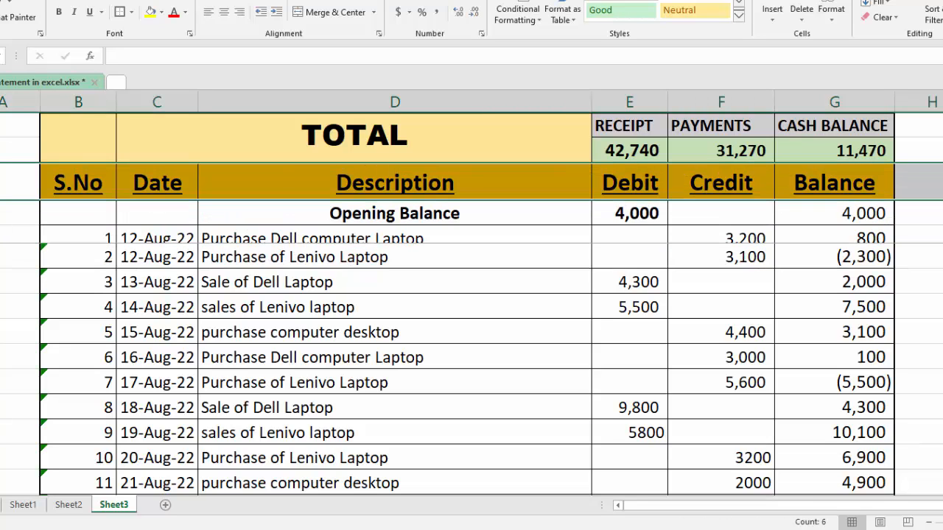
{"action": "left_click", "coordinate": [1, 257]}
{"action": "left_click", "coordinate": [295, 1]}
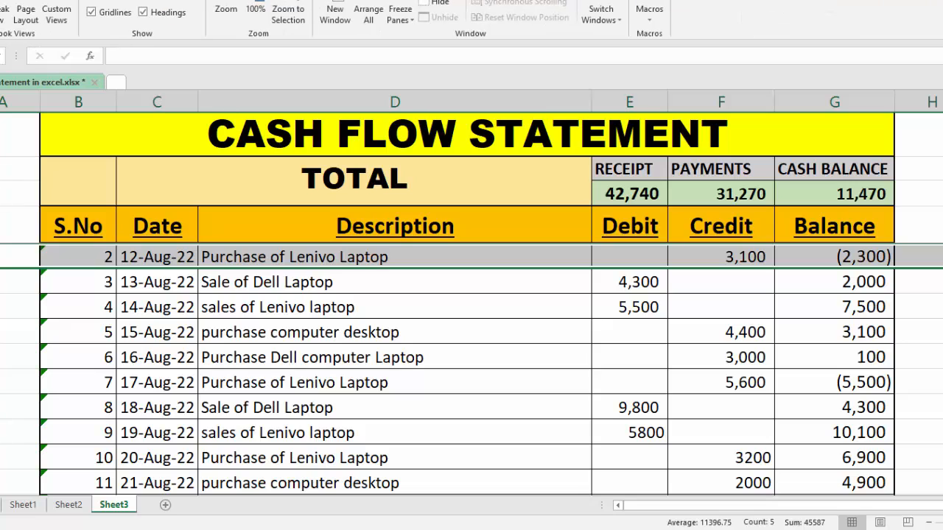
{"action": "left_click", "coordinate": [403, 15]}
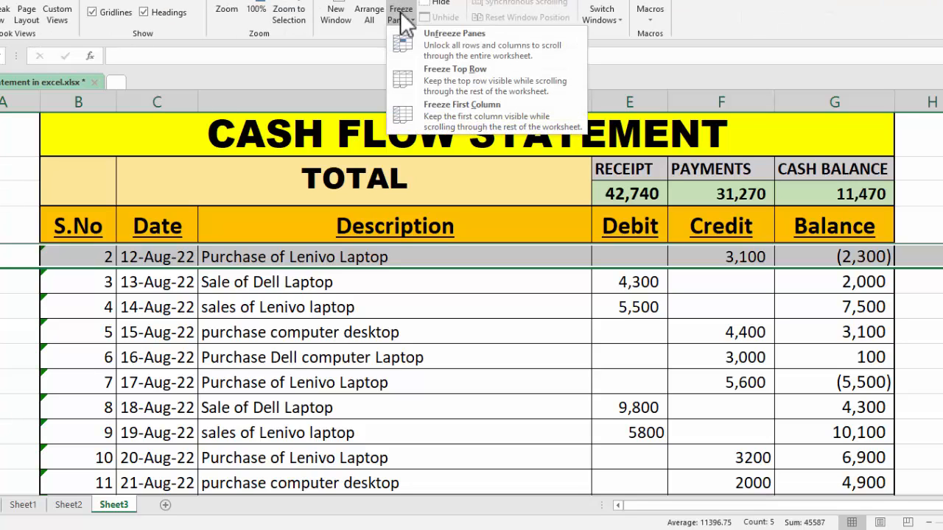
{"action": "left_click", "coordinate": [413, 46]}
{"action": "left_click", "coordinate": [356, 404]}
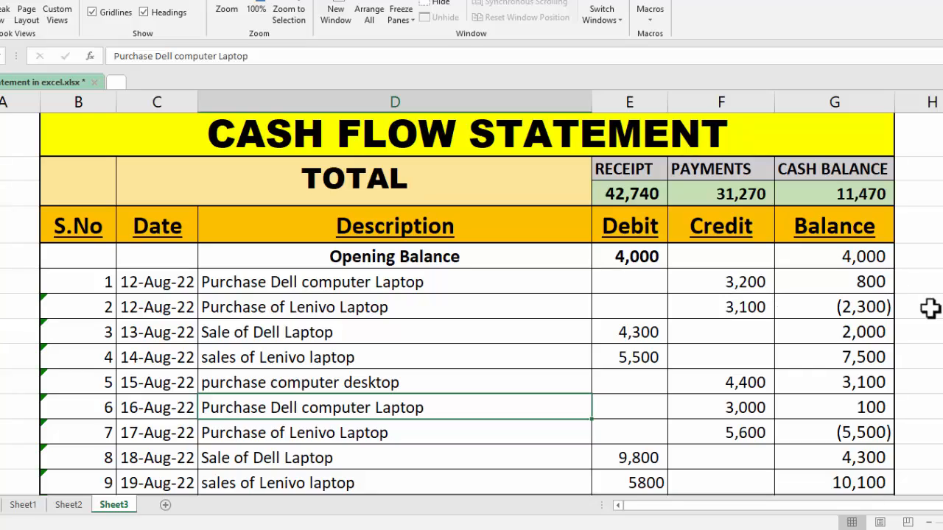
Ignore the formula error flags on serial numbers 2 to 16 in the S.No column.
{"action": "left_click", "coordinate": [928, 524]}
{"action": "left_click", "coordinate": [928, 524]}
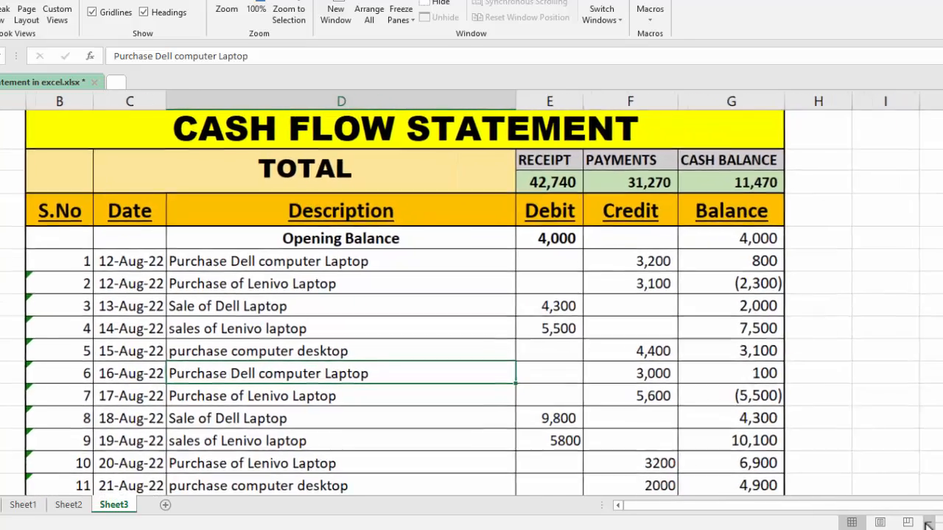
{"action": "left_click", "coordinate": [927, 523]}
{"action": "left_click", "coordinate": [927, 523]}
{"action": "left_click", "coordinate": [928, 523]}
{"action": "left_click", "coordinate": [928, 523]}
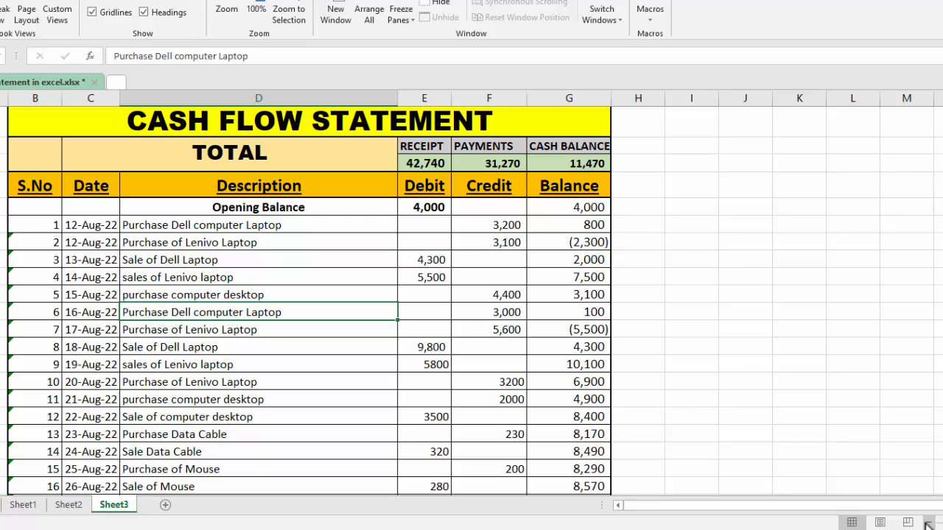
{"action": "left_click", "coordinate": [11, 230]}
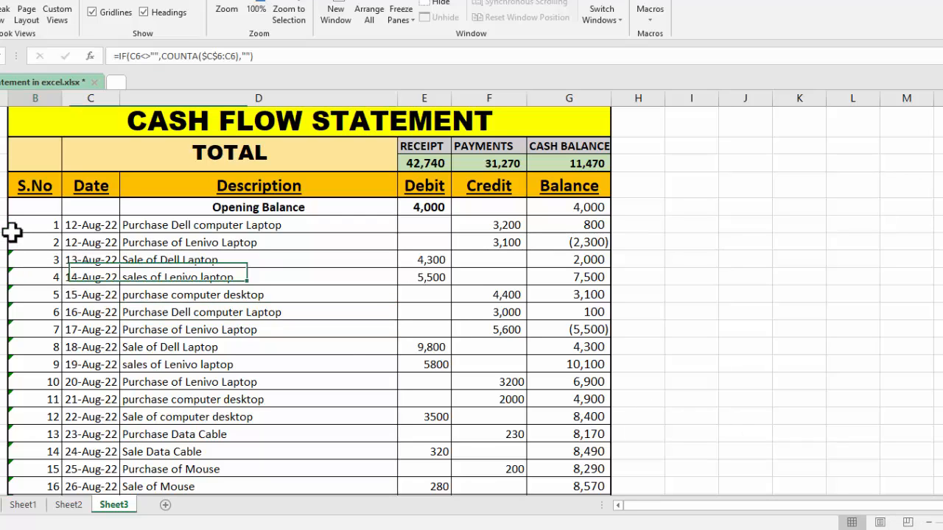
{"action": "left_click", "coordinate": [12, 242]}
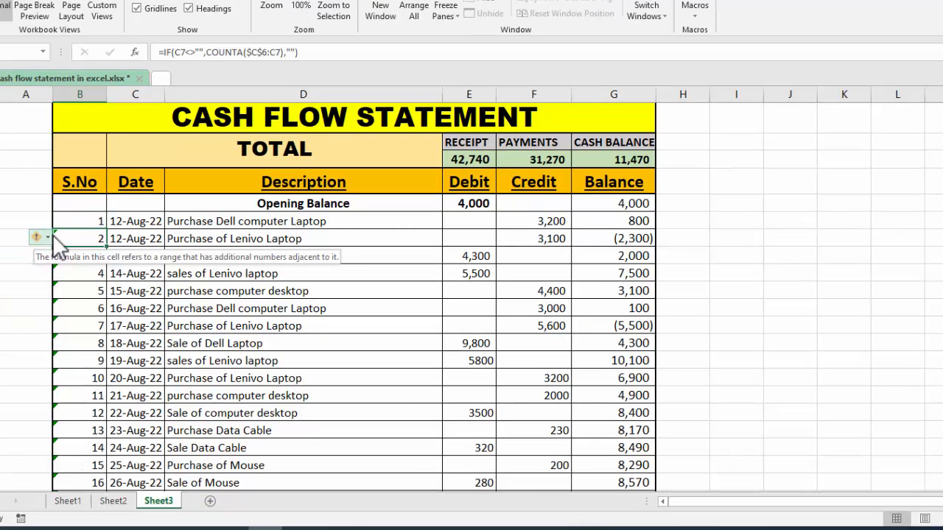
{"action": "left_click_drag", "start_coordinate": [62, 236], "coordinate": [55, 477]}
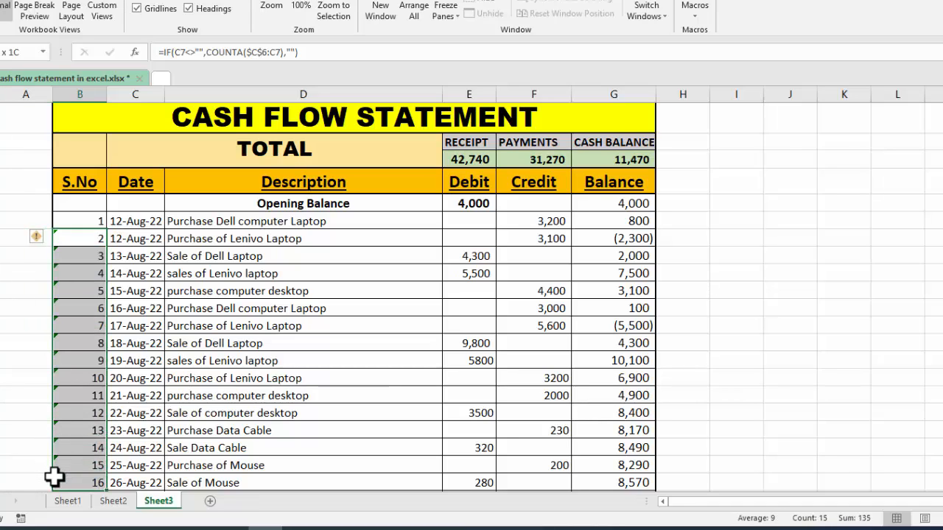
{"action": "left_click", "coordinate": [40, 240]}
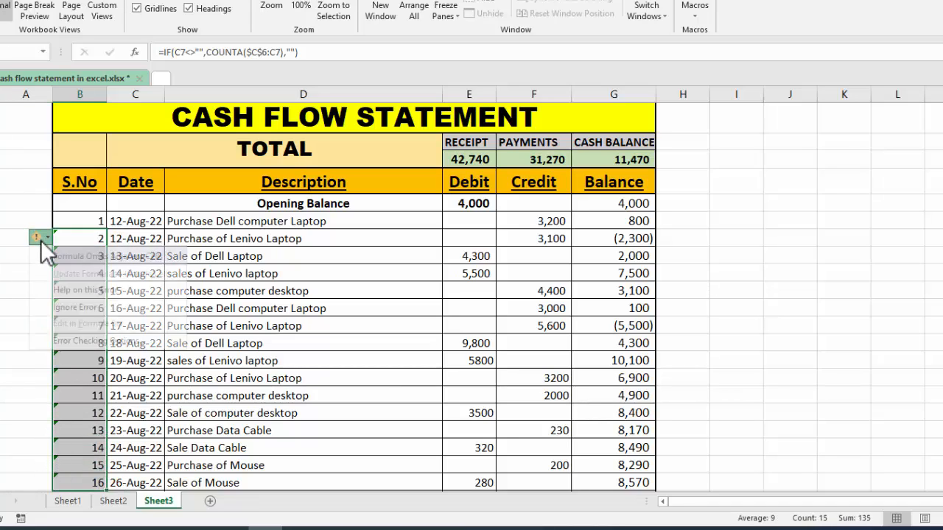
{"action": "left_click", "coordinate": [51, 308]}
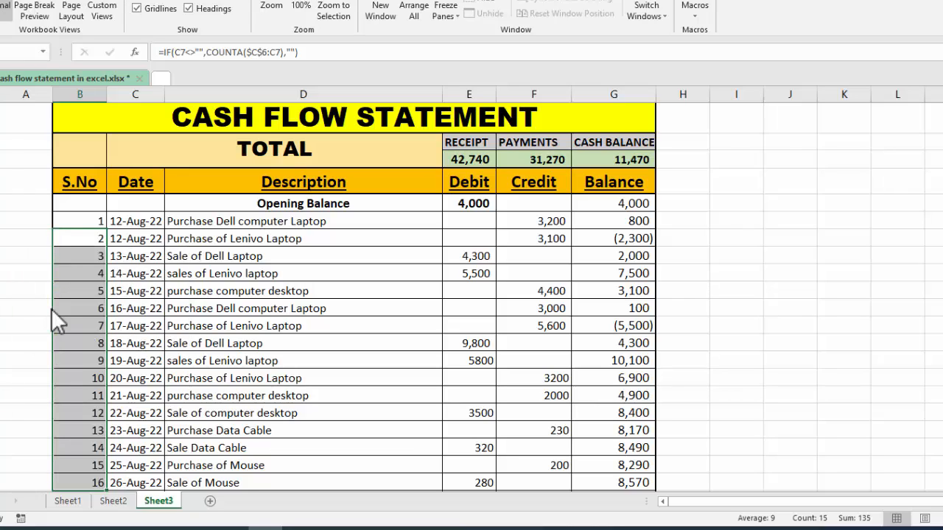